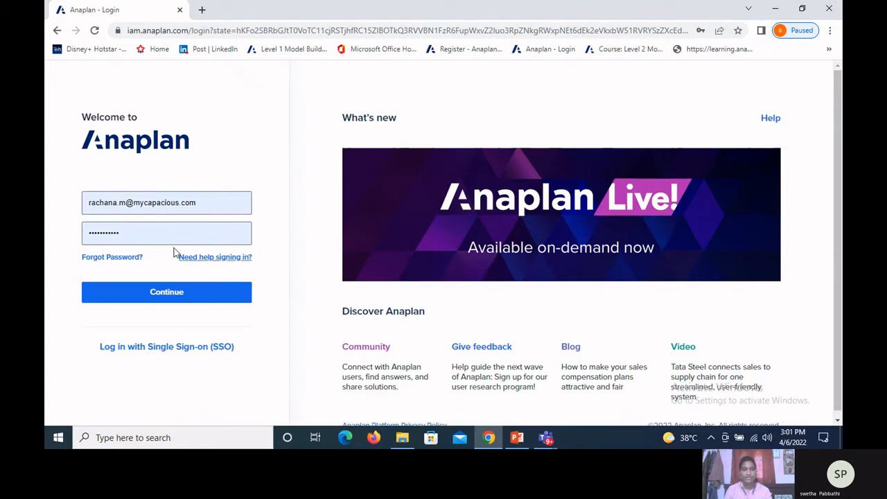
Step: Log in to Anaplan with the prefilled credentials and view the destinations available from the Home navigation
click(162, 292)
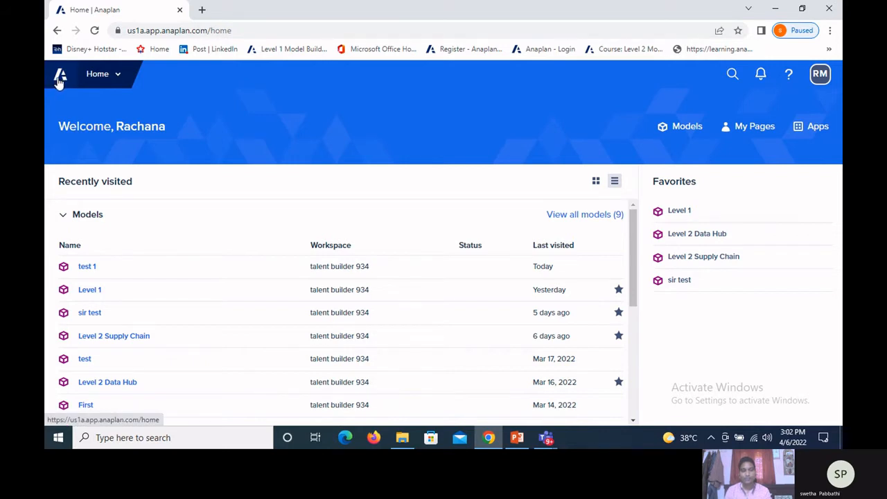
click(115, 77)
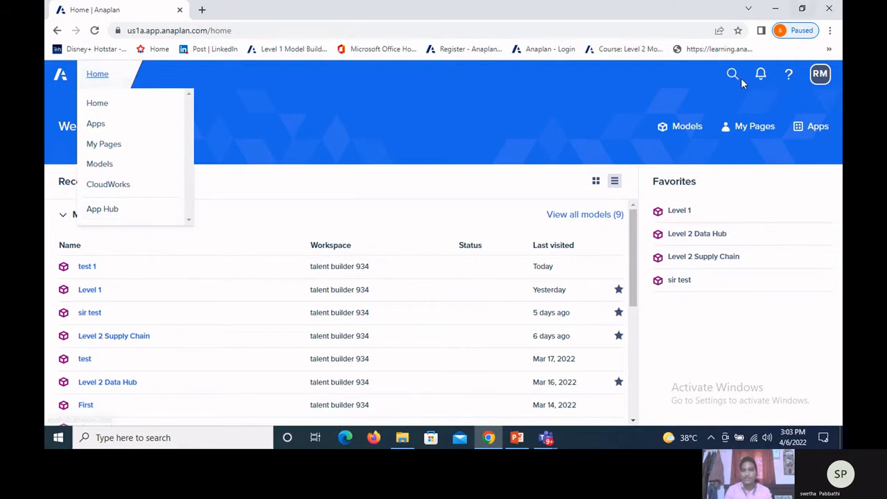
click(709, 101)
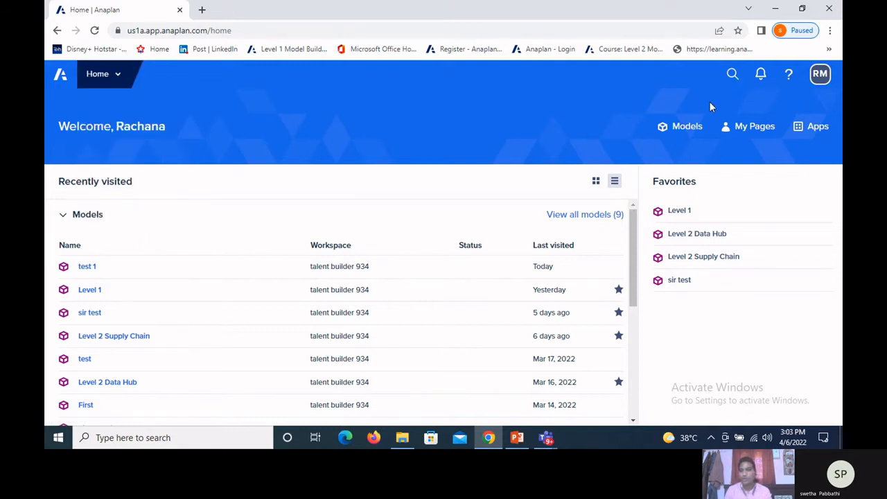
Step: Search the Anaplan home for "level 1", look over the results and close the search
click(732, 75)
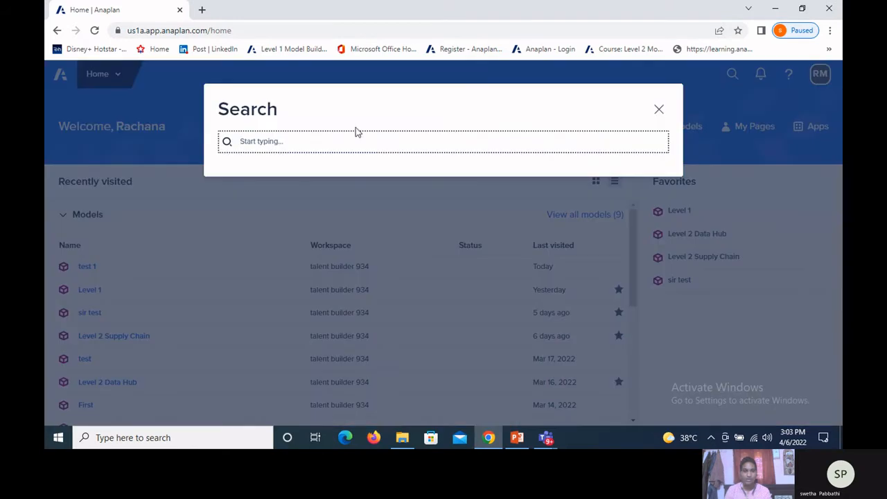
text(le)
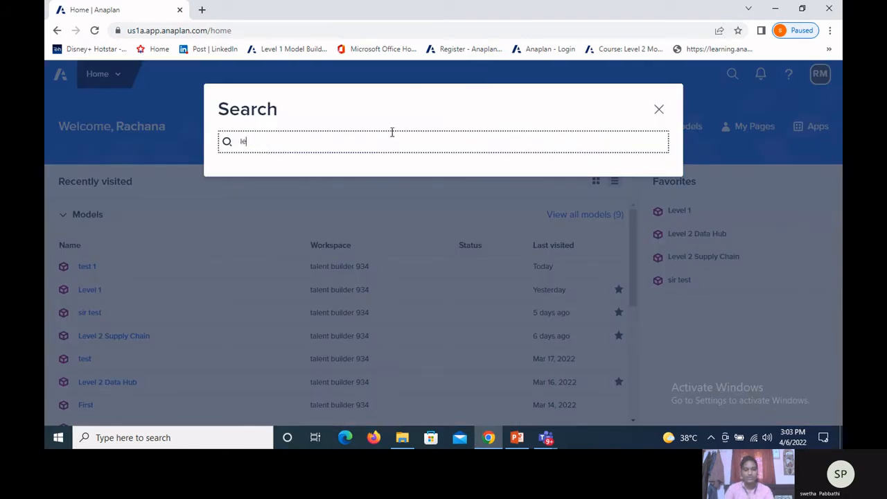
text(vel 1)
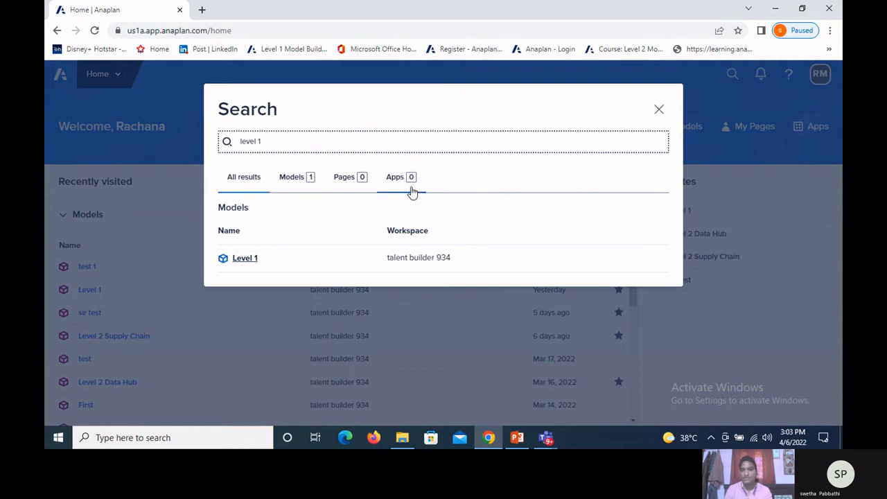
click(662, 112)
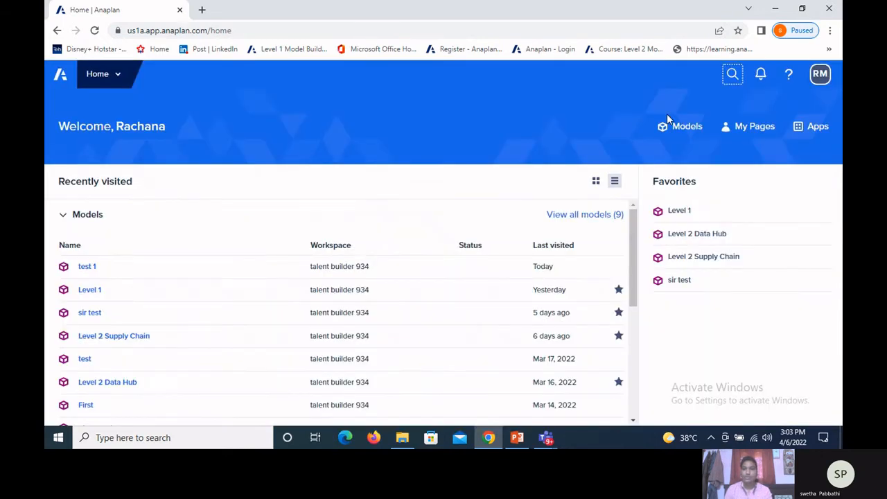
Step: View the available help resources and the account options of the signed-in profile
click(789, 83)
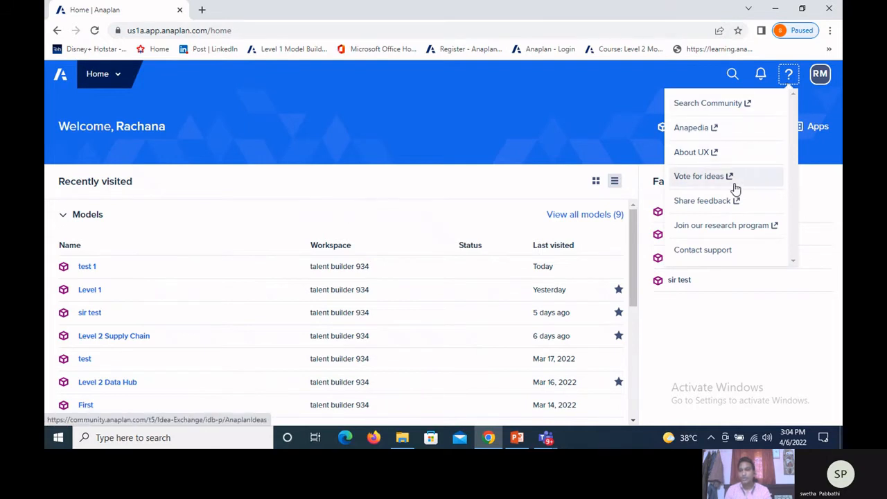
click(584, 138)
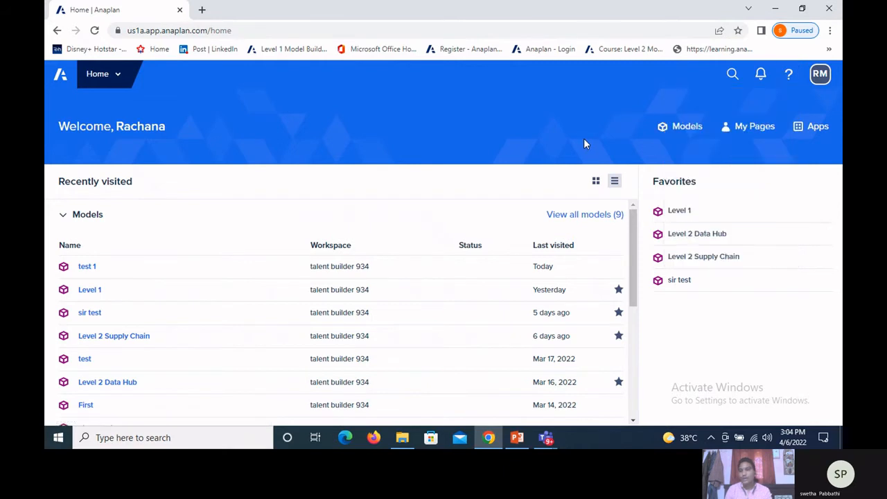
click(818, 81)
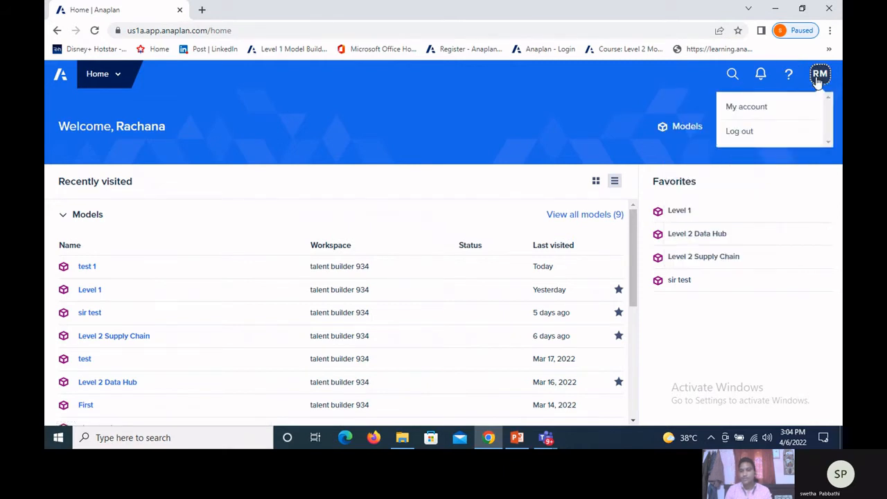
click(596, 104)
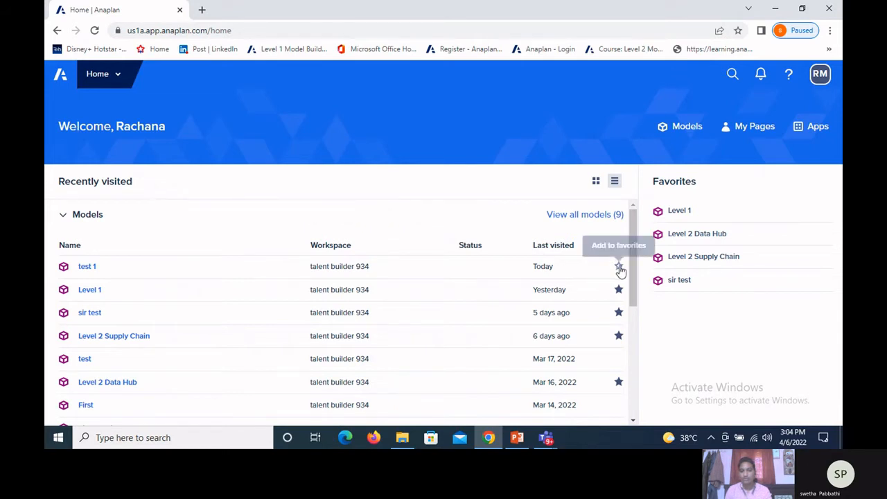
Step: Add the "test 1" model to the favorites
click(620, 269)
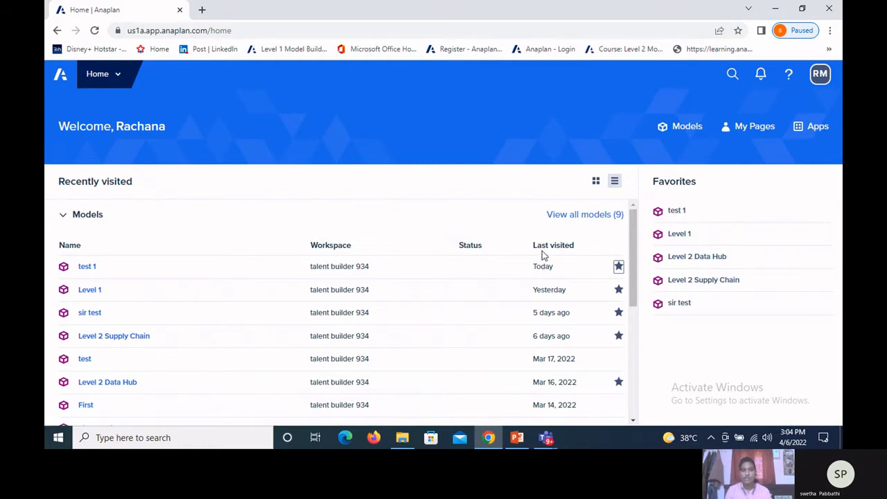
Step: Switch to the PowerPoint presentation and read slide 11, "How to create a model?"
click(517, 436)
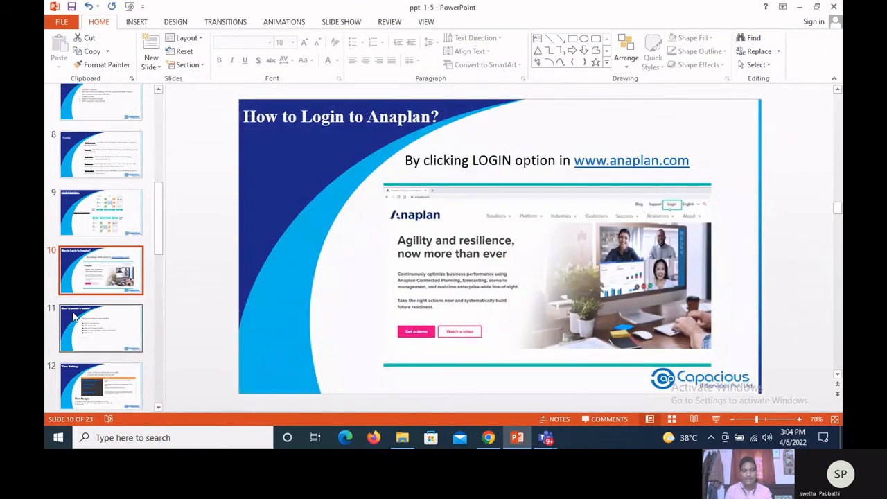
click(78, 318)
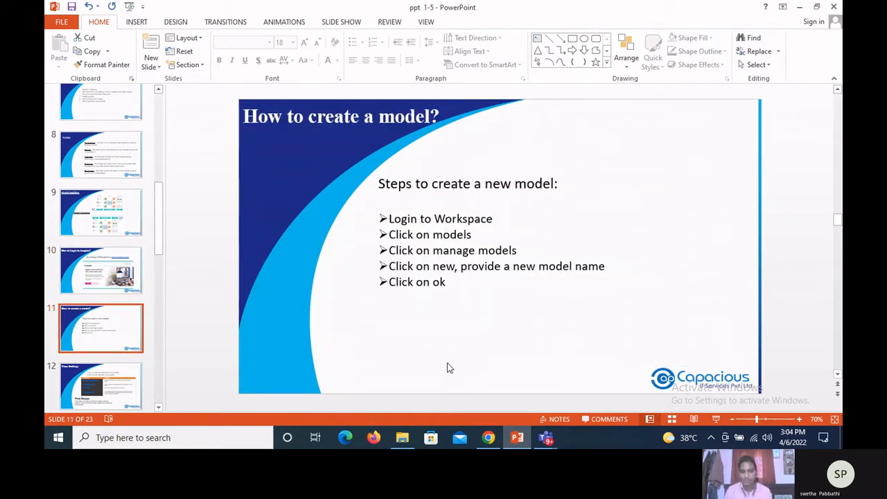
click(448, 315)
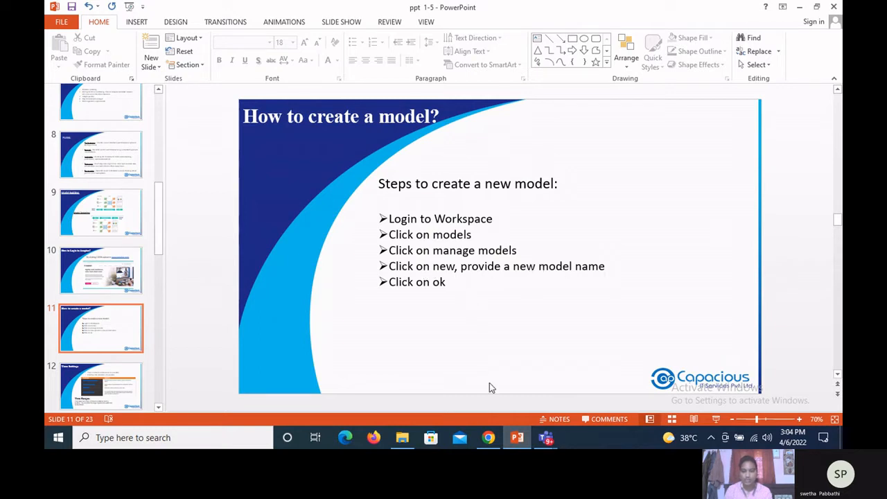
Step: Switch back to Anaplan in Chrome and open model management for the talent builder 934 workspace from the models list
click(489, 438)
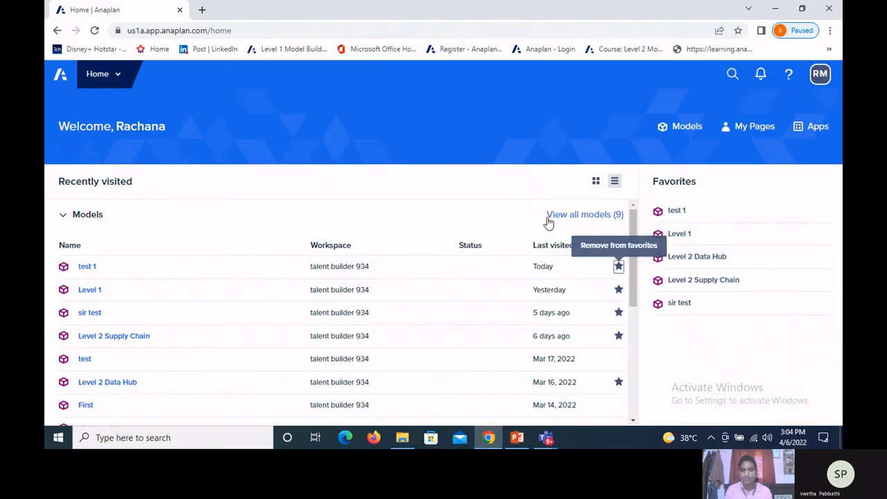
click(672, 127)
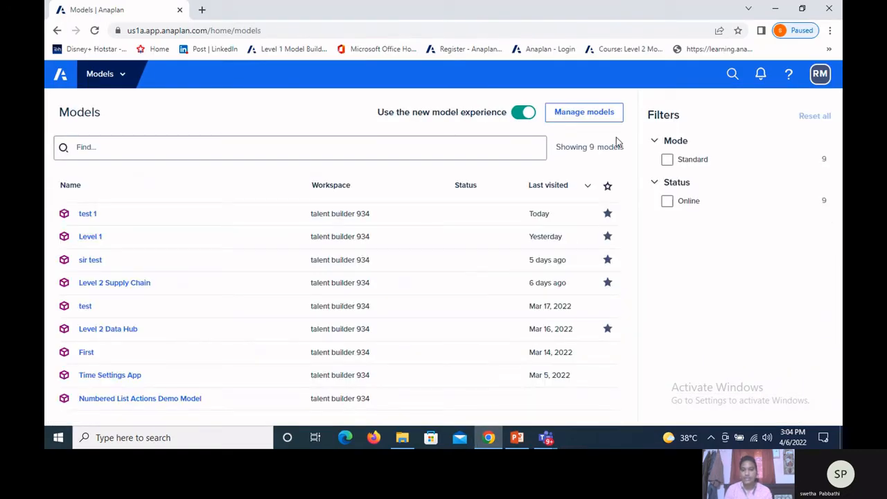
click(561, 116)
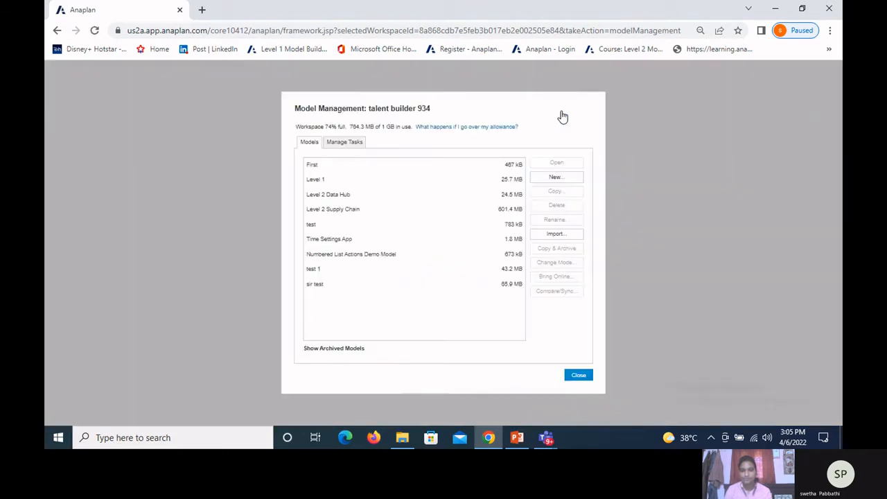
click(329, 165)
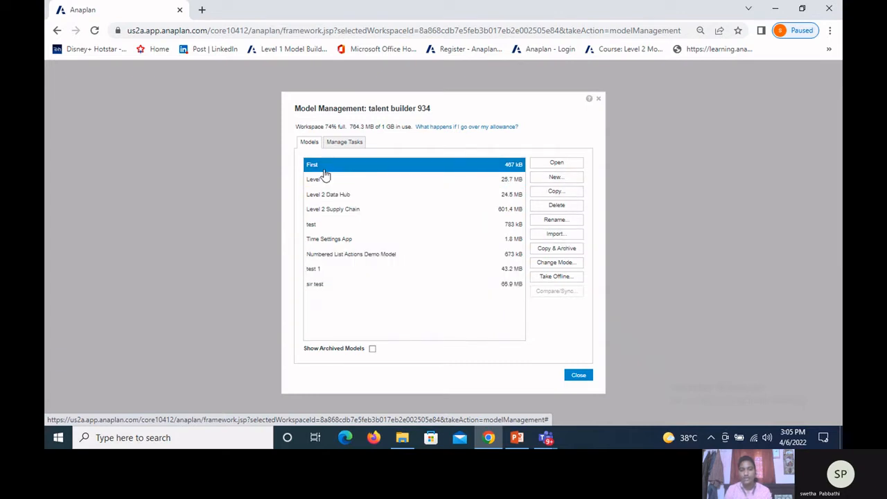
Step: Create a new model named "Assignment" in the workspace
click(555, 180)
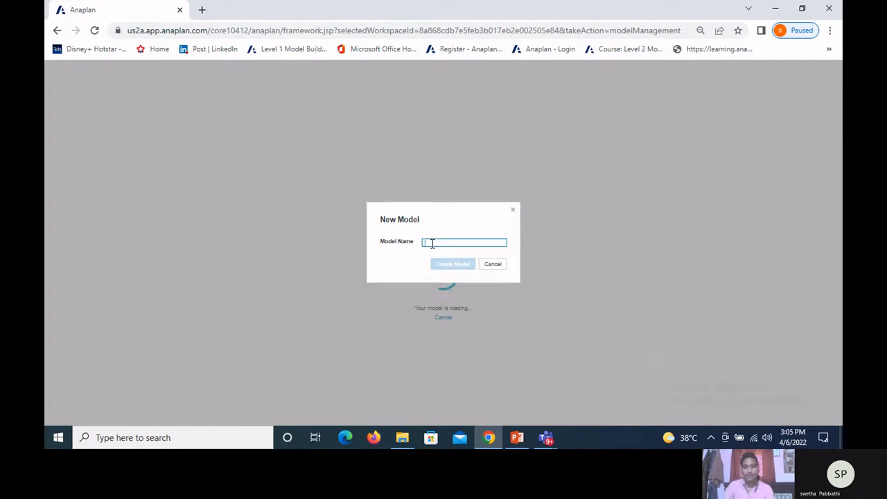
text(As)
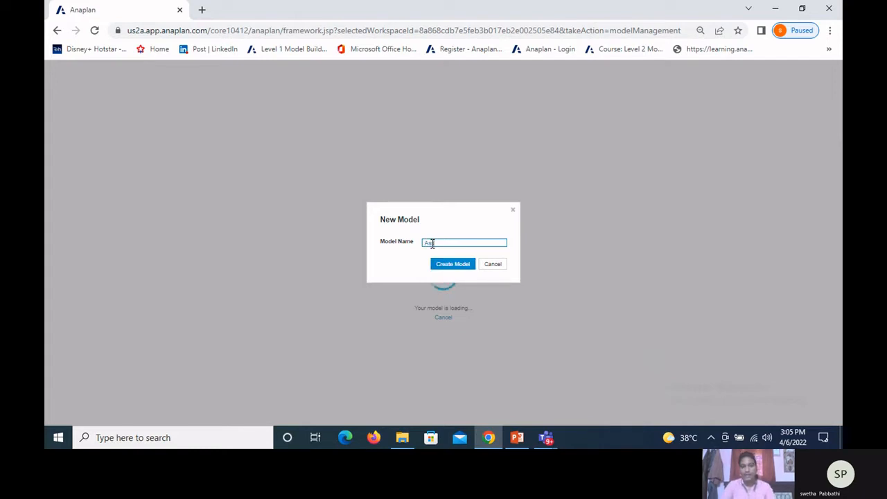
text(sign)
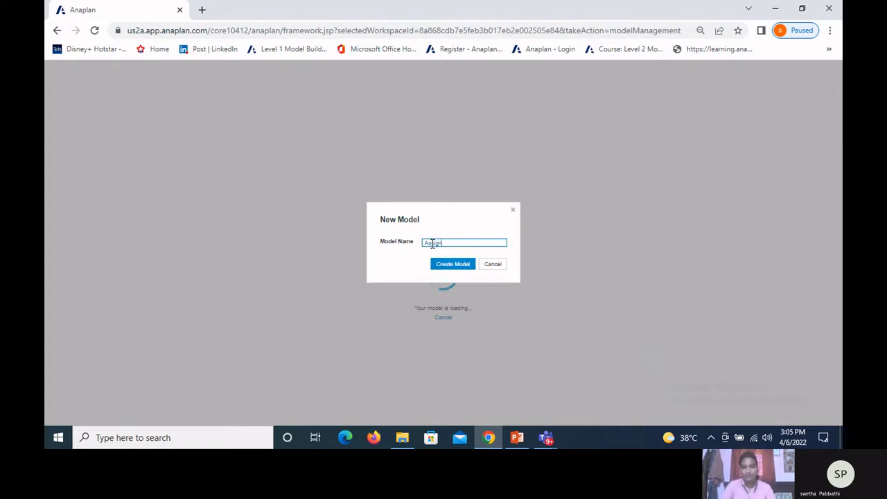
text(m)
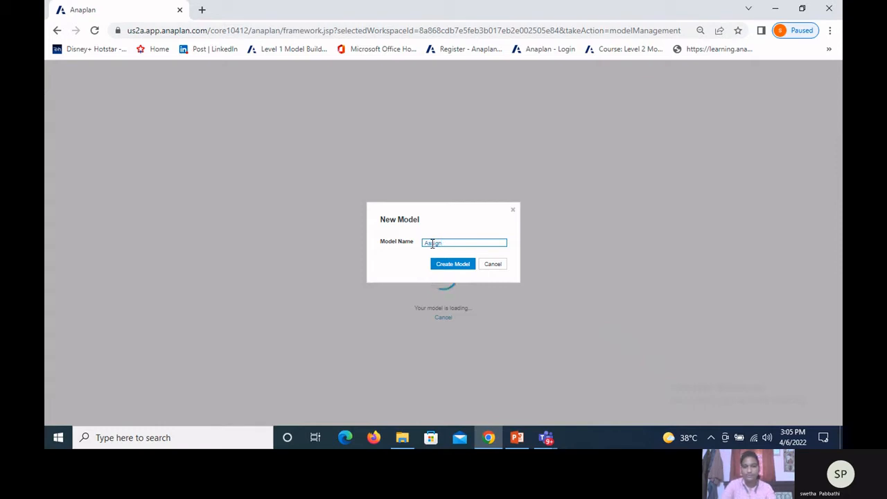
text(ent)
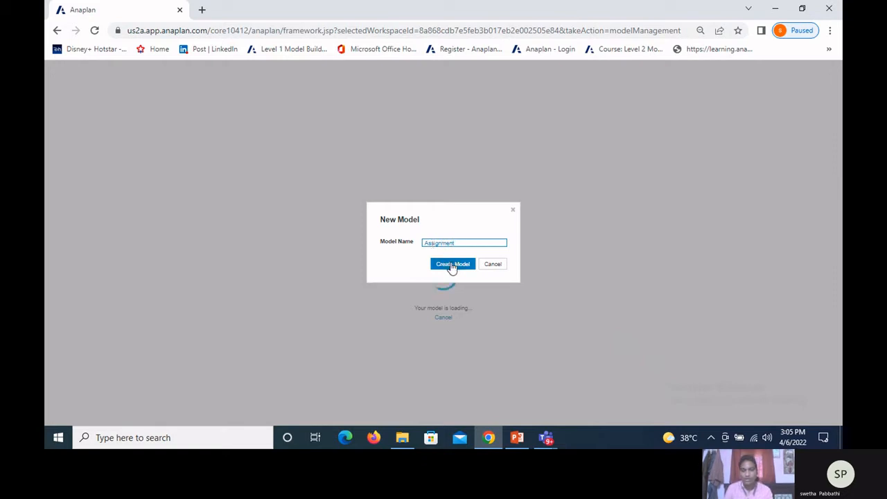
click(451, 267)
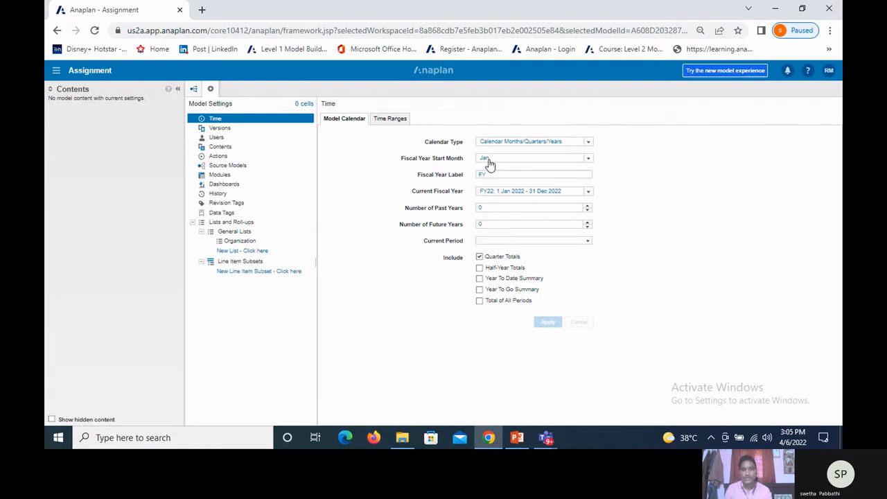
Step: Switch to the PowerPoint presentation and read slide 12, "Time Settings"
click(516, 437)
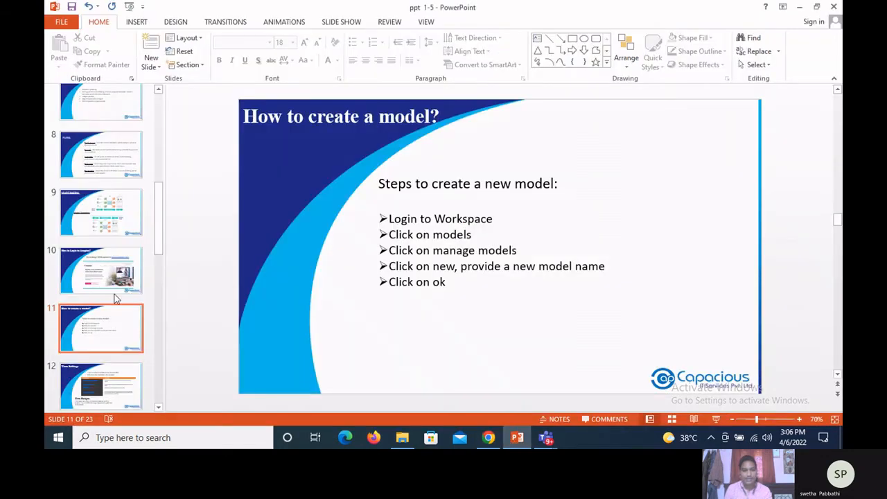
scroll(113, 355, down, 1)
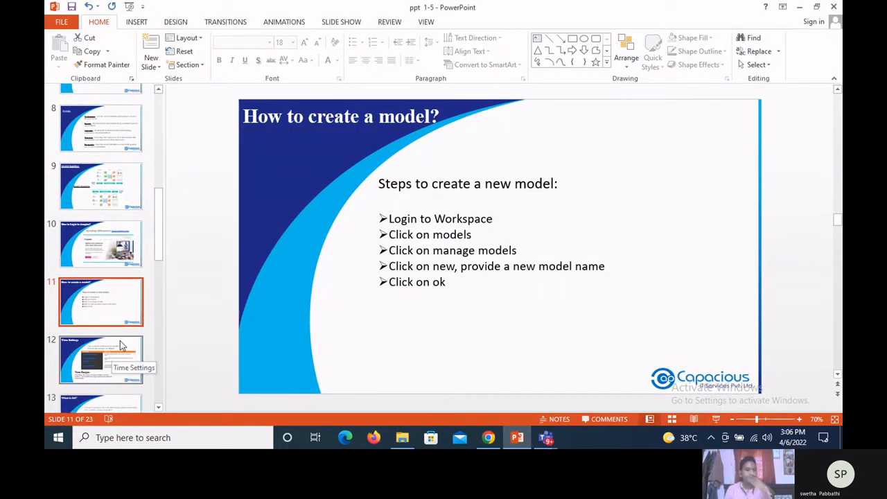
click(120, 346)
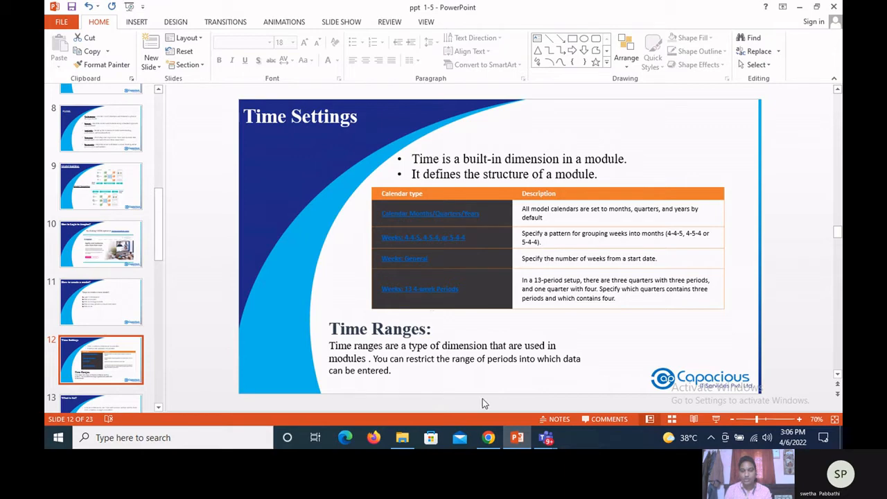
Step: Switch back to Anaplan in Chrome, review the calendar type options and choose Jan as the fiscal year start month
click(488, 438)
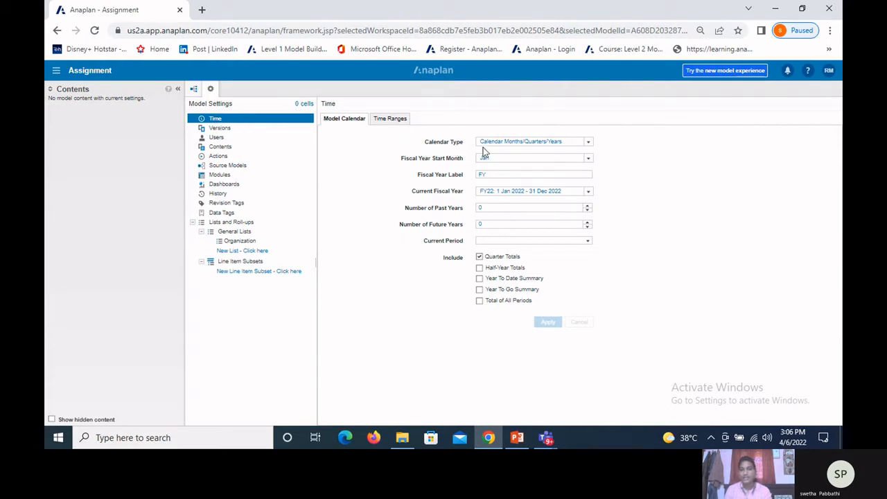
click(589, 142)
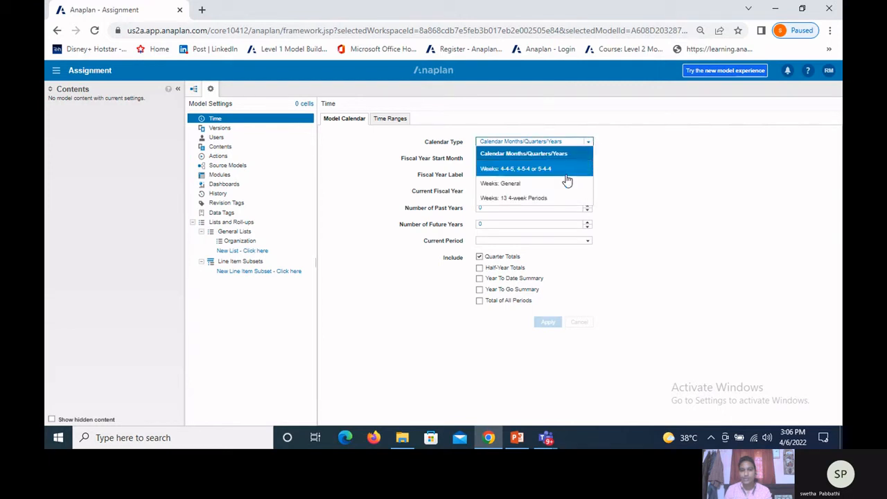
click(638, 189)
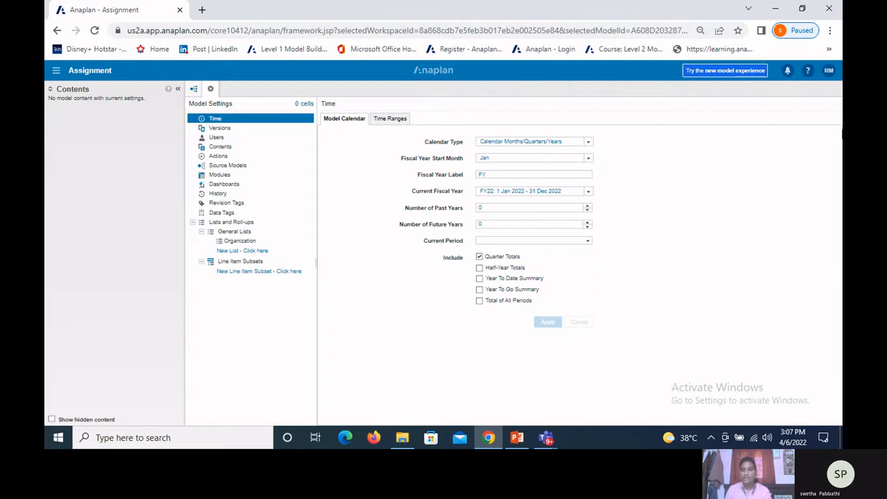
click(589, 159)
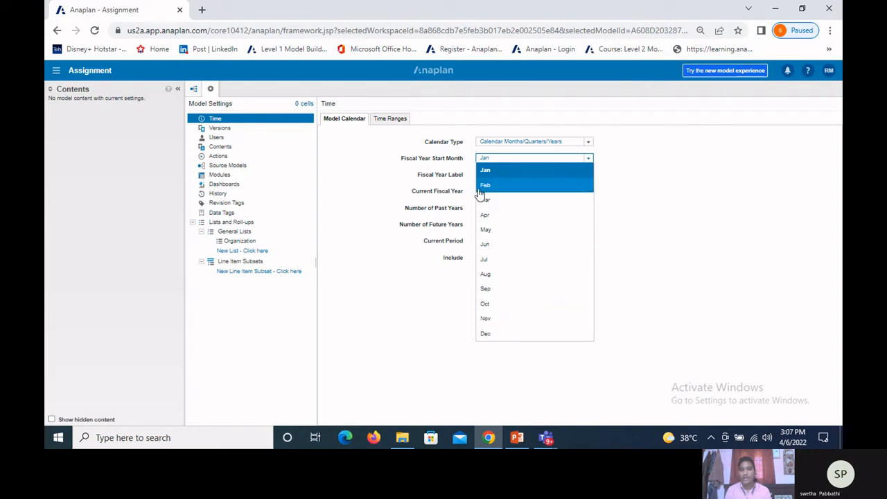
click(488, 172)
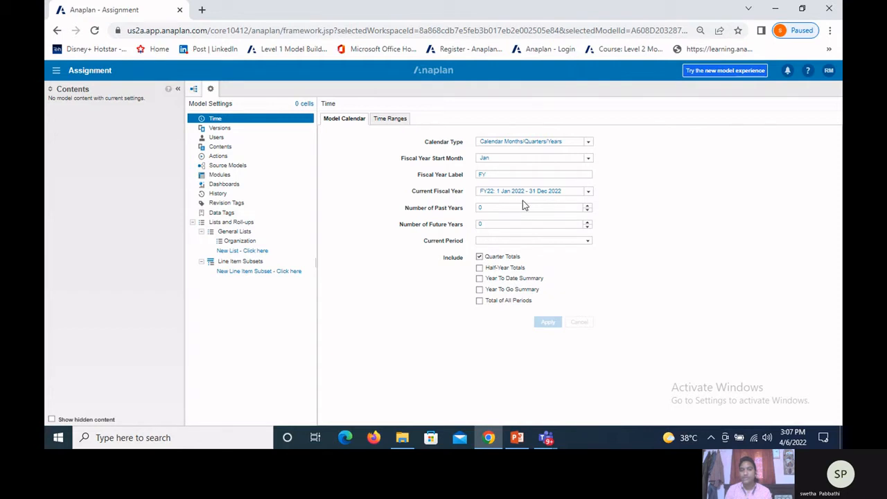
Step: Try the past and future year counts, raising past years to 2, and return both counts to 0
click(587, 208)
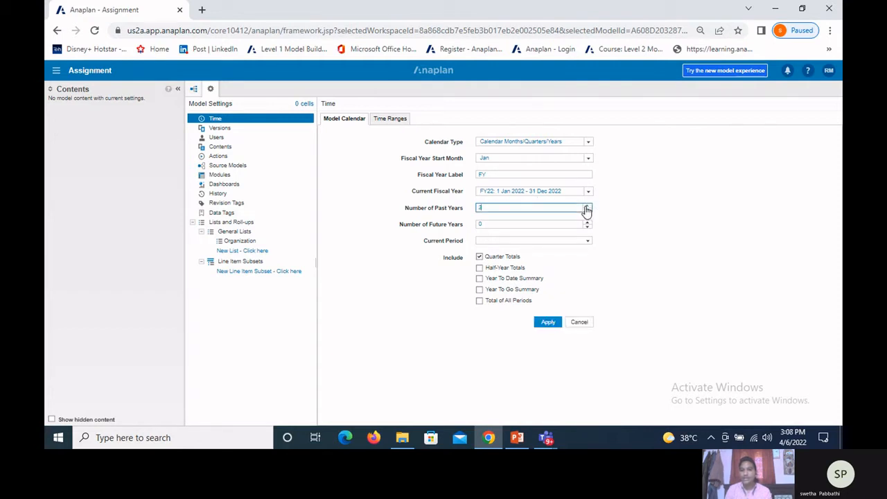
click(586, 207)
click(587, 223)
click(587, 224)
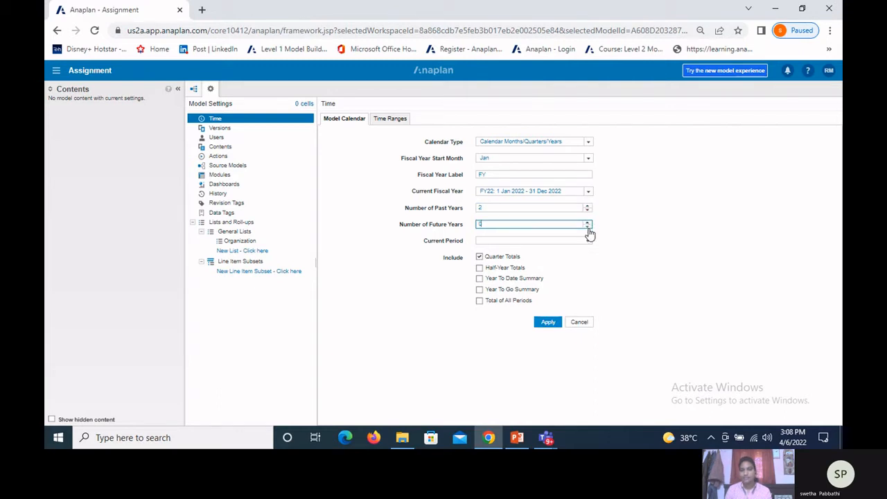
click(588, 211)
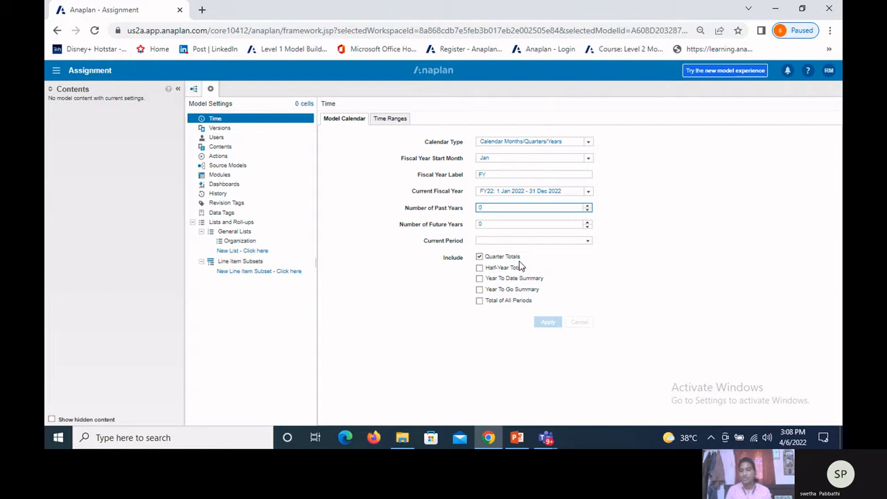
Step: Exclude Quarter Totals, include Half-Year Totals and review the months available as the current period
click(479, 257)
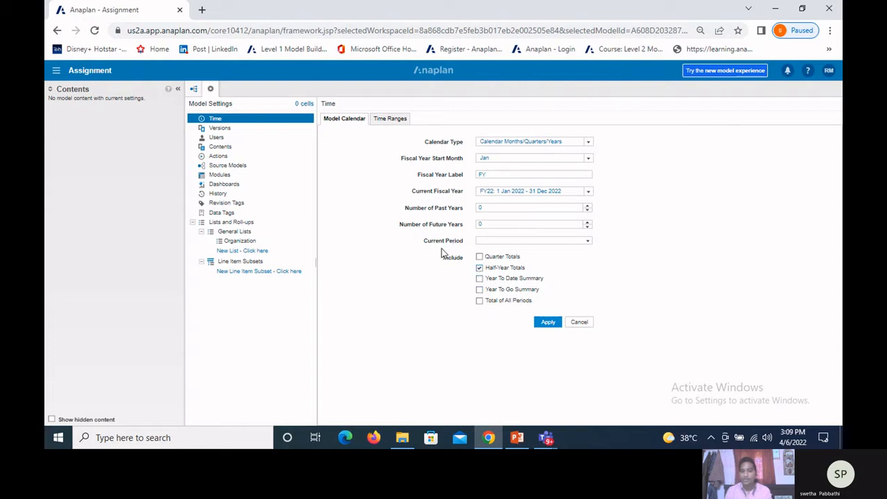
click(588, 242)
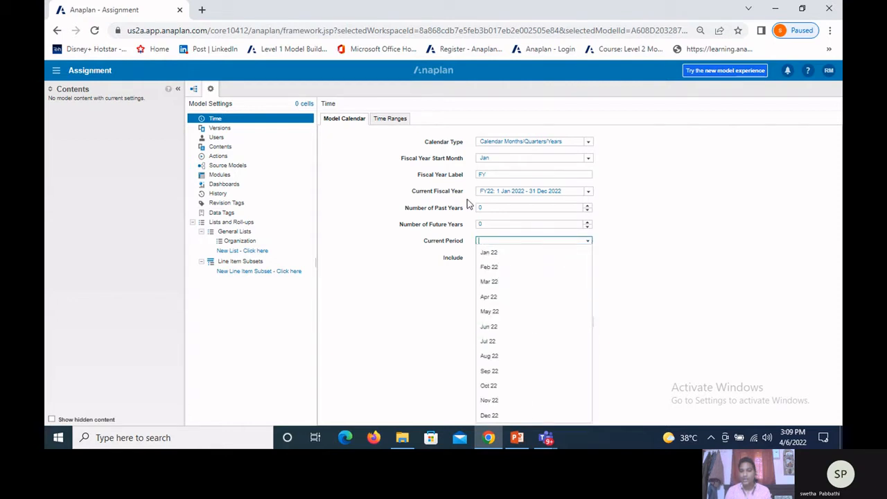
click(624, 290)
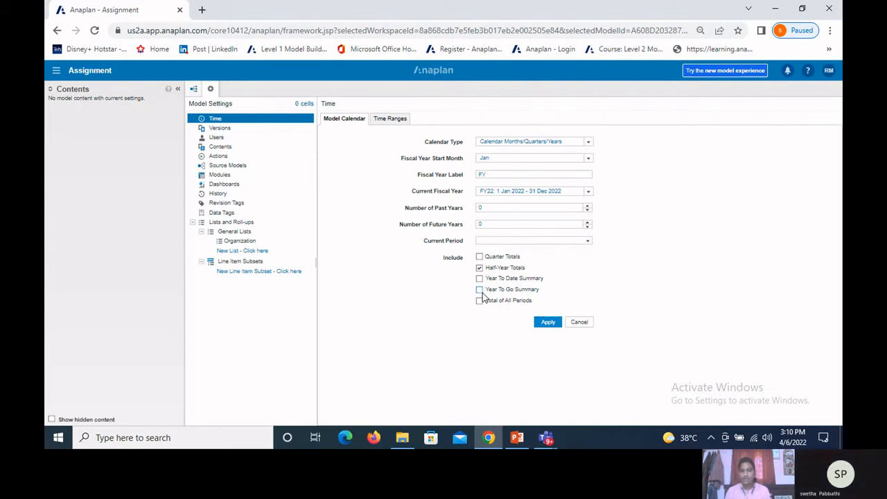
Step: Switch to Microsoft Teams, check the on-hold training call and the recorded meeting, and minimize both windows to return to Anaplan
mouse_move(547, 441)
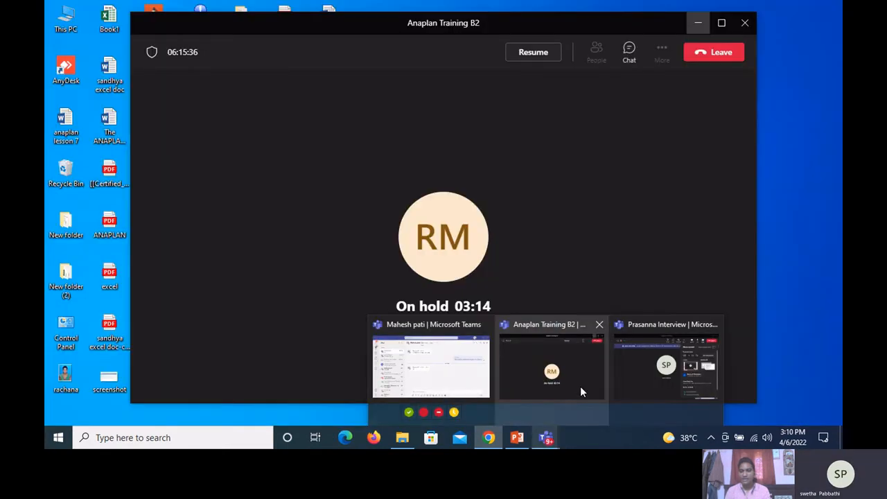
click(580, 386)
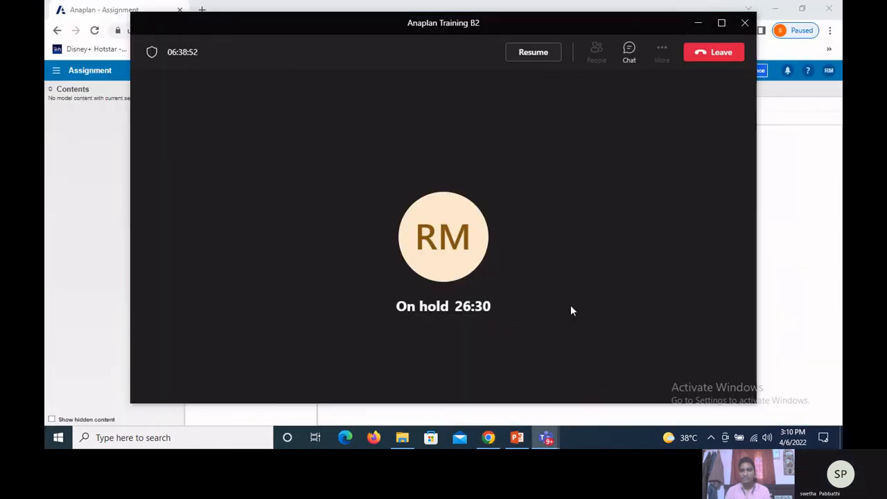
click(547, 437)
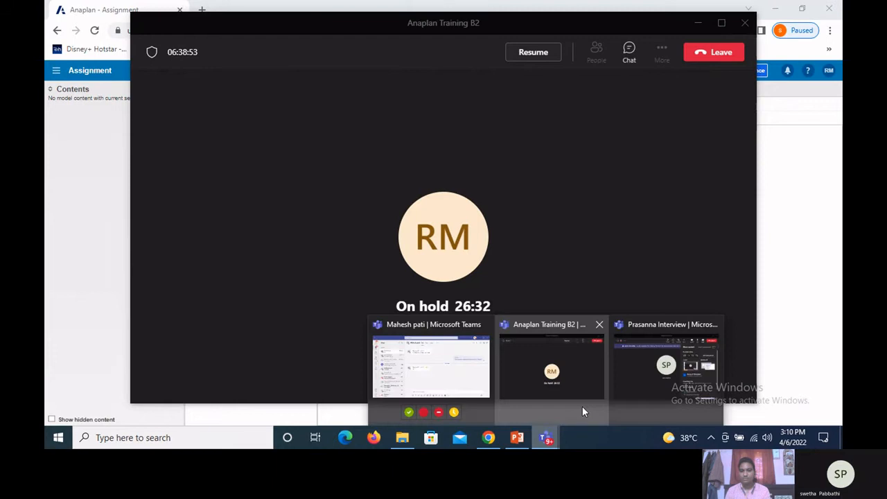
click(633, 379)
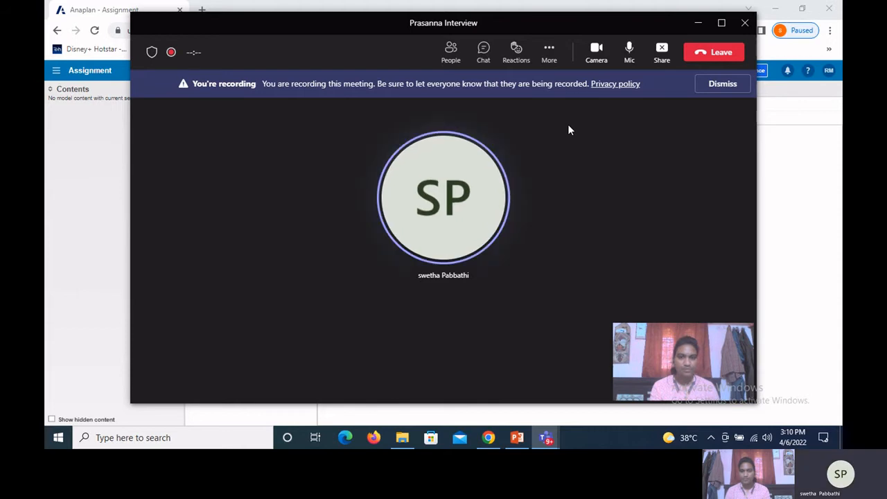
click(698, 26)
click(698, 26)
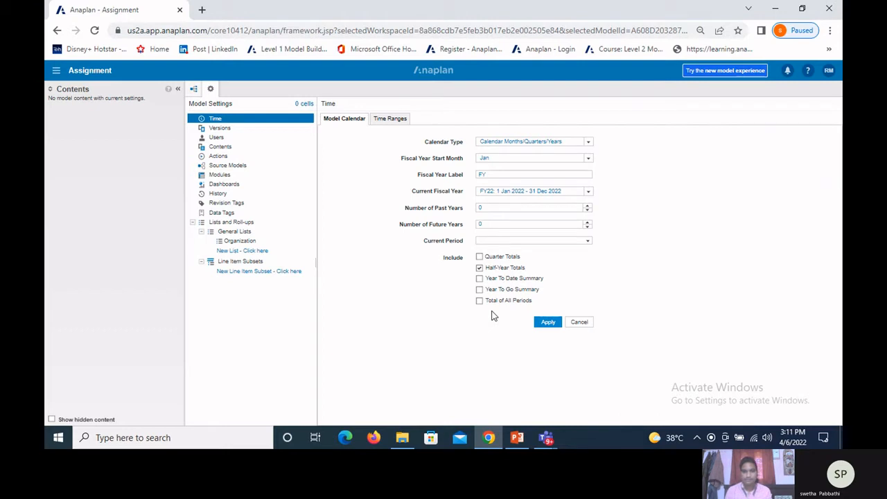
Step: Set the calendar type to "Weeks: 4-4-5, 4-5-4 or 5-4-4" and review the week grouping options
click(589, 145)
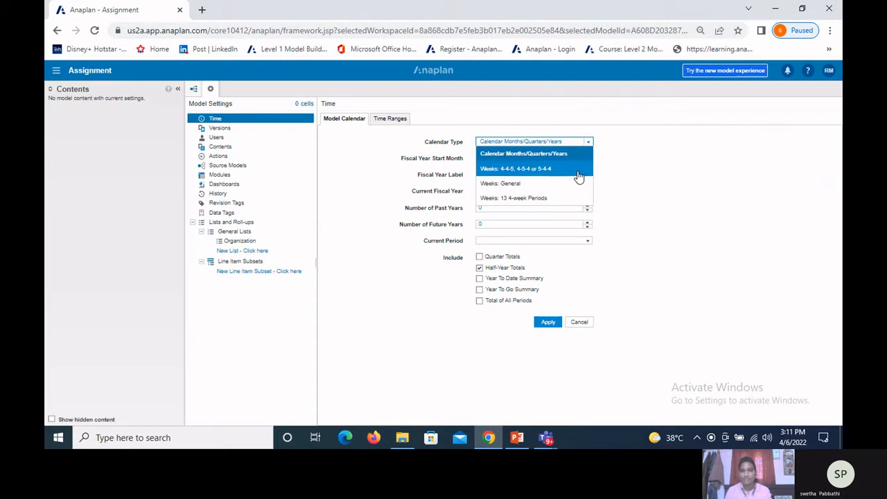
click(580, 174)
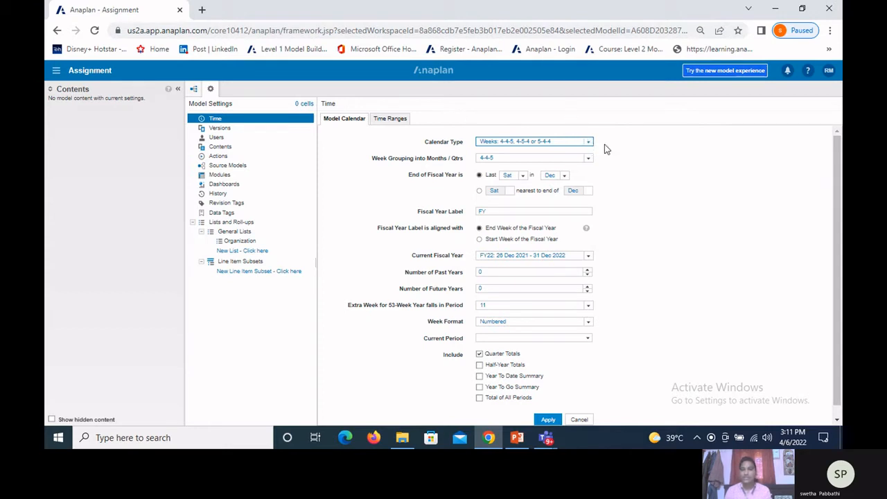
click(592, 160)
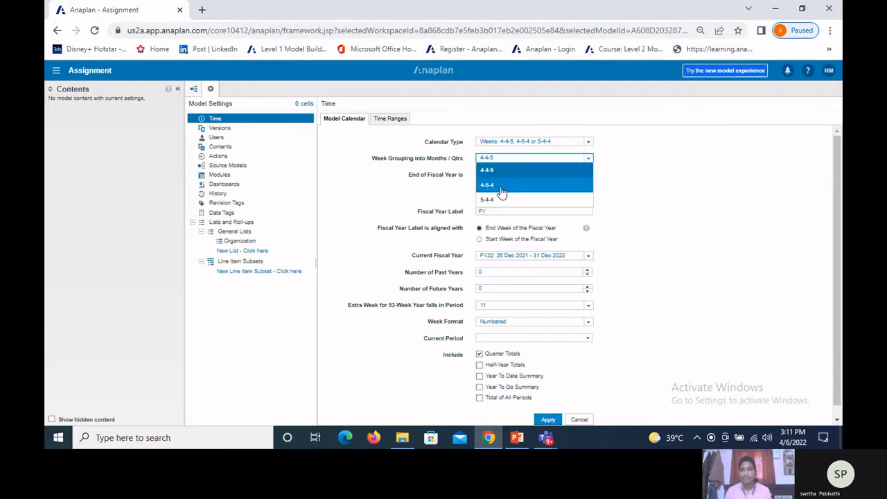
click(644, 192)
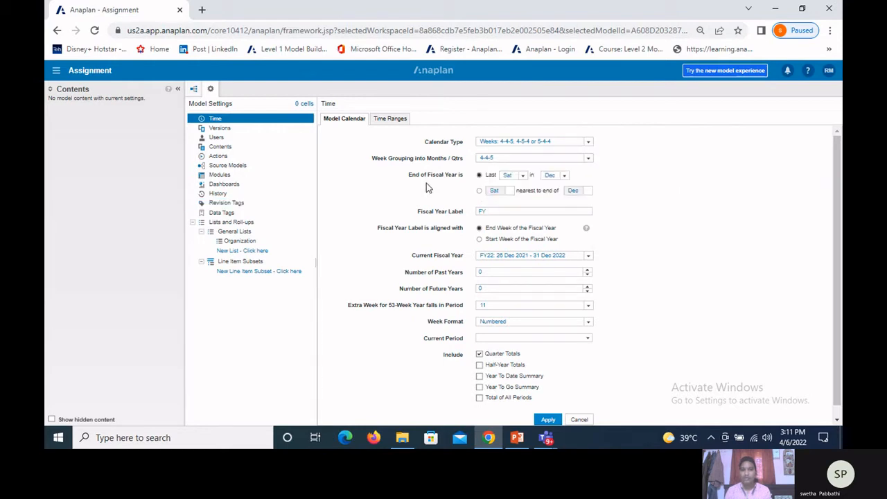
Step: Set the end of the fiscal year to the last Tue in May
click(480, 190)
click(479, 175)
click(522, 175)
click(523, 218)
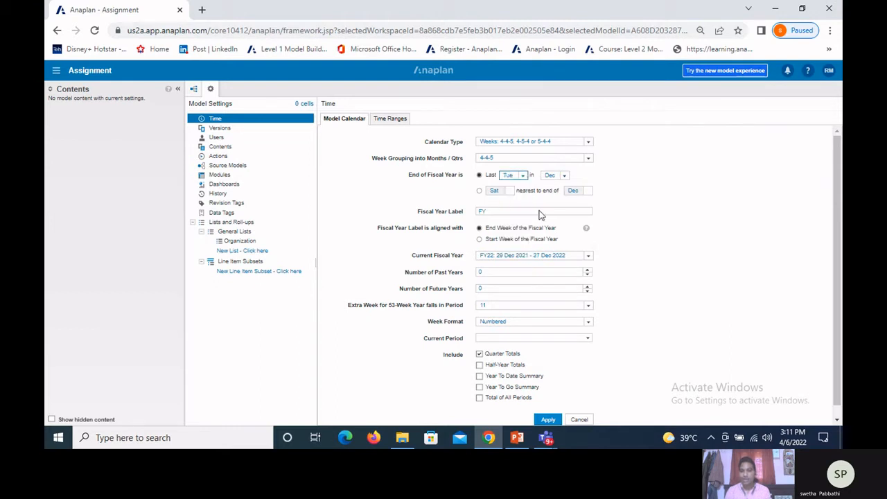
click(565, 176)
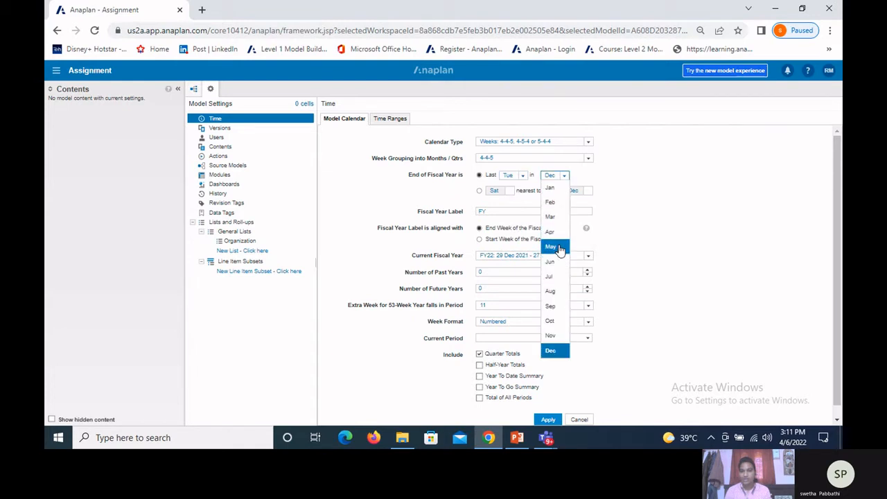
click(559, 247)
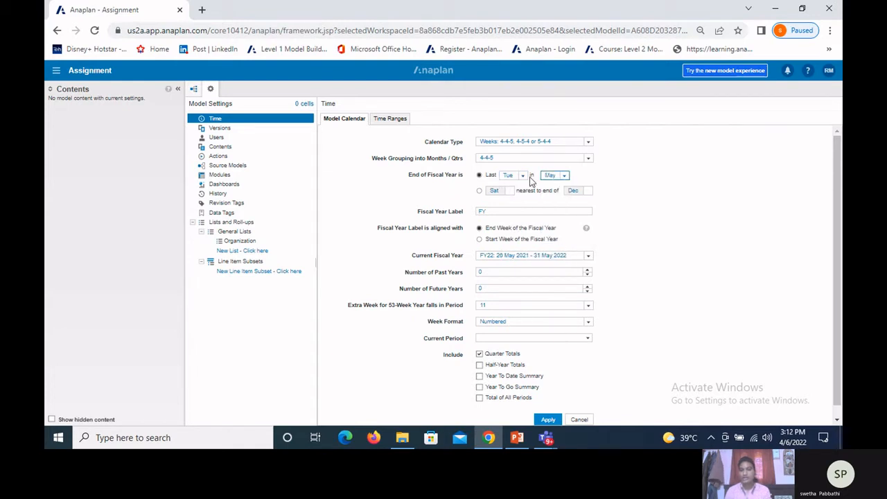
Step: Switch the fiscal year end to the Tue nearest to the end of Apr
click(479, 190)
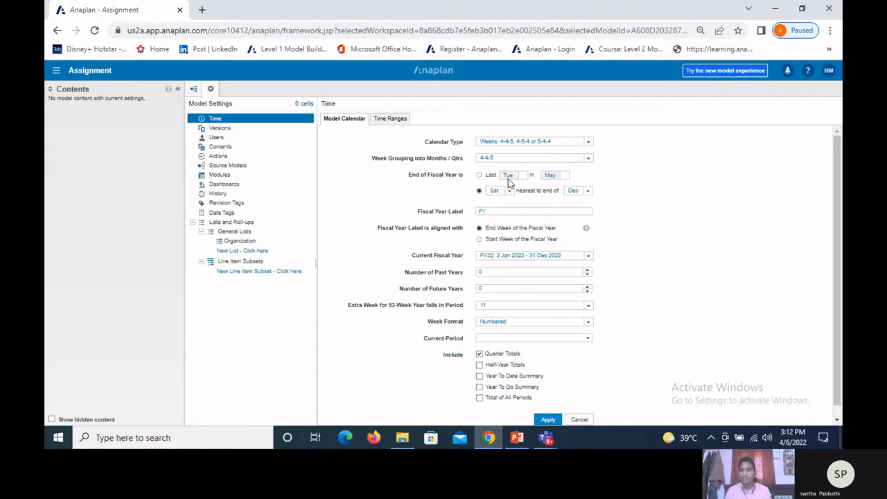
click(506, 193)
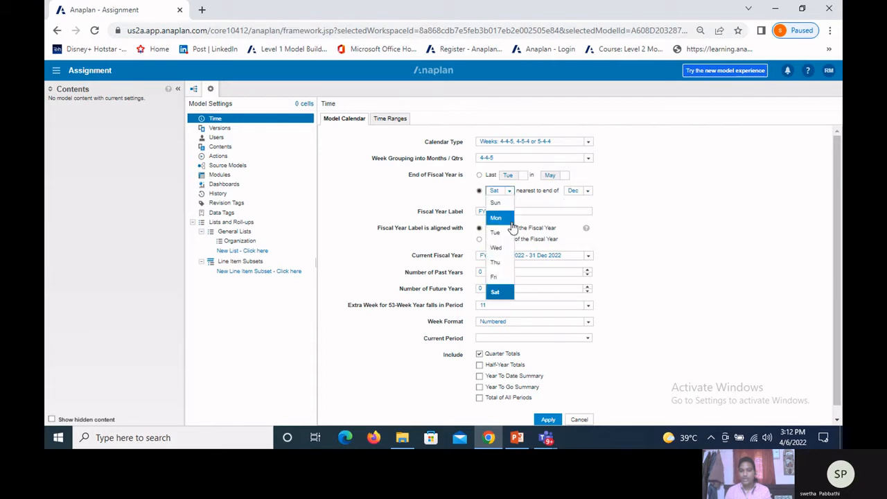
click(511, 231)
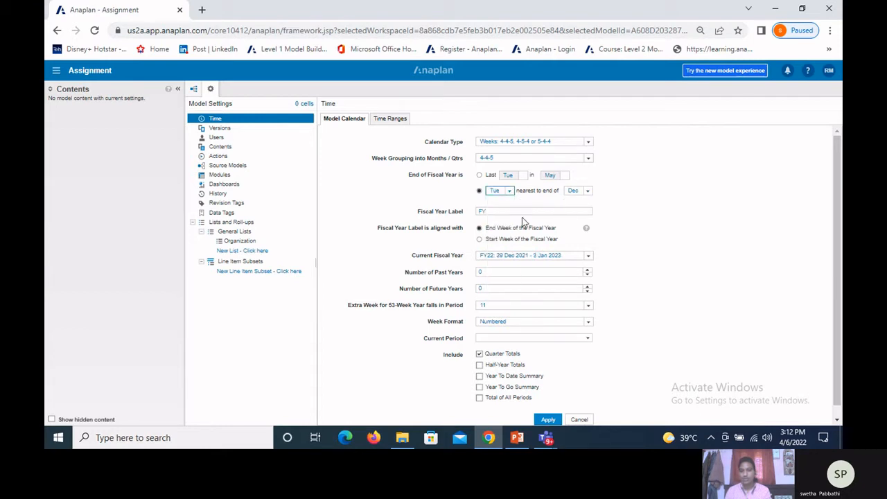
click(587, 192)
click(574, 247)
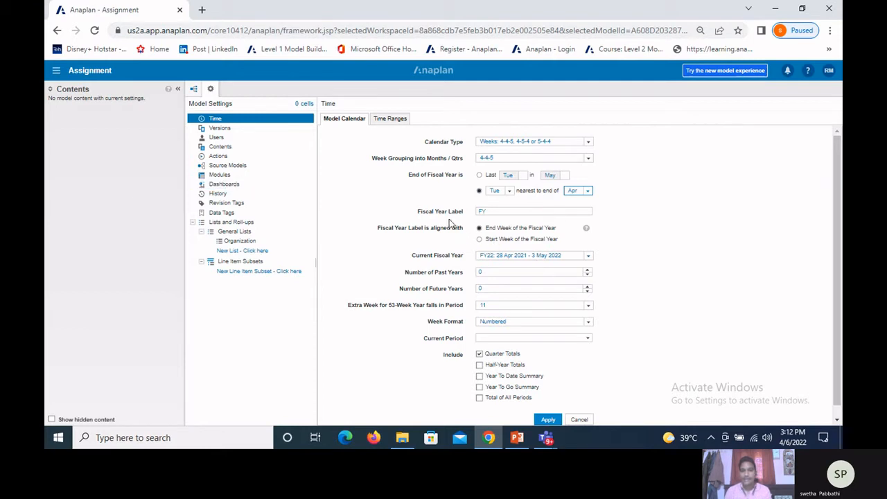
Step: Align the fiscal year label with the start week, place the 53-week year's extra week in period 6 and review the week formats
click(404, 240)
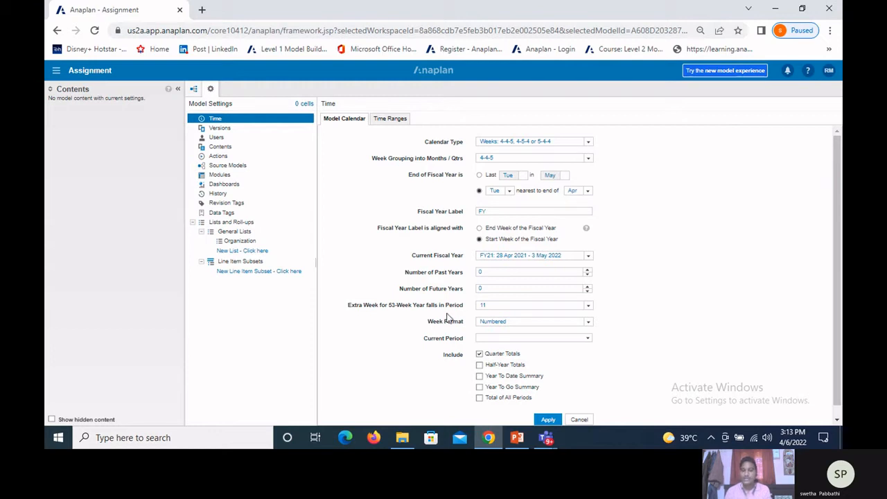
click(587, 309)
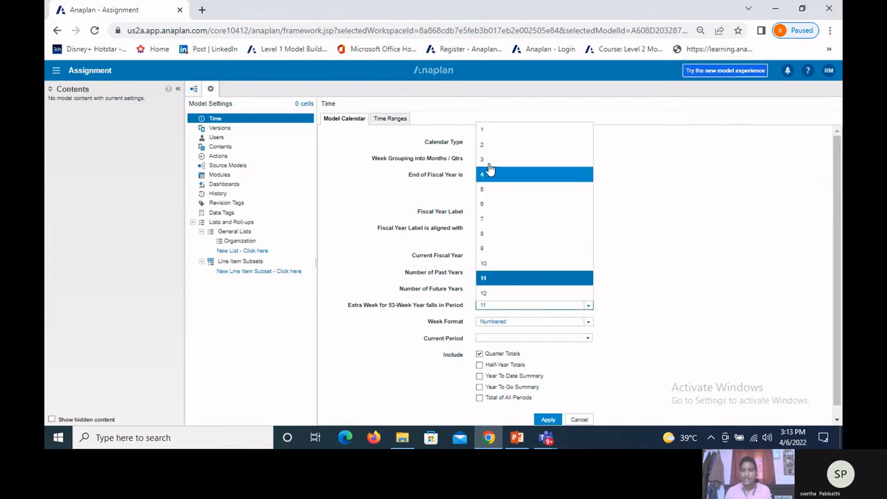
click(495, 205)
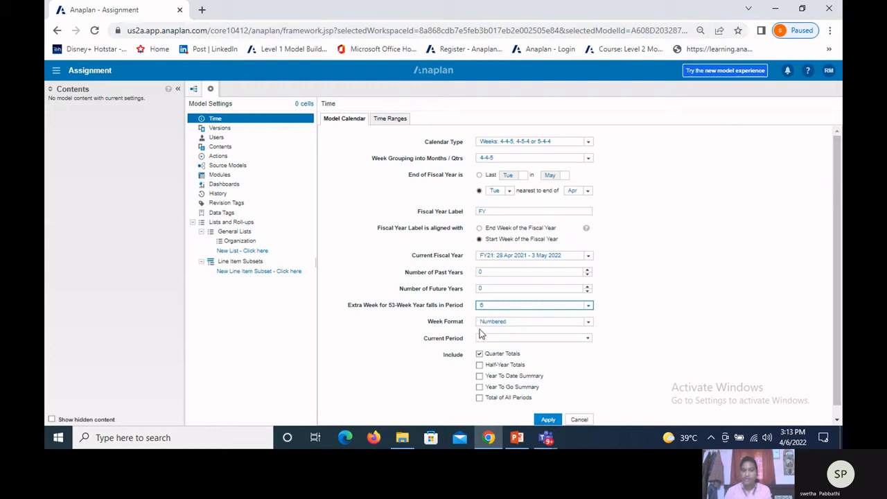
click(590, 324)
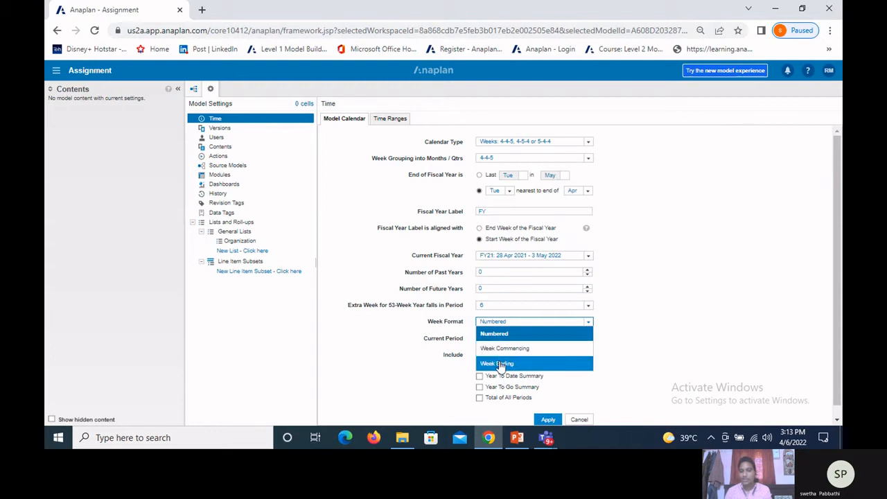
click(432, 387)
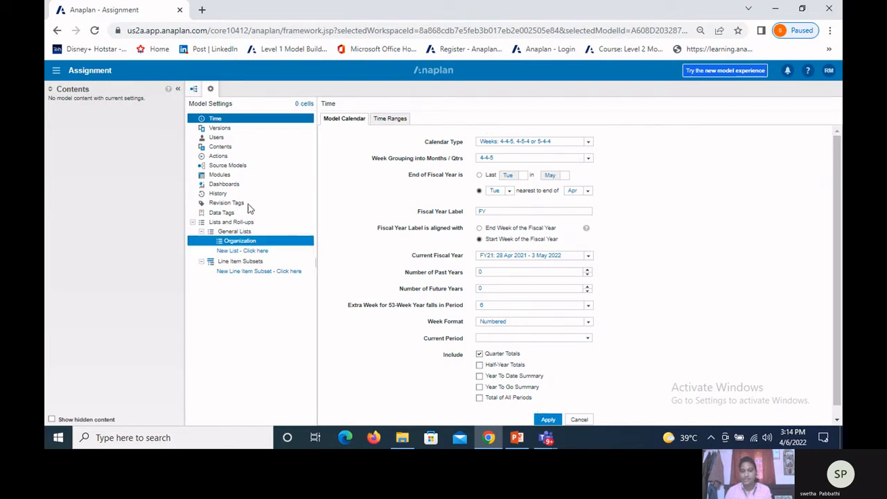
Step: Set the calendar type to "Weeks: General" with a start date of 08/04/2022
click(588, 141)
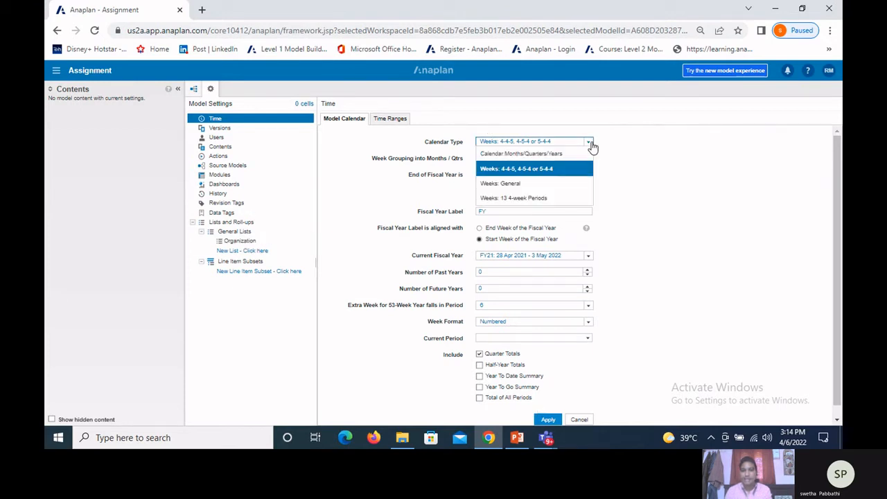
click(521, 185)
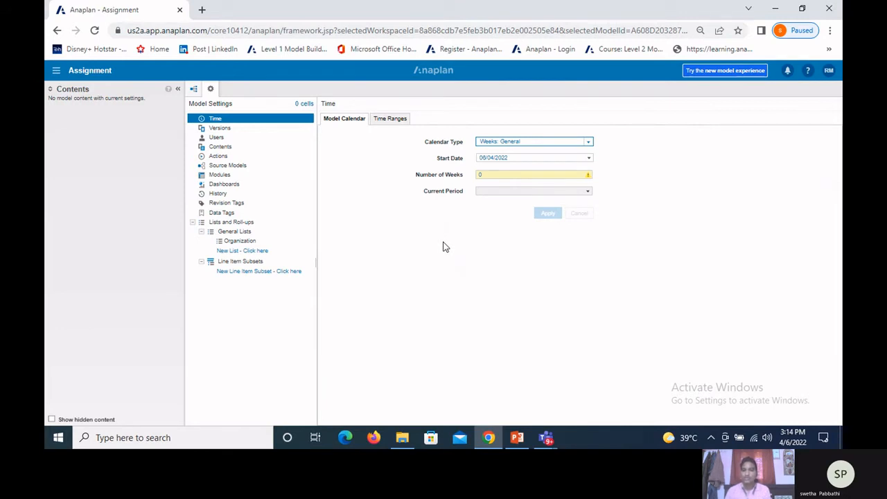
click(589, 161)
click(548, 202)
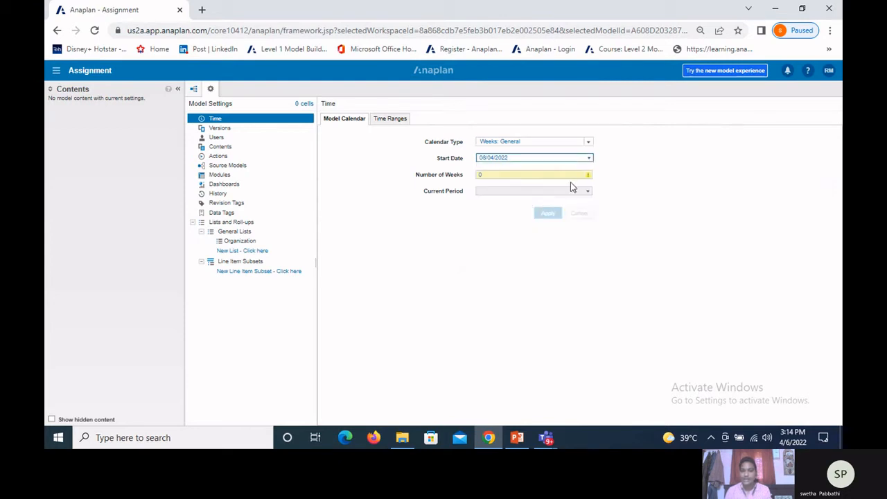
click(589, 159)
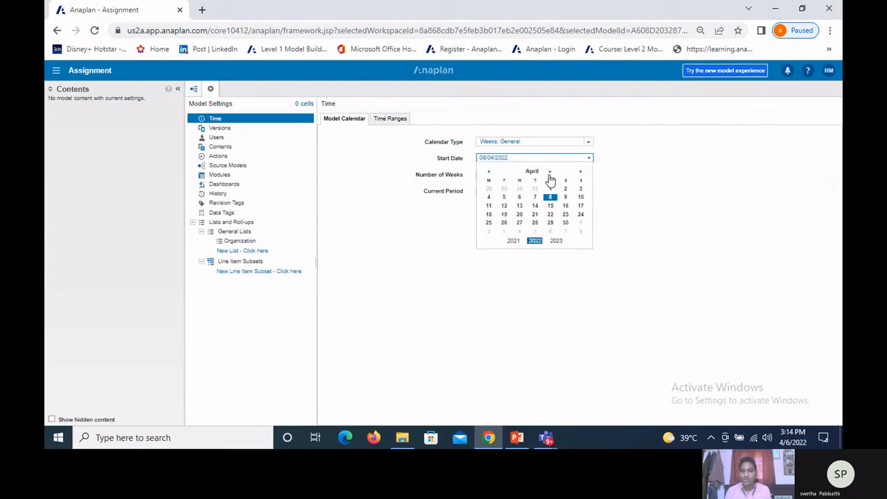
click(489, 172)
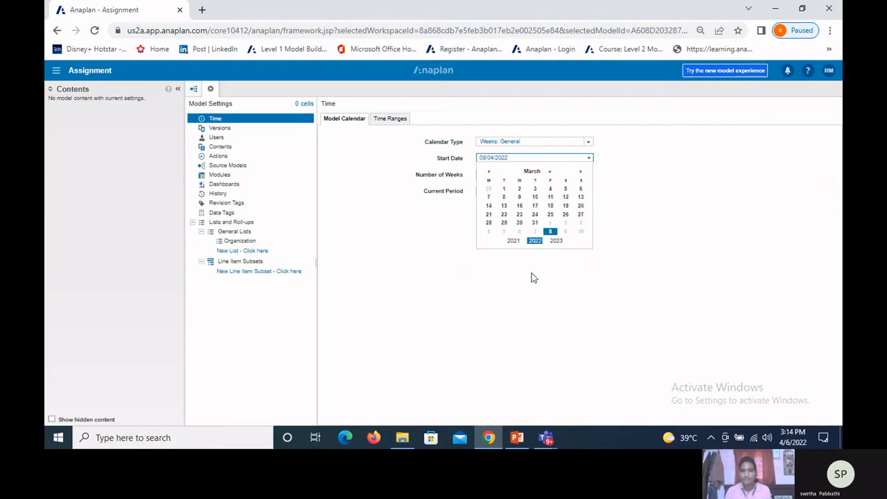
click(534, 277)
Step: Set the number of weeks to 4 for the general weeks calendar
click(499, 175)
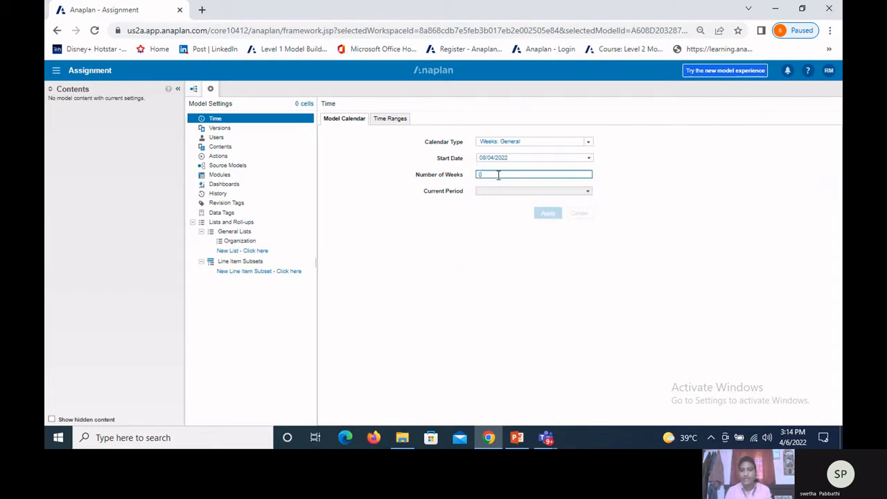
text(0)
text(3)
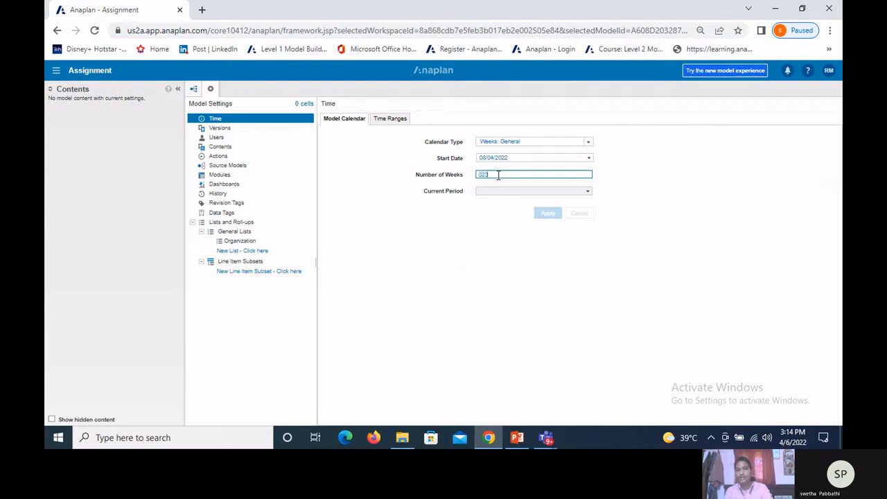
key(BackSpace)
key(BackSpace)
key(BackSpace)
click(498, 242)
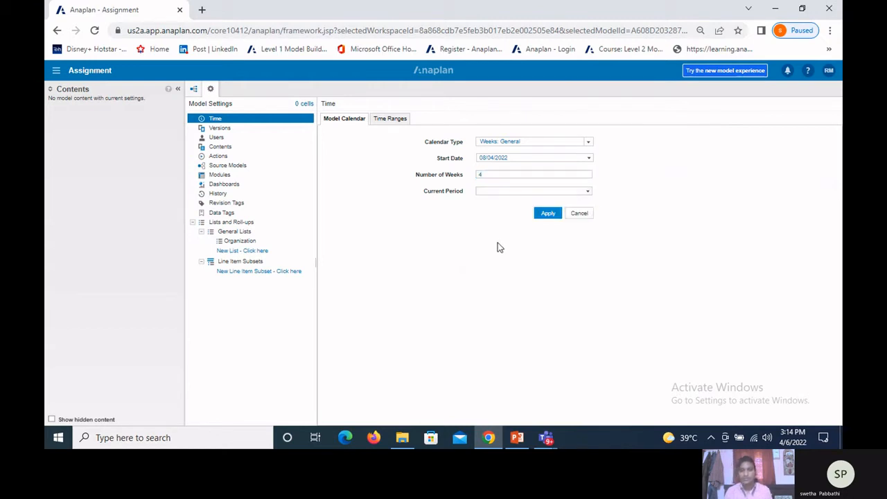
Step: Set the current period of the general weeks calendar to W/c 22 Apr 22
click(588, 192)
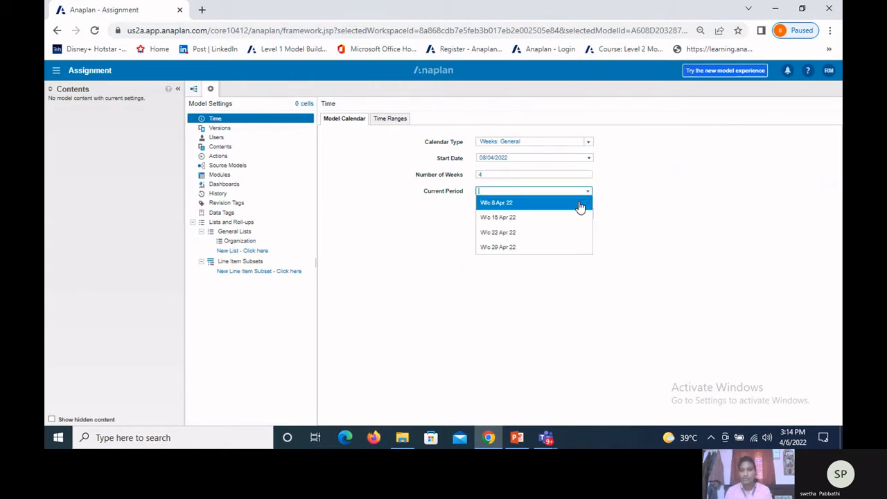
click(510, 233)
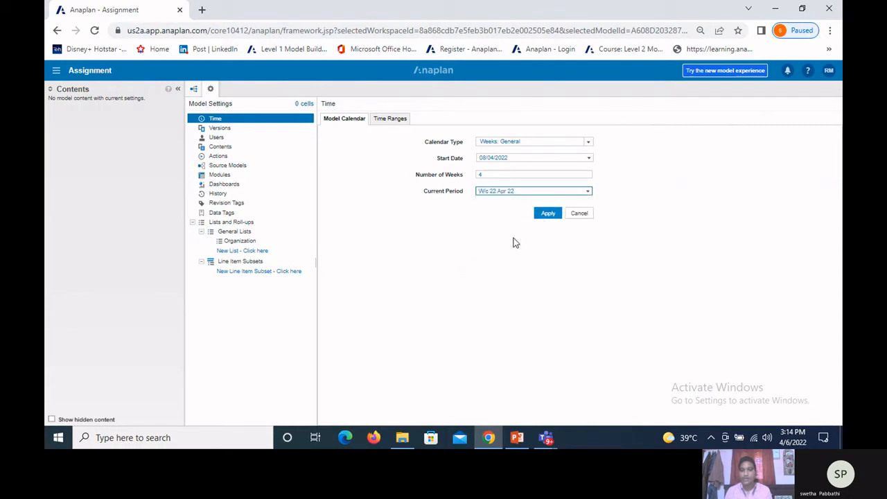
click(386, 222)
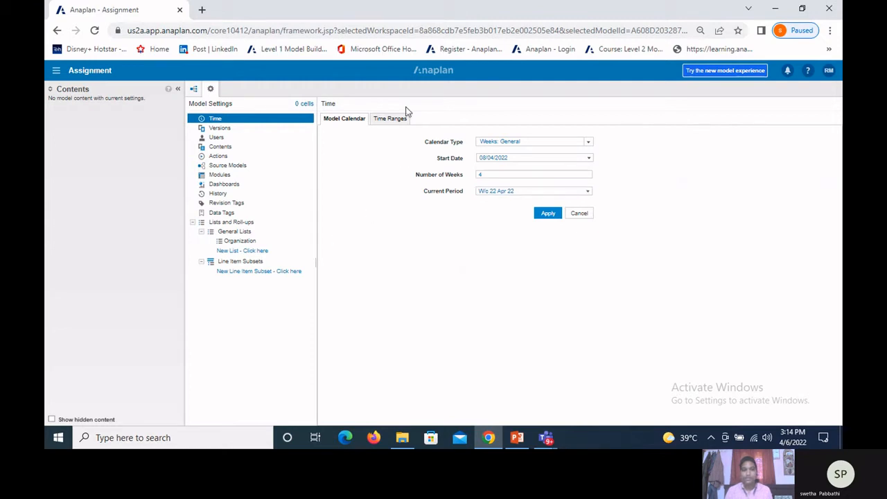
Step: Switch the calendar type to "Weeks: 13 4-week Periods" and review the available quarter total patterns
click(589, 142)
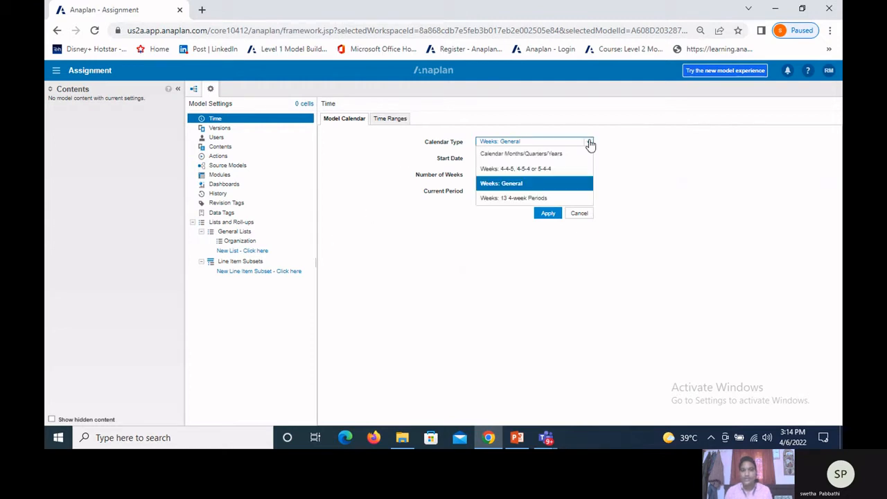
click(529, 201)
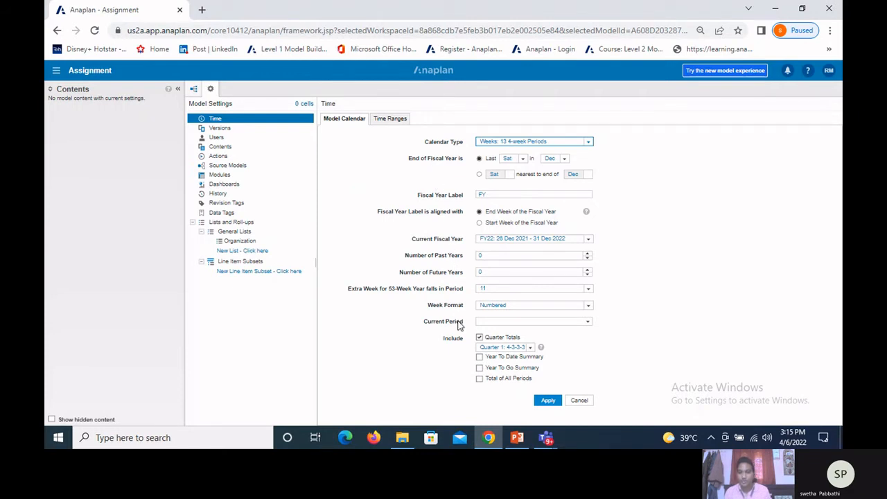
click(462, 354)
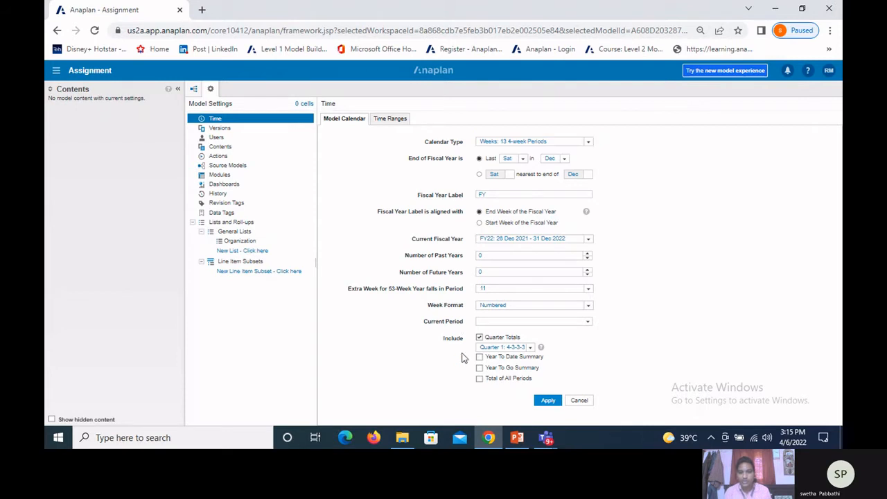
click(531, 349)
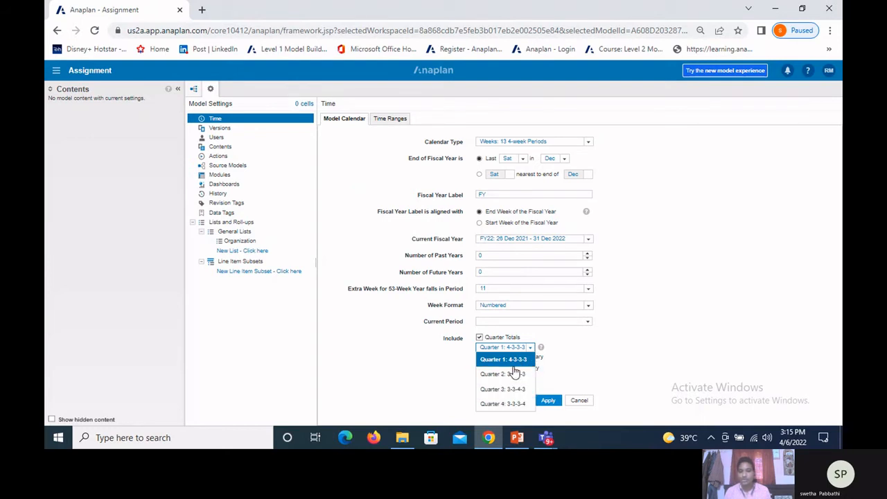
click(626, 369)
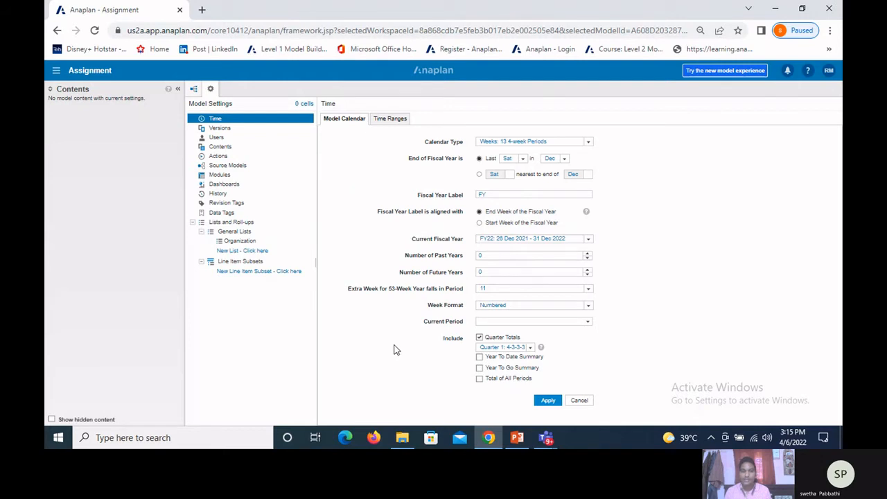
Step: Go to the time ranges while discarding the unsaved calendar changes, and consult the Time Ranges description in the PowerPoint slides before returning to Anaplan
click(391, 119)
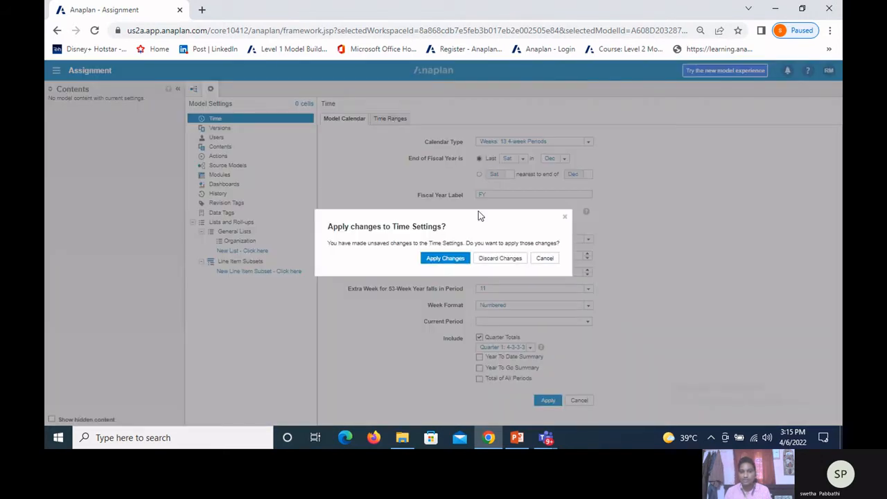
click(498, 260)
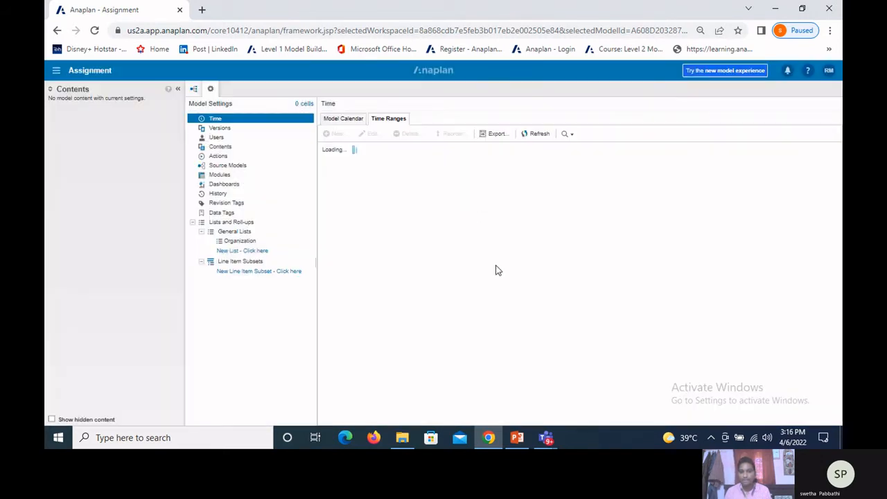
click(517, 437)
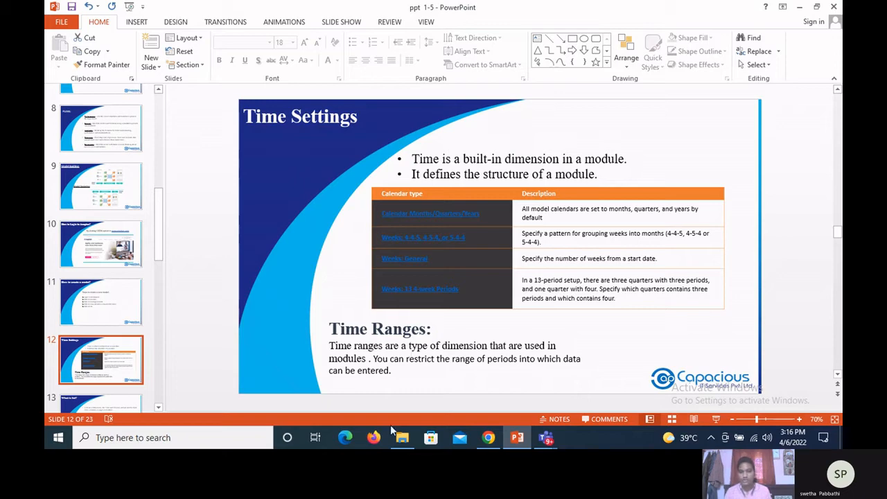
click(489, 435)
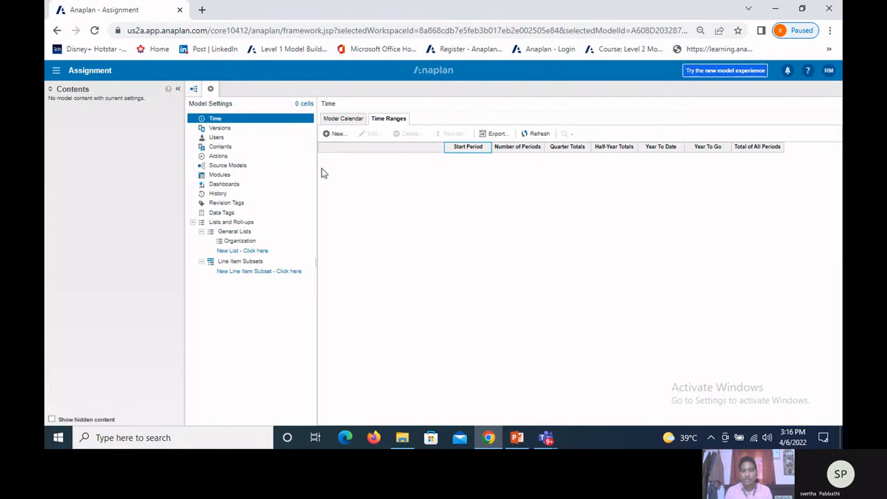
Step: Start a new time range and name it Fy22-FY23
click(340, 135)
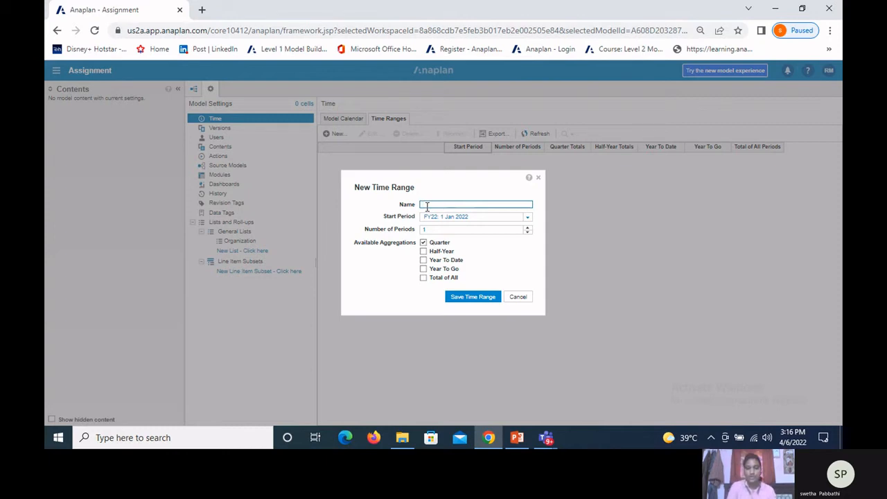
text(FY)
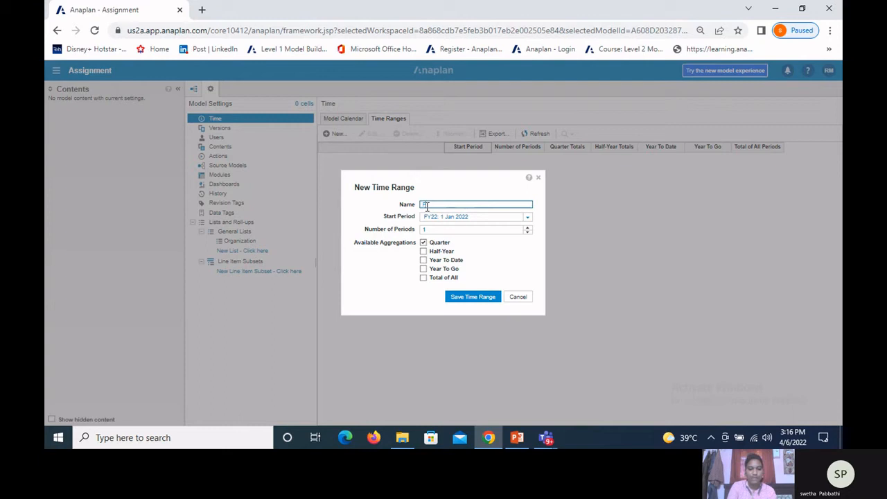
text(22-FY23)
key(BackSpace)
key(BackSpace)
key(BackSpace)
key(BackSpace)
key(BackSpace)
key(BackSpace)
key(BackSpace)
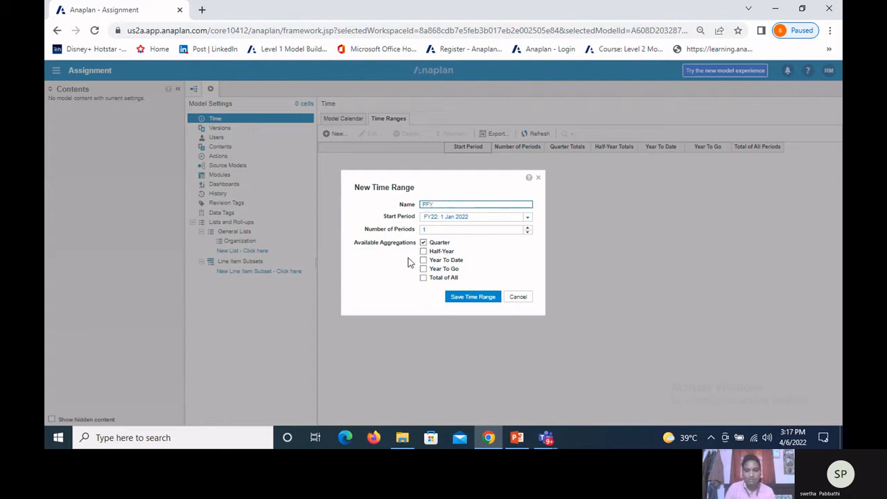
key(BackSpace)
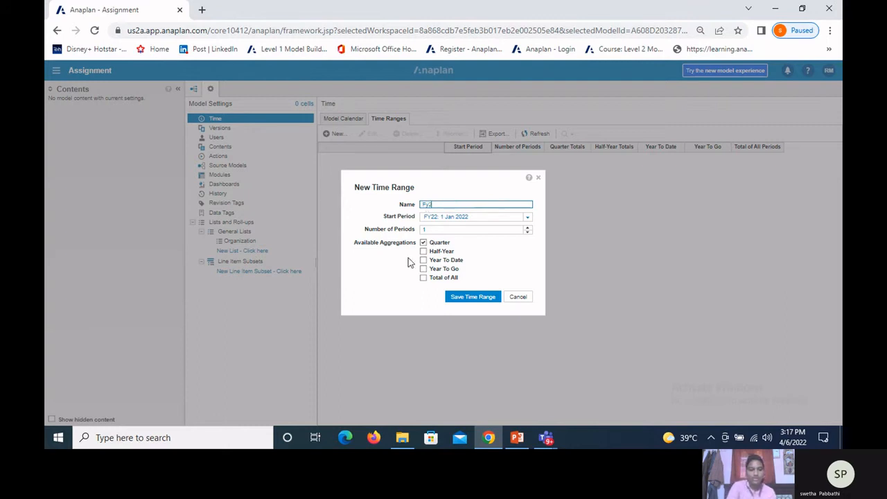
text(y22-FY23)
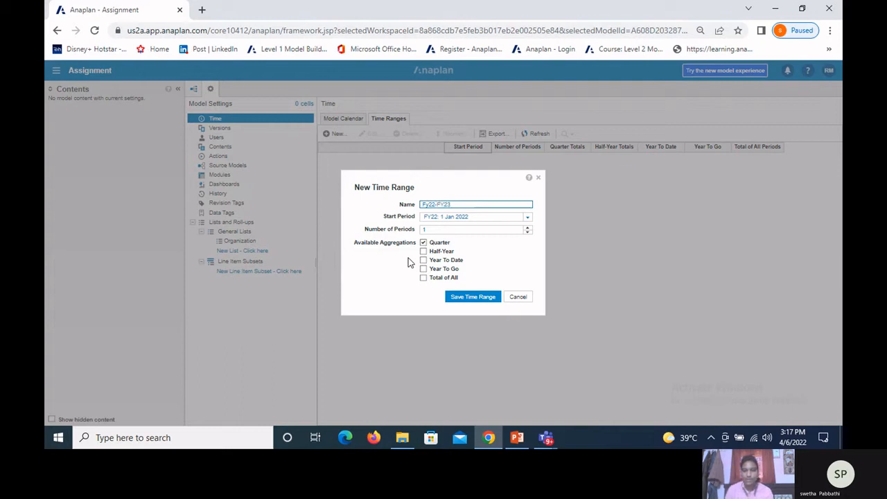
Step: Set the new time range to start at FY22: 1 Jan 2022 with 2 periods, and save it
click(527, 217)
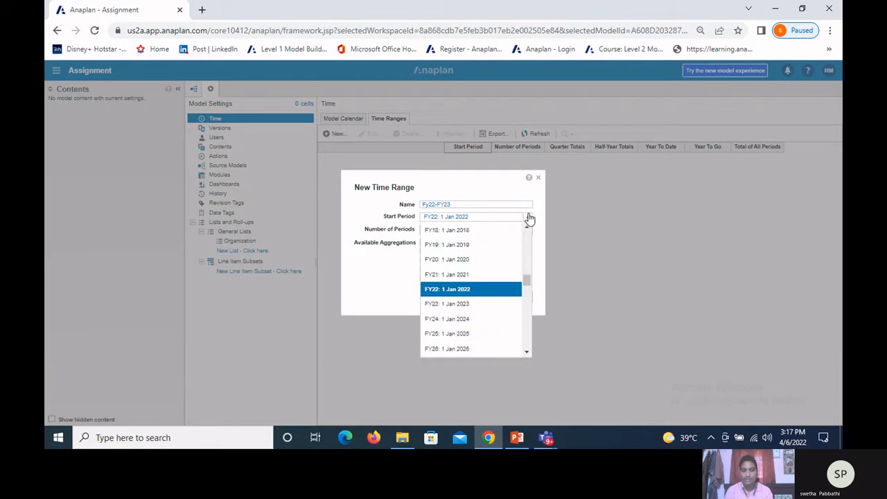
click(465, 295)
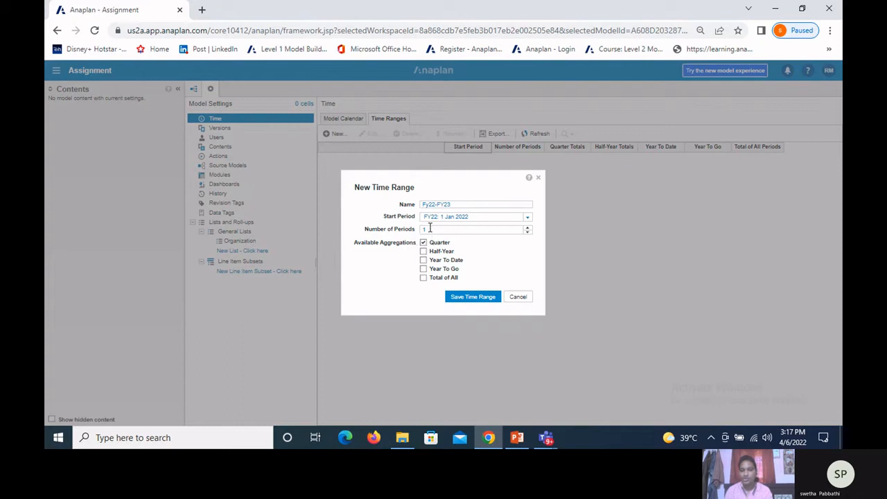
click(527, 228)
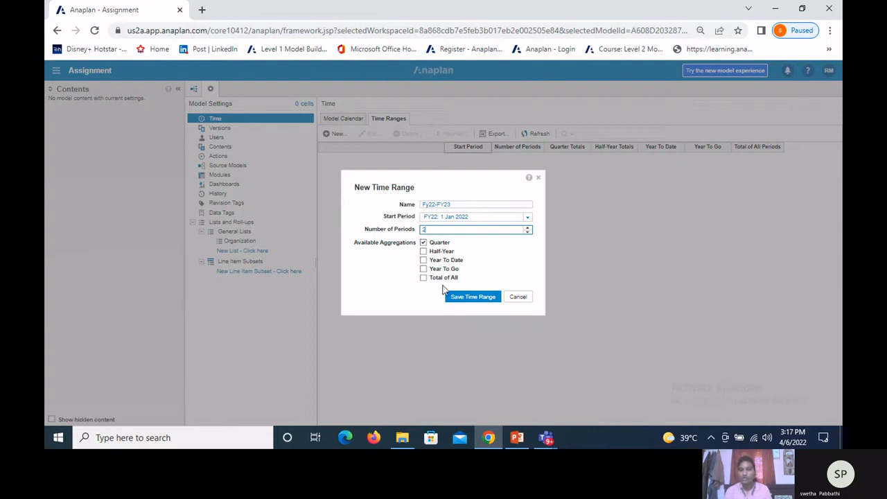
click(470, 298)
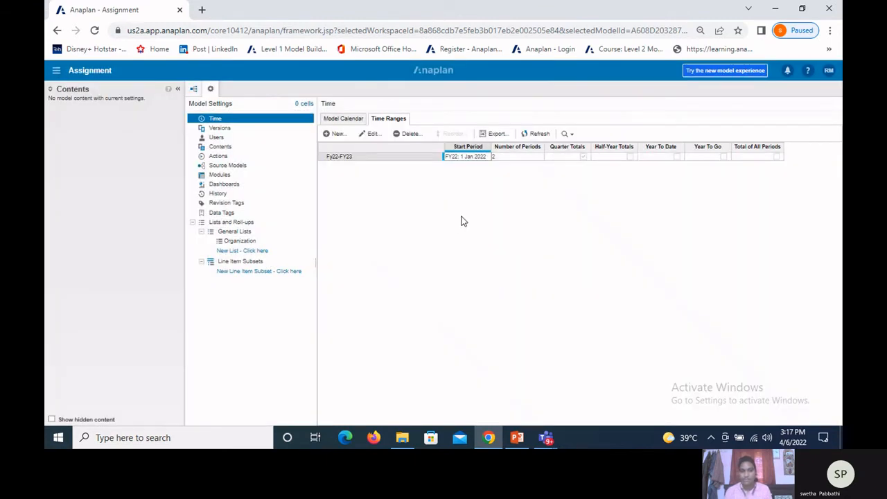
Step: Review the edit options of the Fy22-FY23 time range without changing it, and delete the range
click(367, 134)
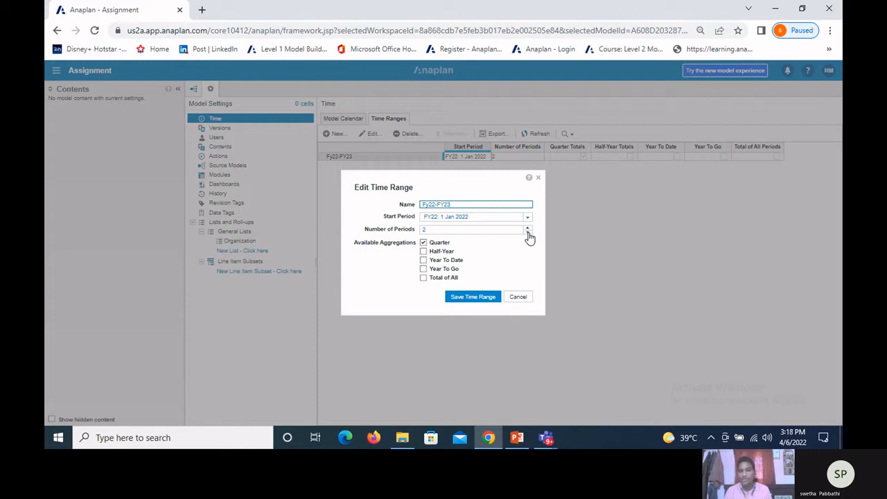
click(519, 296)
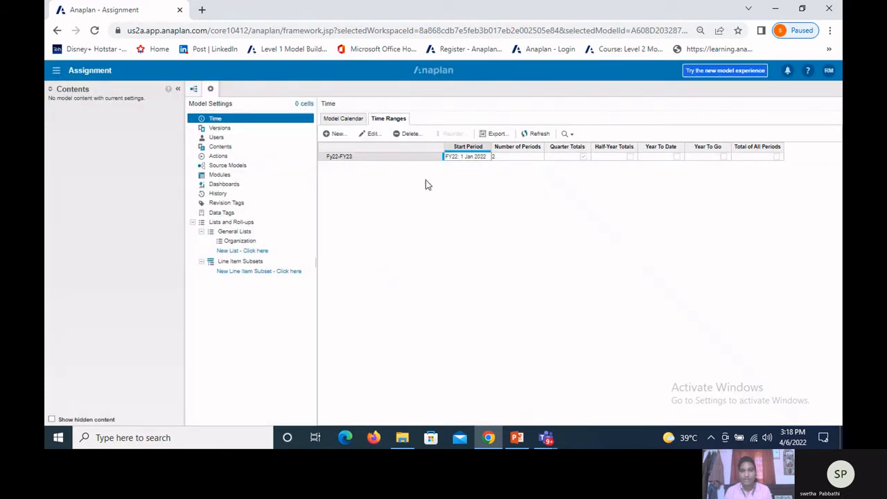
click(407, 136)
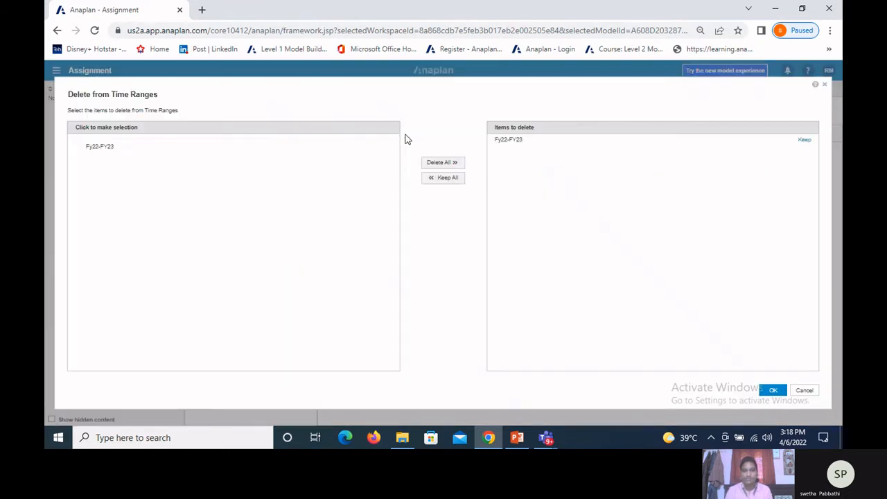
click(111, 148)
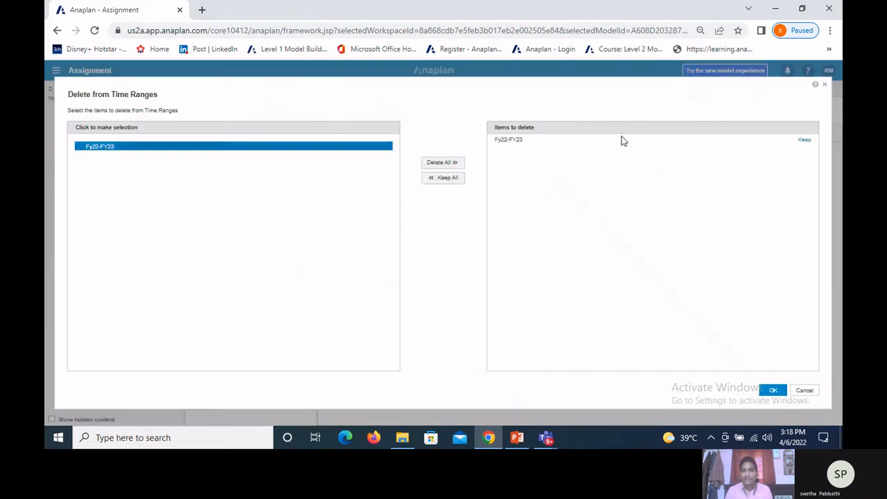
click(773, 391)
click(533, 280)
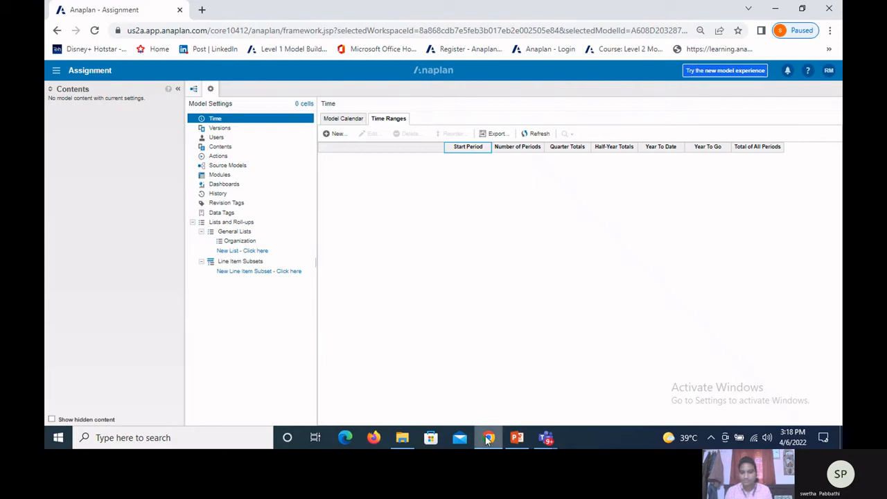
Step: Switch to the PowerPoint presentation and open slide 13, "What is list?"
click(517, 437)
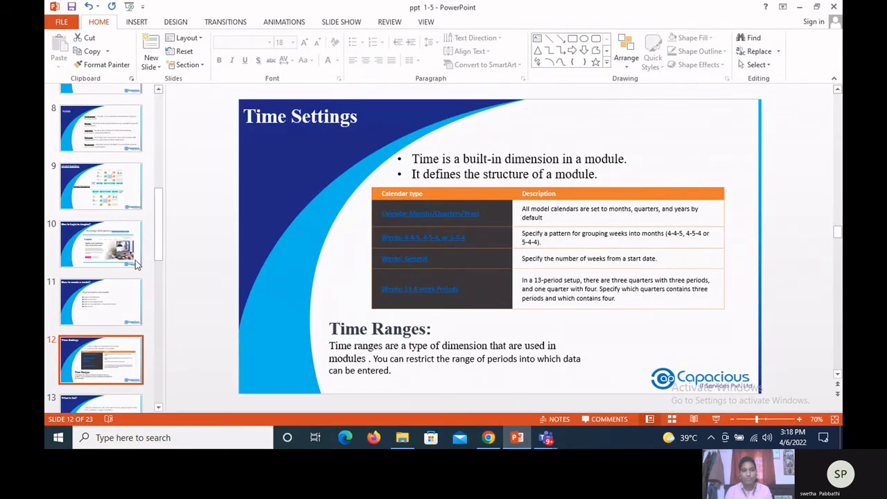
scroll(158, 254, down, 3)
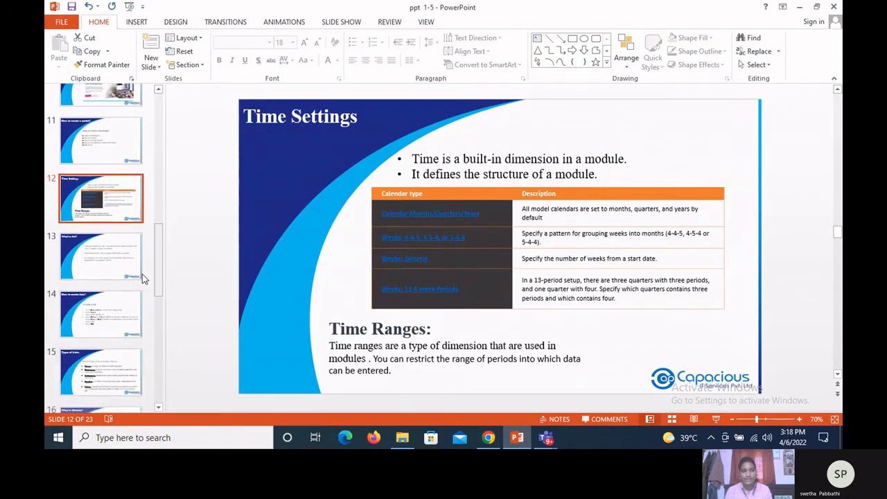
click(109, 273)
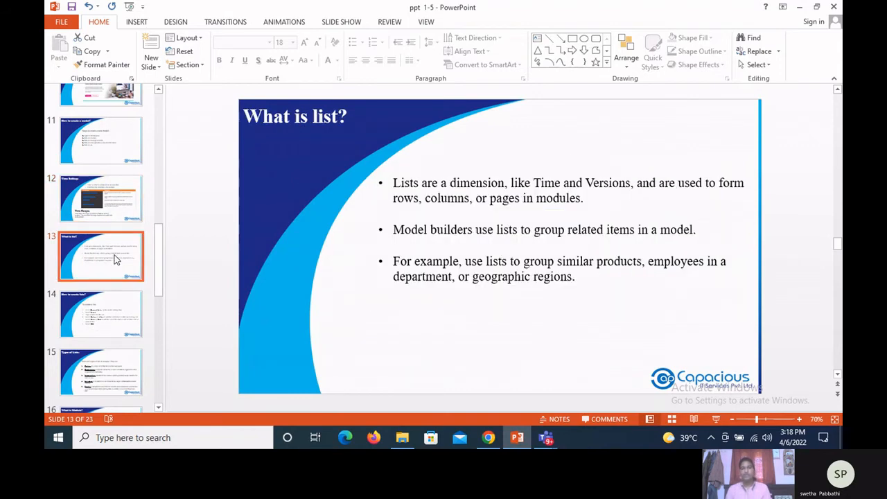
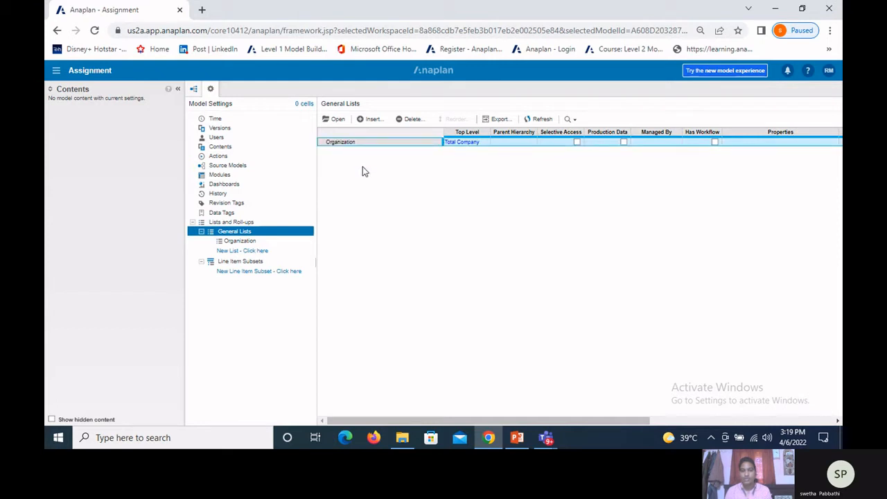
Step: Insert a new general list named New List at the end of the general lists
click(335, 121)
click(253, 264)
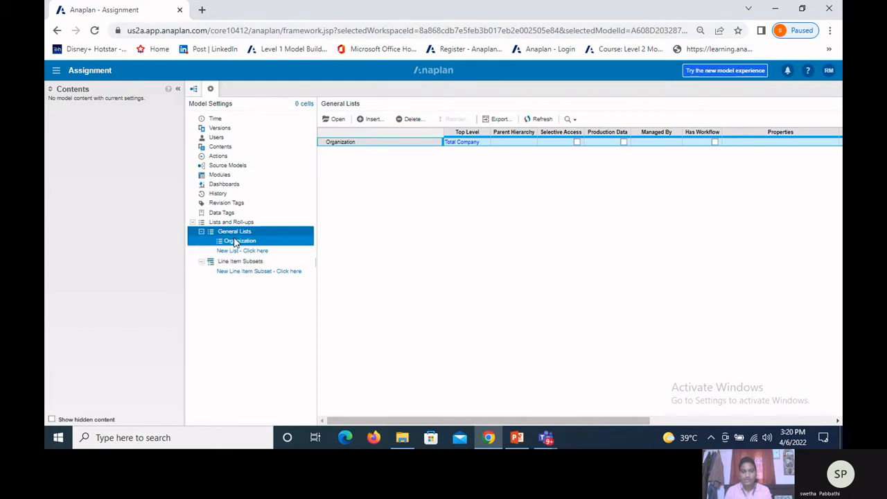
click(373, 119)
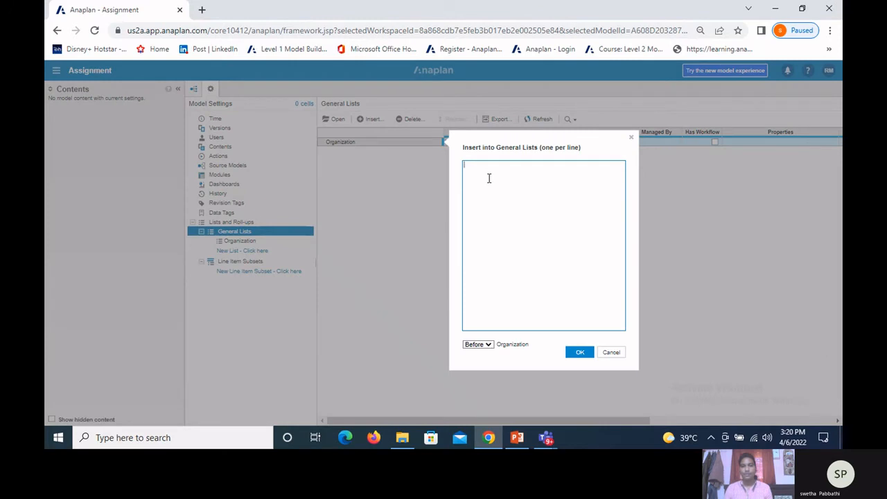
text(New List)
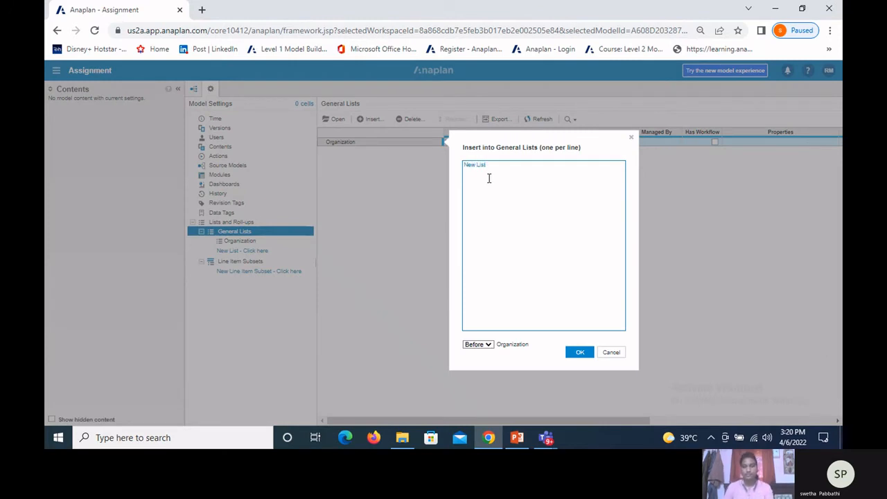
click(488, 346)
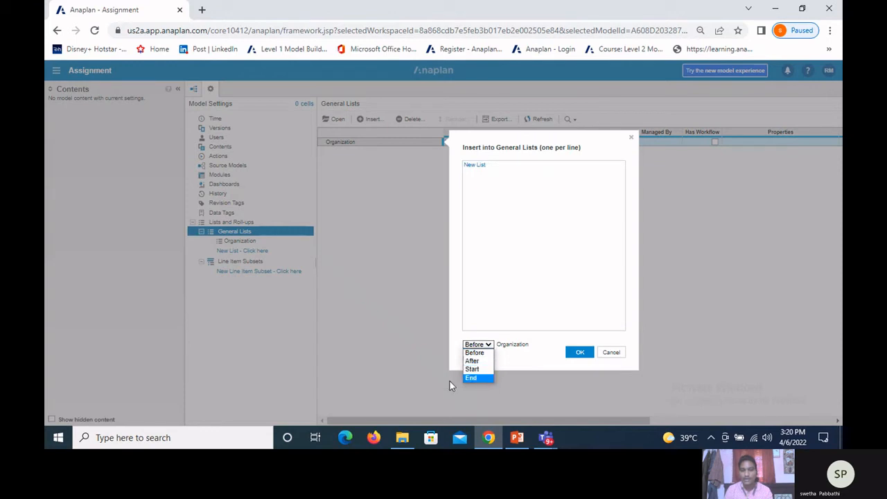
click(472, 378)
click(580, 353)
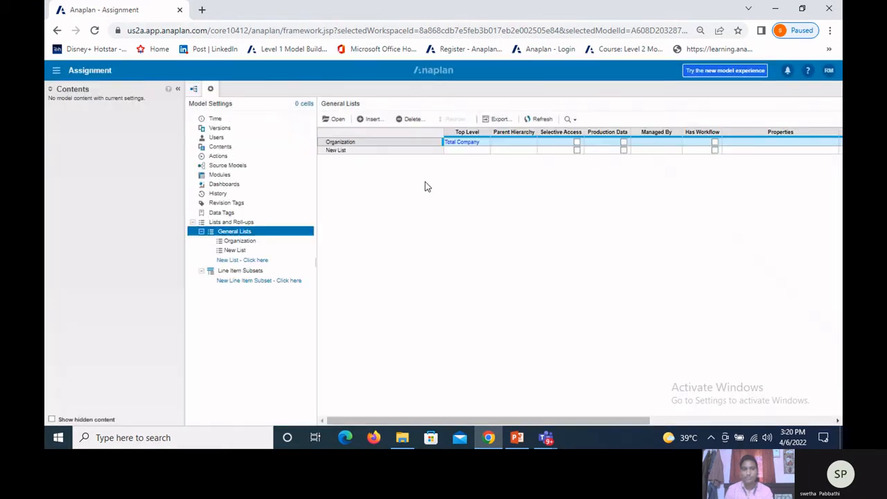
Step: Reorder the general lists, trying ascending order and applying descending order
click(358, 152)
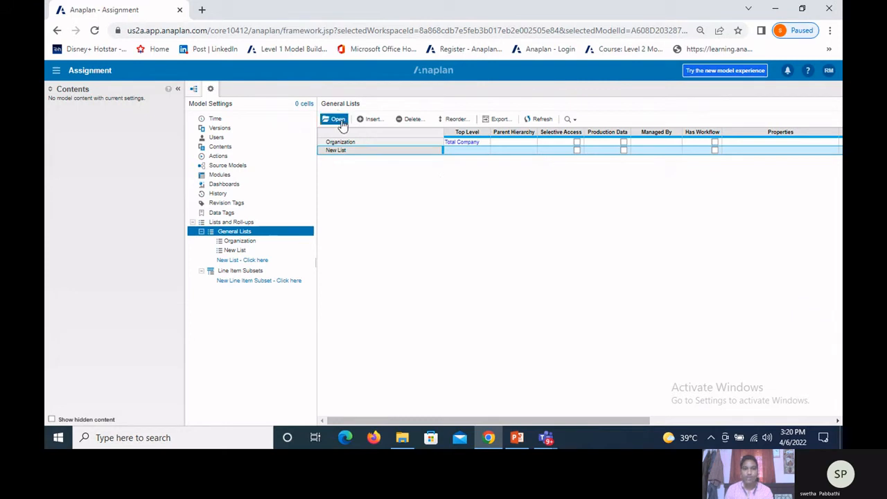
click(451, 120)
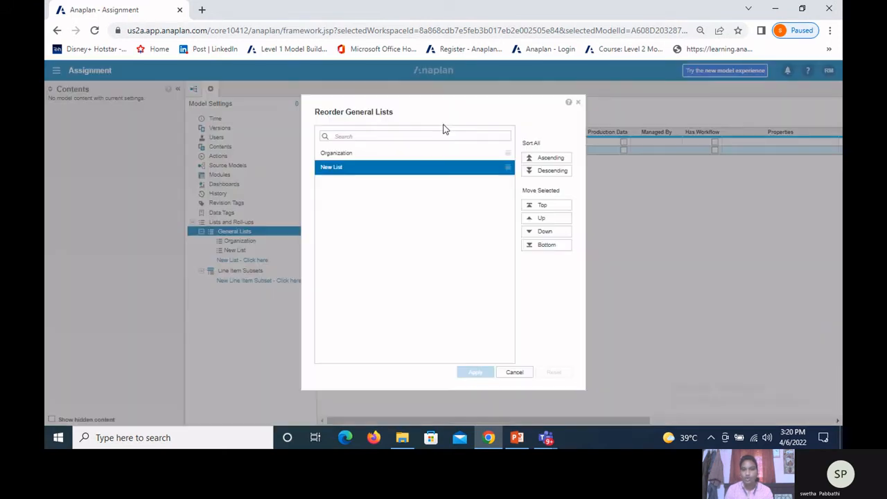
click(541, 160)
click(542, 168)
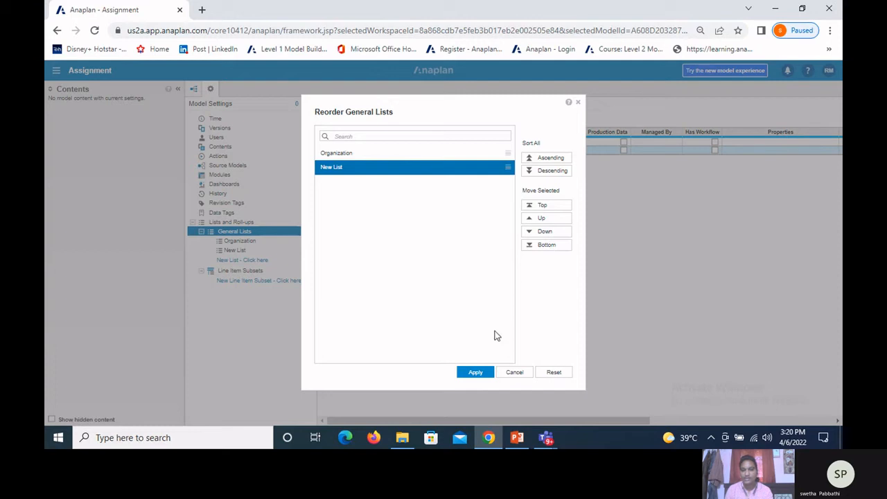
click(475, 372)
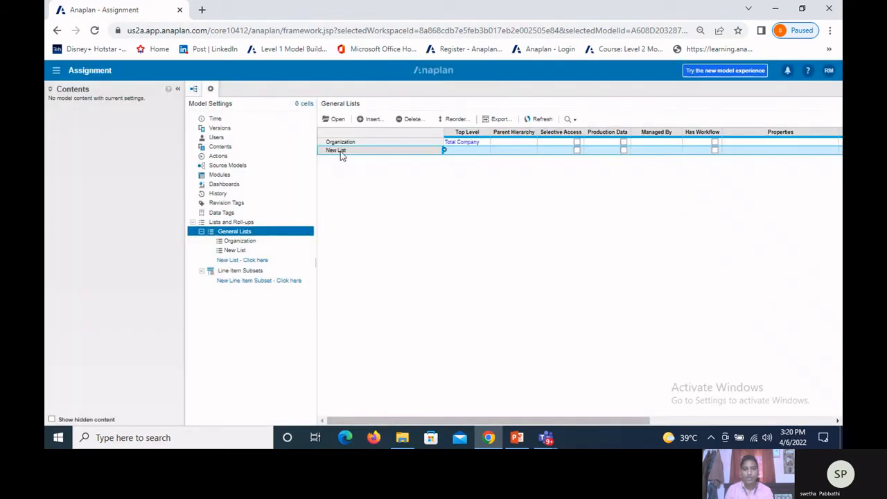
Step: Open the New List, and switch to the PowerPoint presentation to view slide 15, "Types of Lists"
click(333, 119)
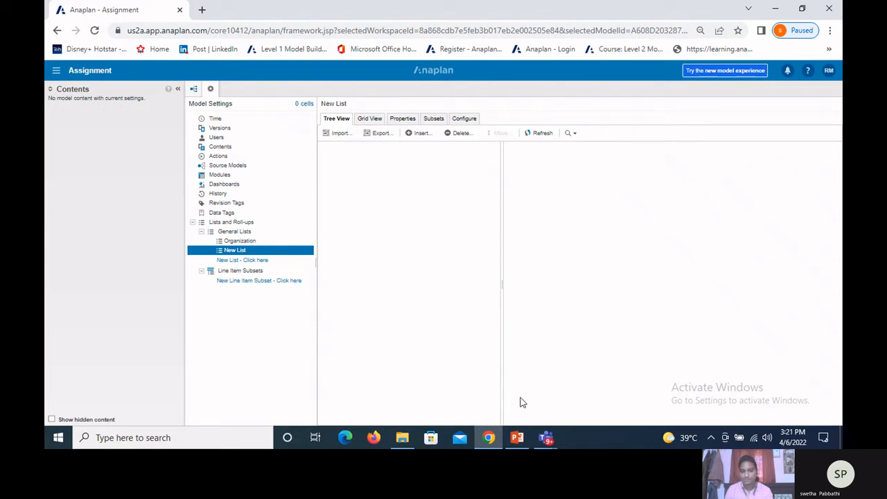
click(518, 438)
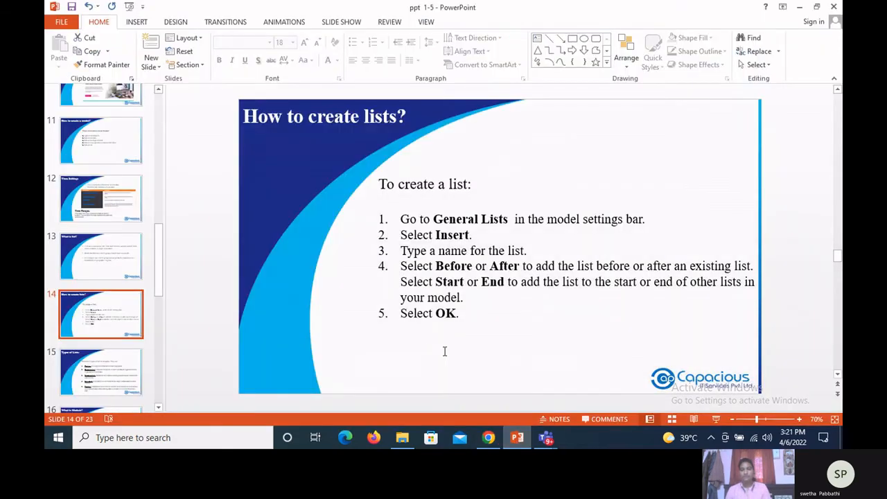
key(Page_Down)
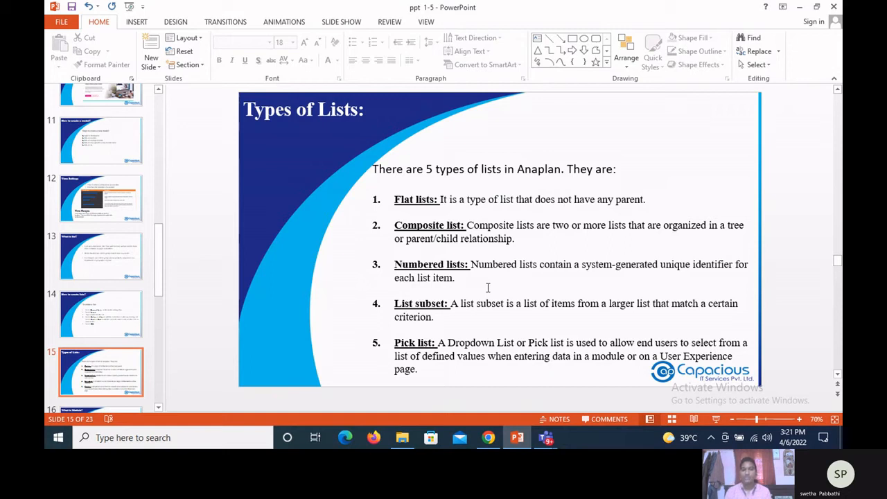
Step: Switch back to Anaplan in Chrome and insert a general list named Size at the end of the general lists
click(489, 437)
click(235, 232)
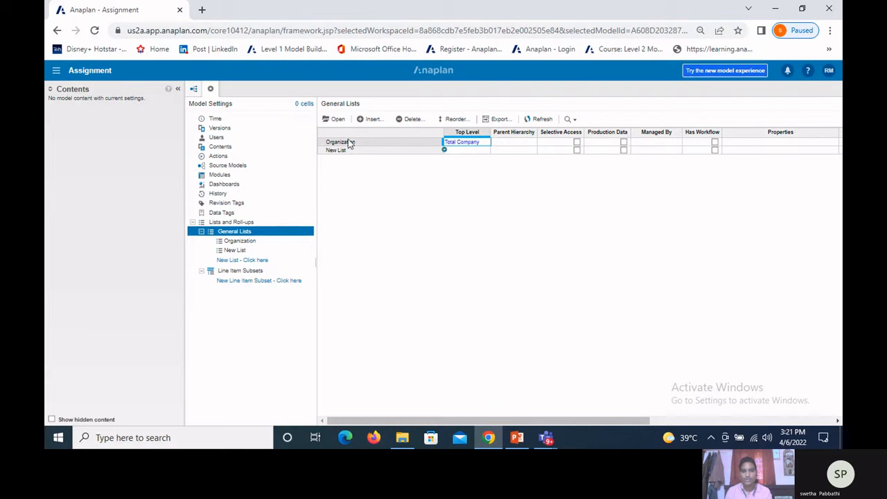
click(360, 120)
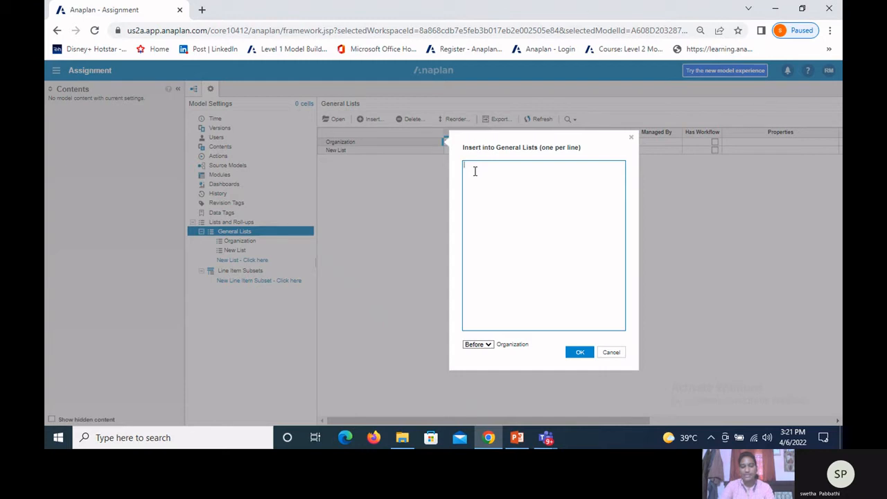
text(Size)
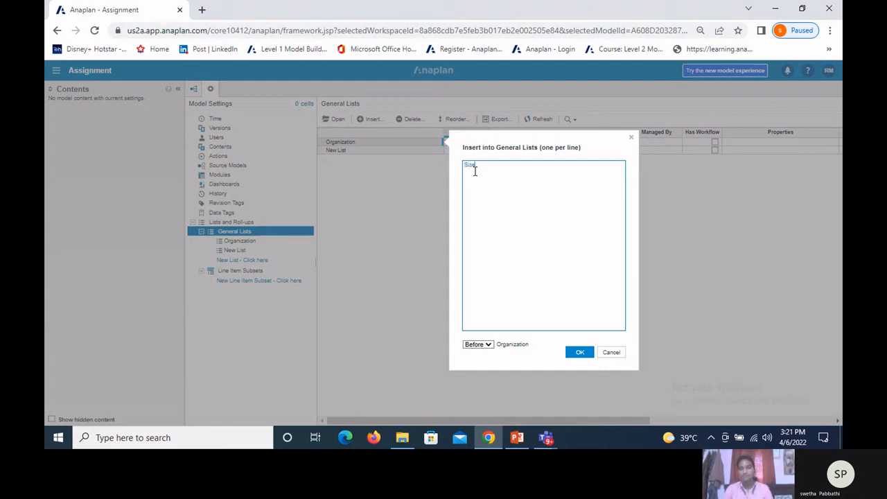
click(490, 345)
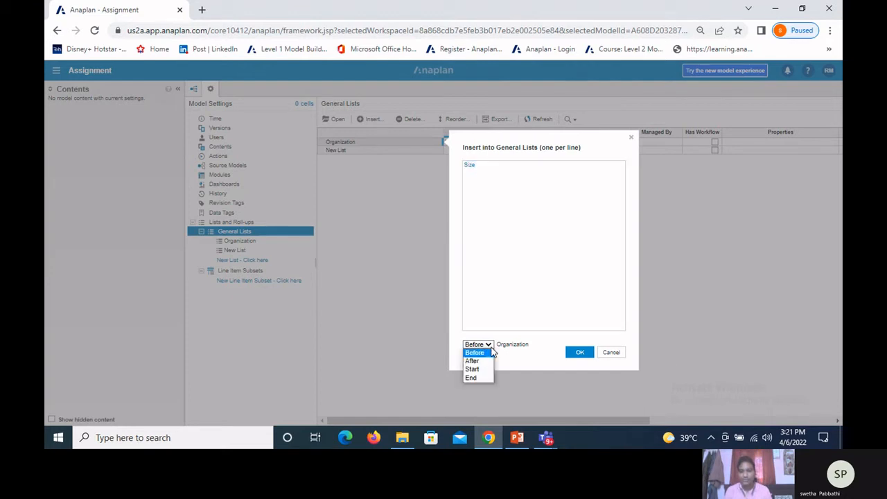
click(482, 379)
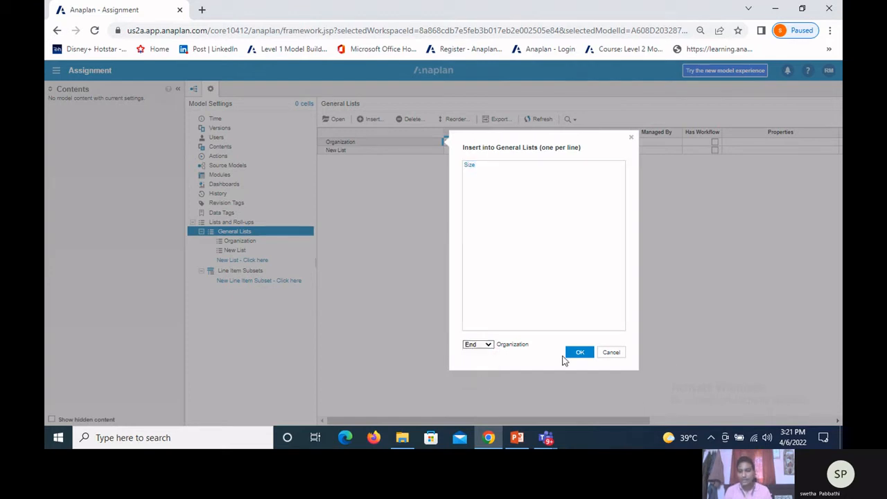
click(580, 353)
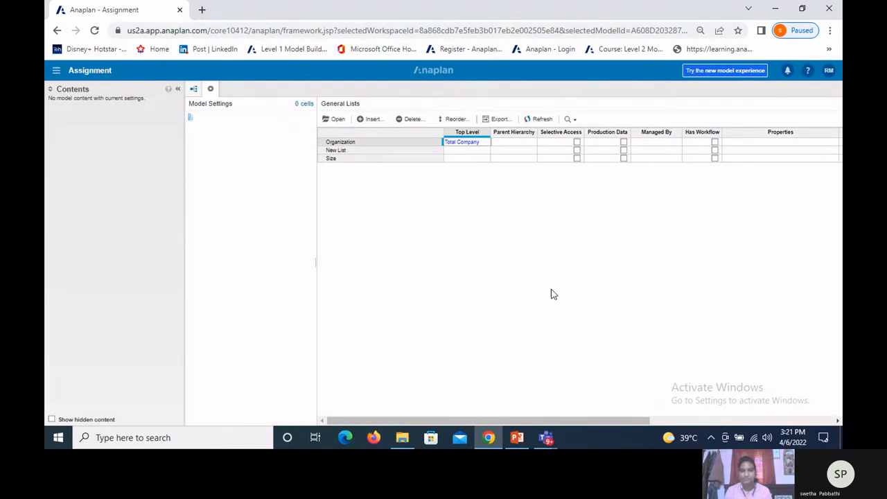
Step: Open the Size list and upload the Size file from the level 2 Activities > activities folder as its import source
click(336, 159)
click(335, 119)
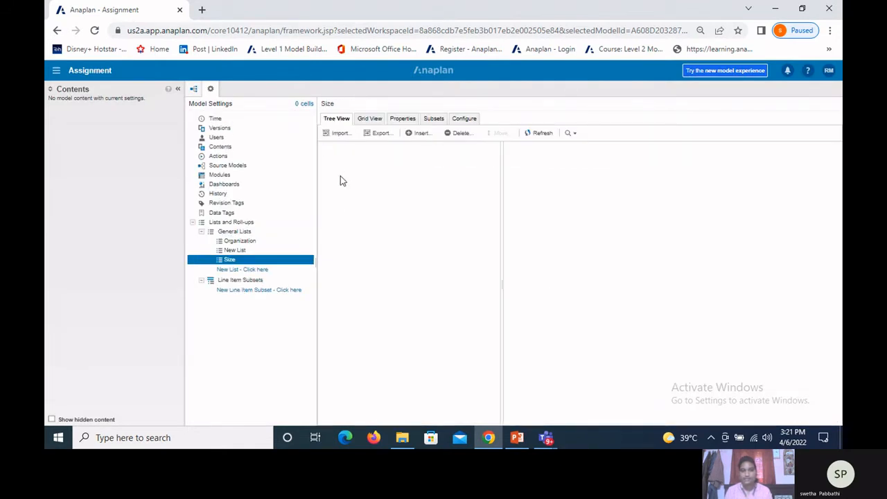
click(337, 138)
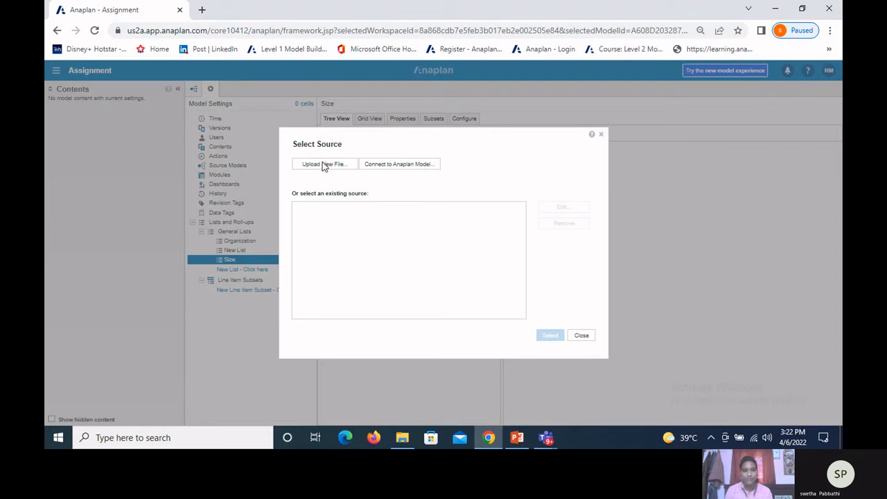
click(321, 165)
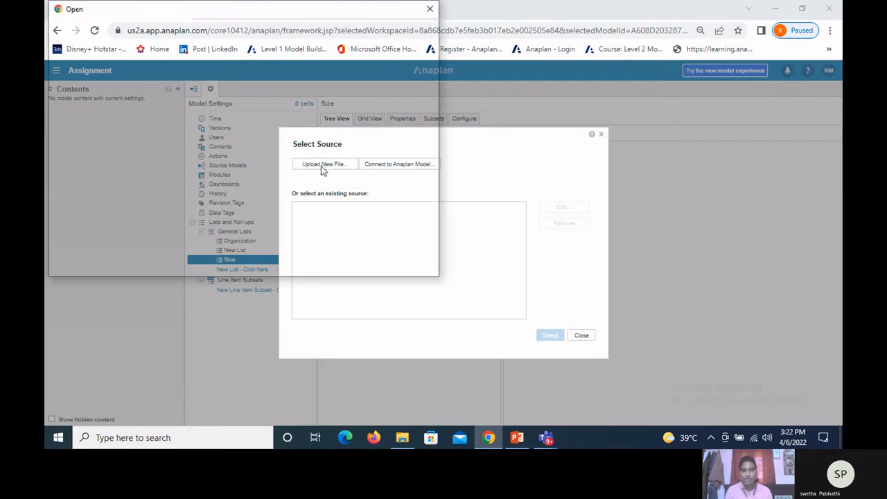
double_click(208, 171)
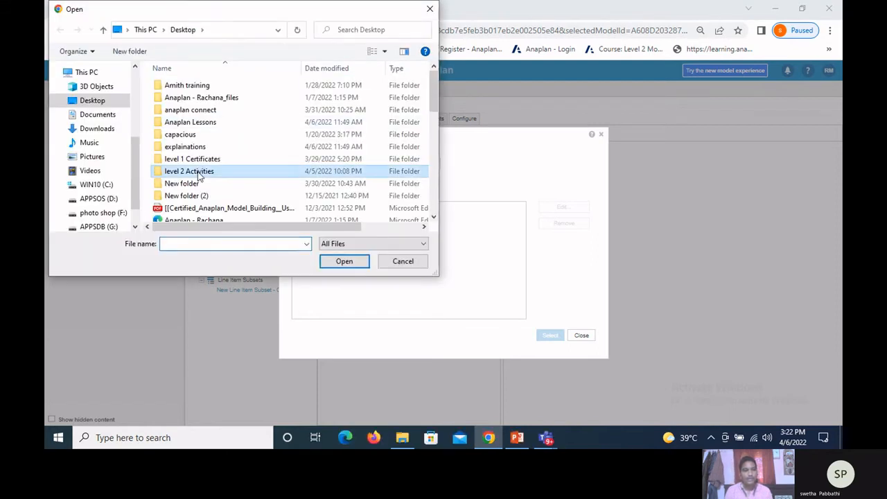
double_click(180, 85)
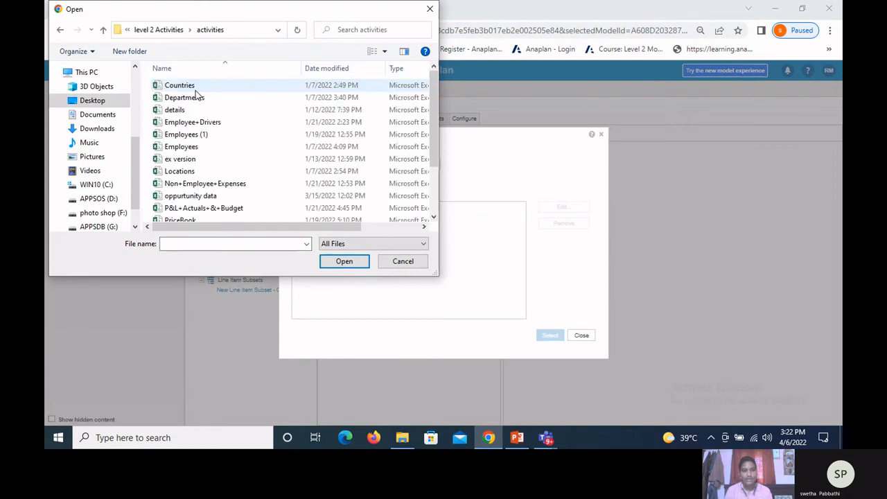
scroll(200, 110, down, 2)
click(191, 203)
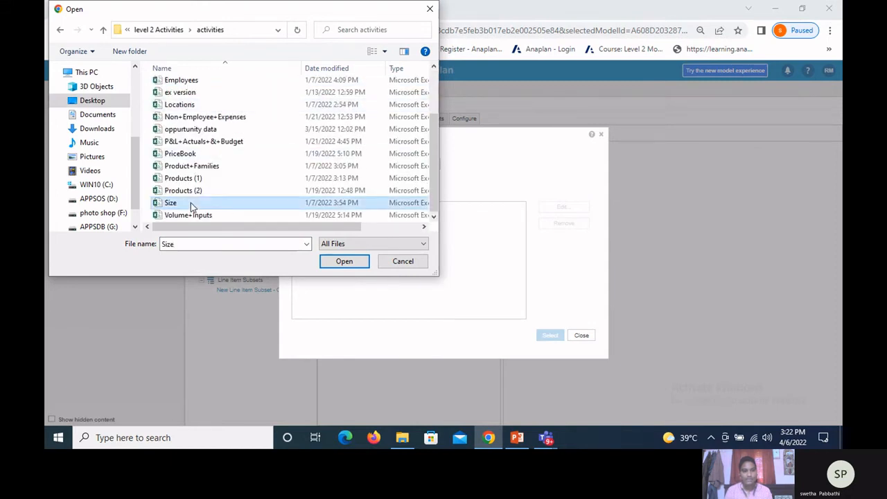
click(344, 261)
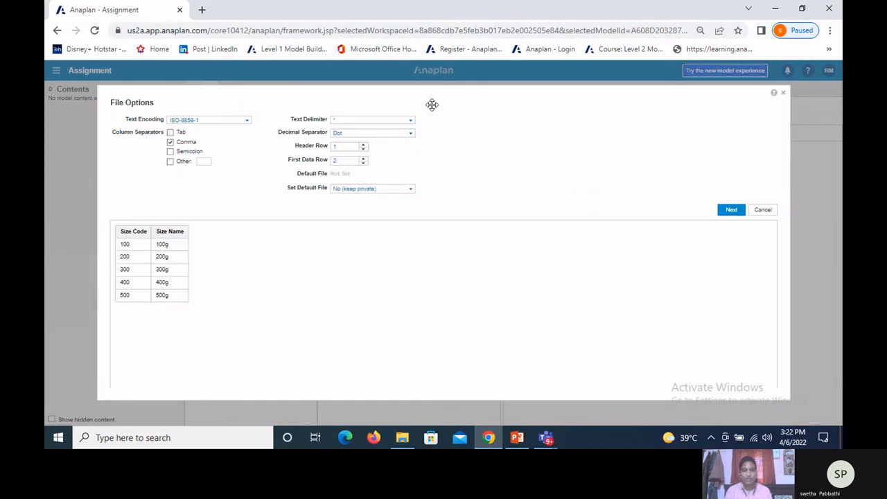
Step: Try the Tab and Semicolon column separators for the Size file, and restore the Comma separator
click(170, 142)
click(169, 132)
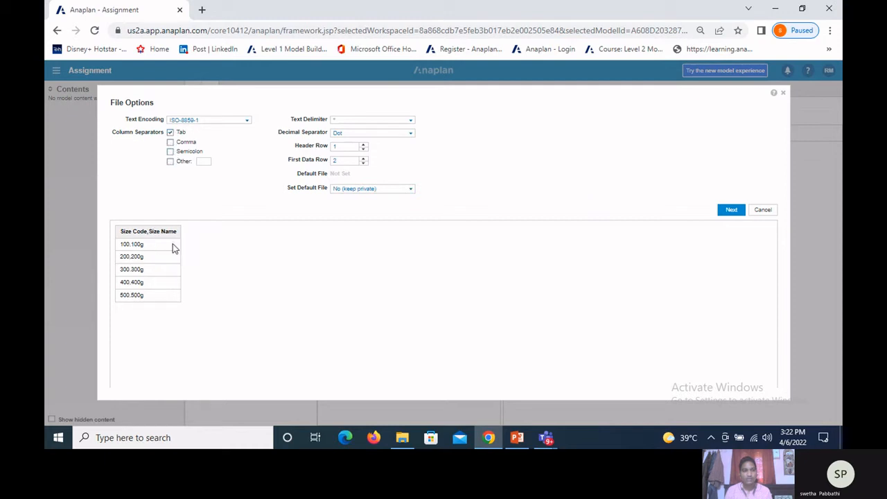
click(170, 151)
click(170, 141)
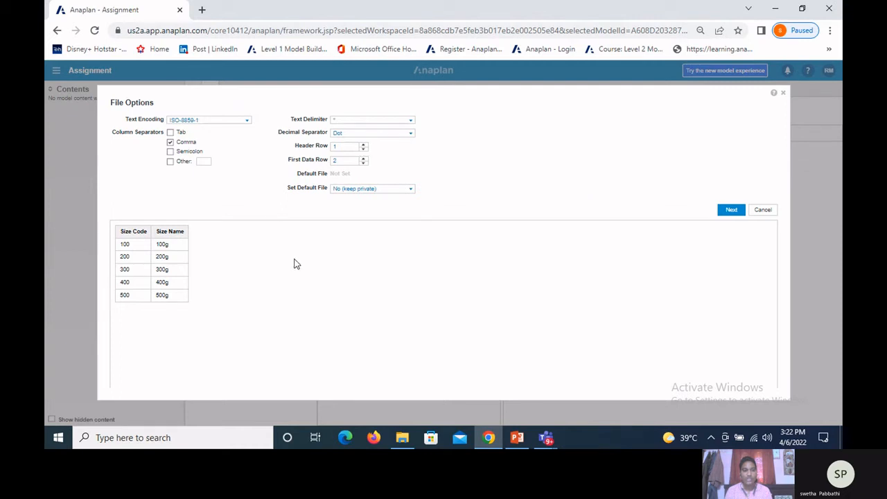
Step: Try header row 2 and first data row 4, and restore header row 1 and first data row 2
click(364, 147)
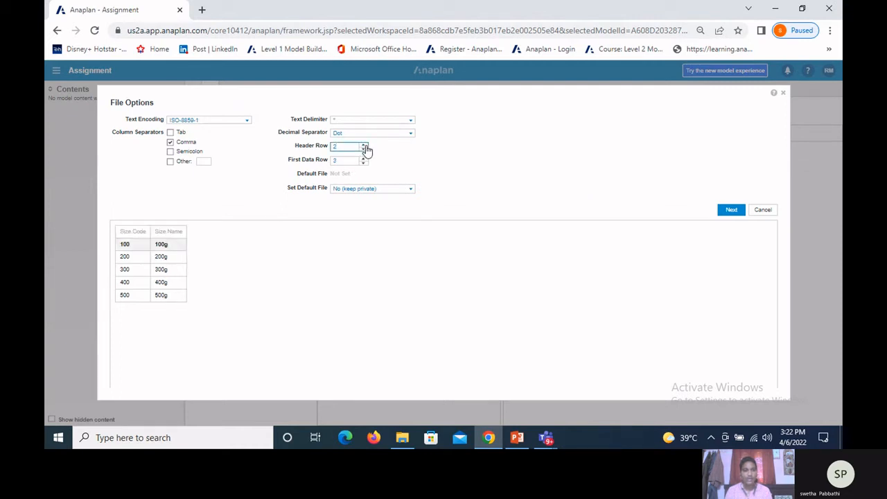
click(364, 150)
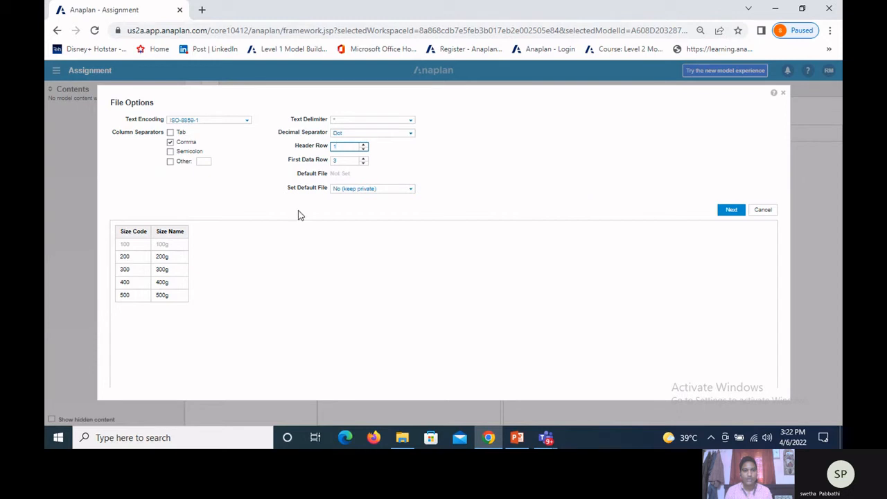
click(362, 161)
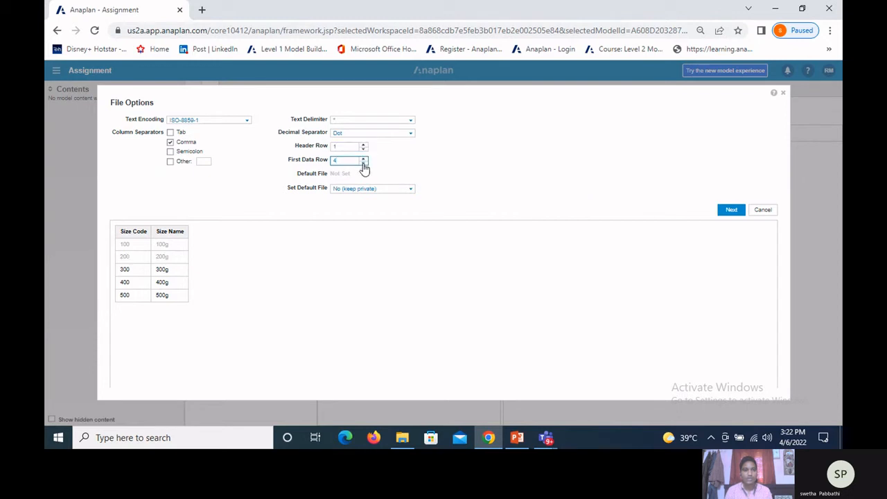
click(362, 164)
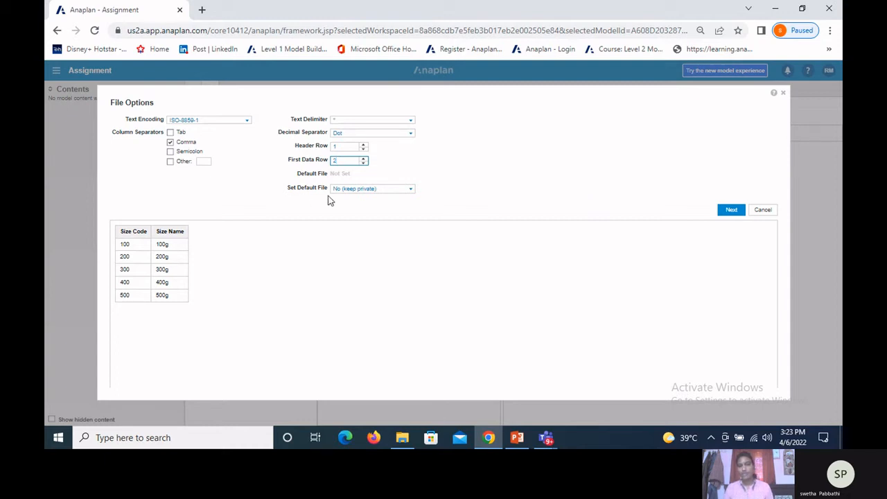
Step: Set the default file to Admins Only, accept it as the default import file, and continue to the mapping
click(410, 192)
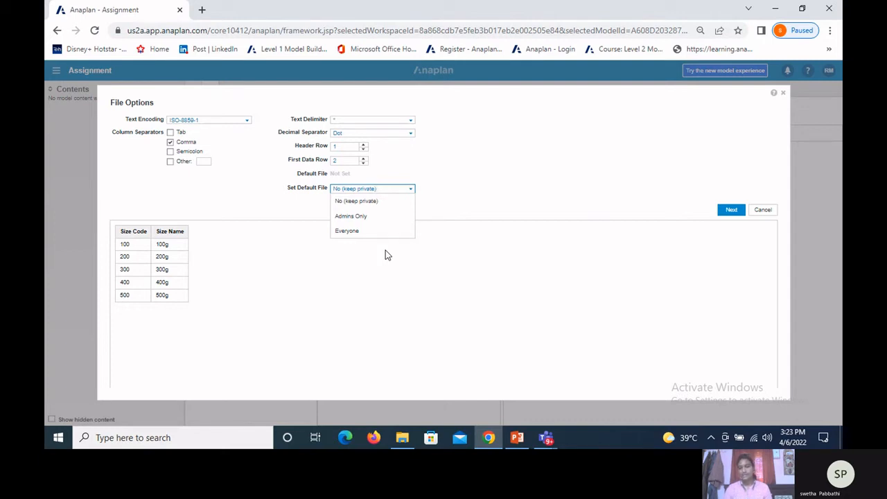
click(351, 219)
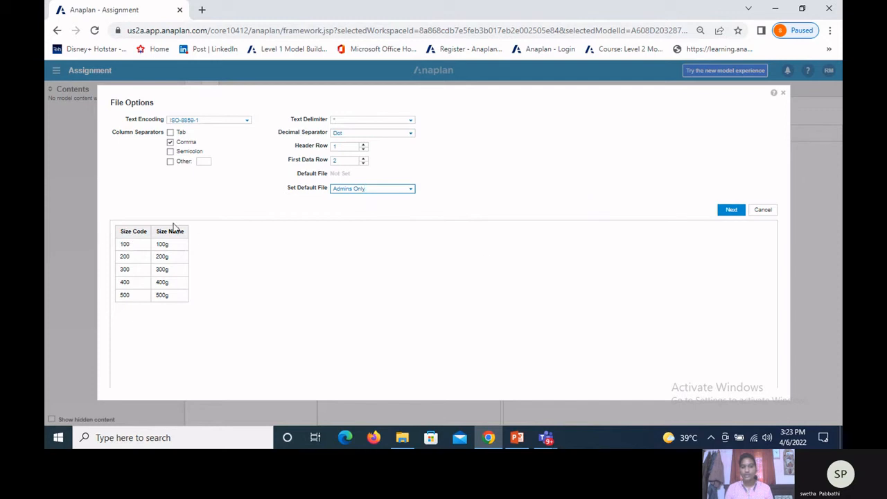
click(729, 210)
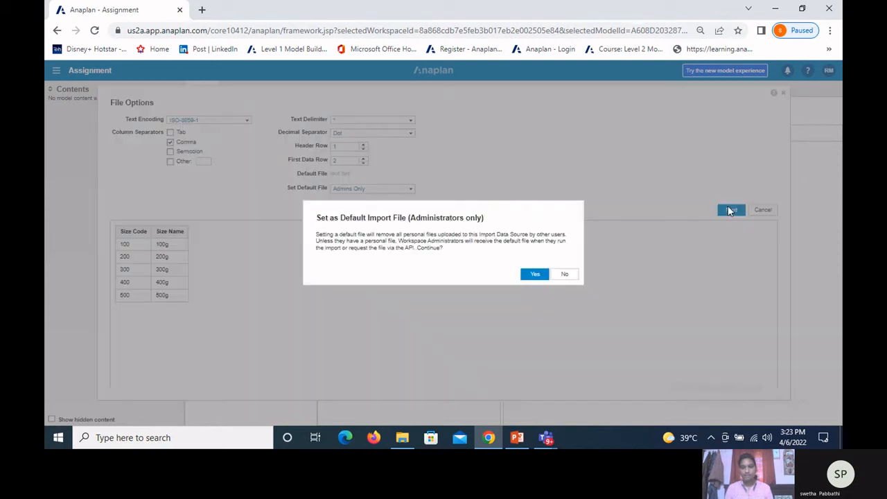
click(538, 275)
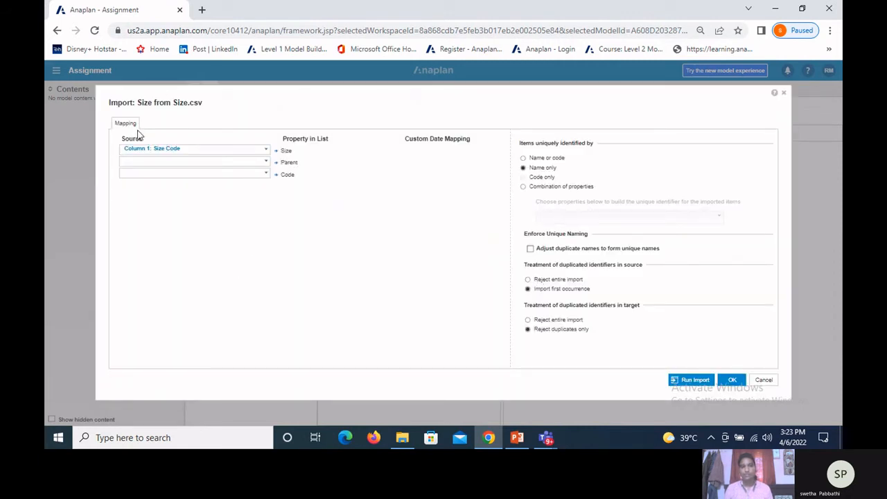
Step: Map Size Name to the Size property and Size Code to Code, run the import, and close the import results
click(266, 151)
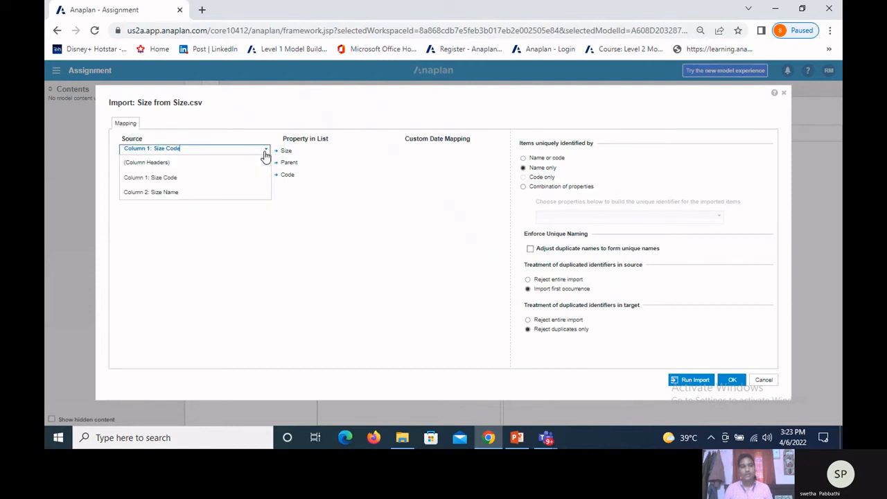
click(215, 192)
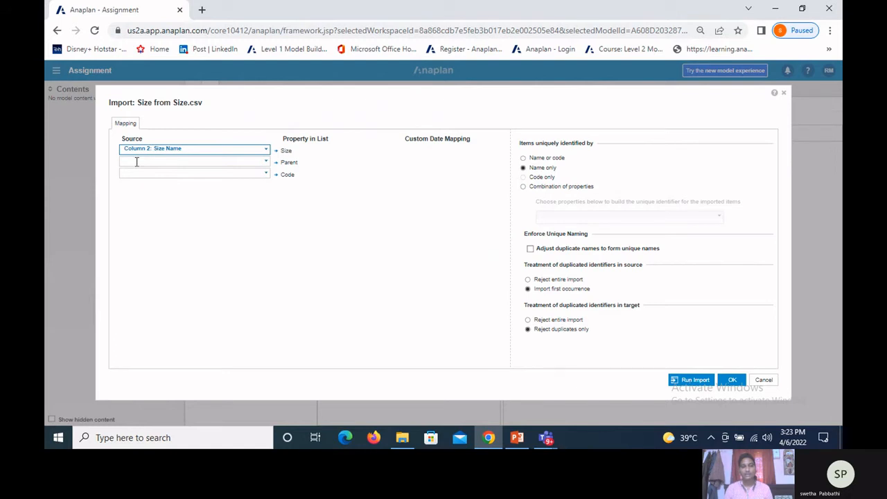
click(269, 175)
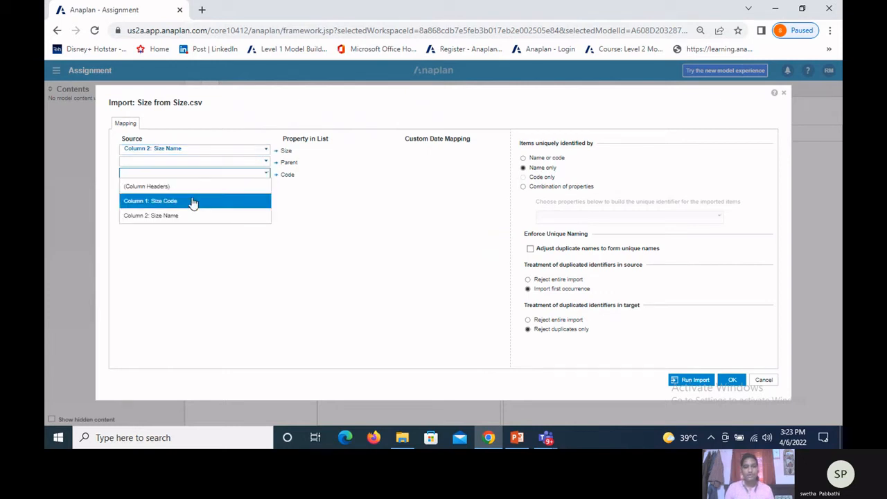
click(196, 201)
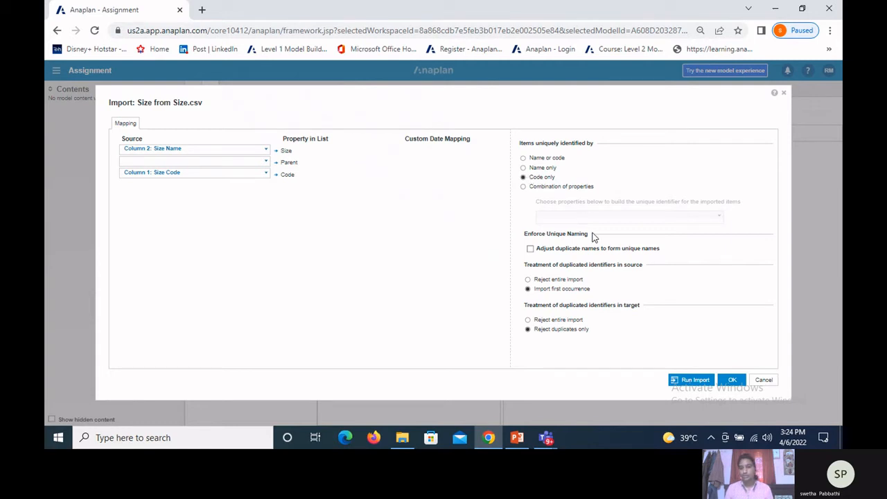
click(687, 382)
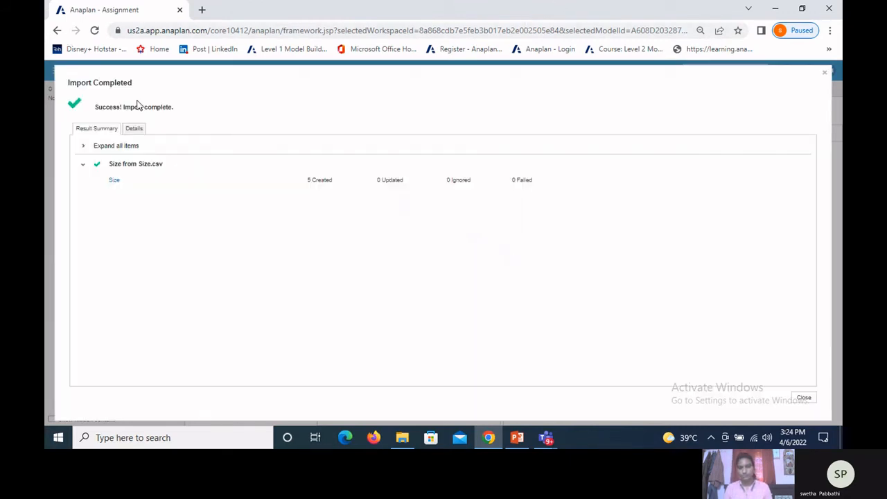
drag(306, 186, 331, 186)
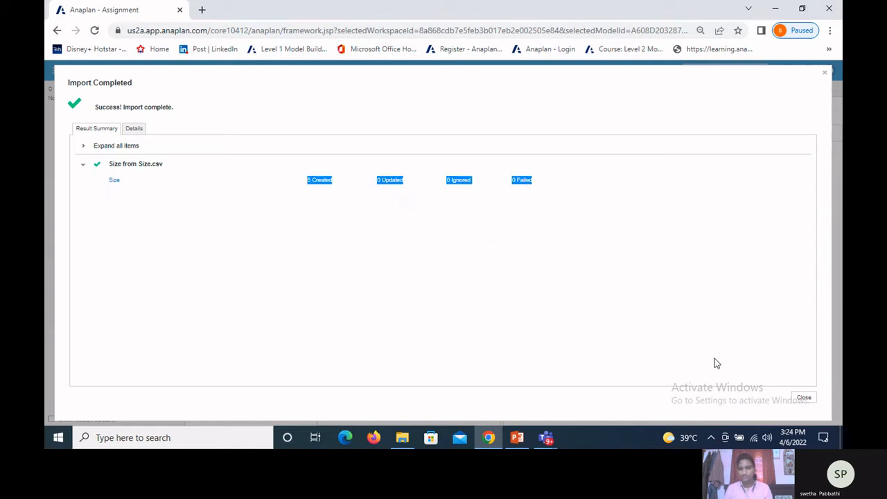
click(802, 402)
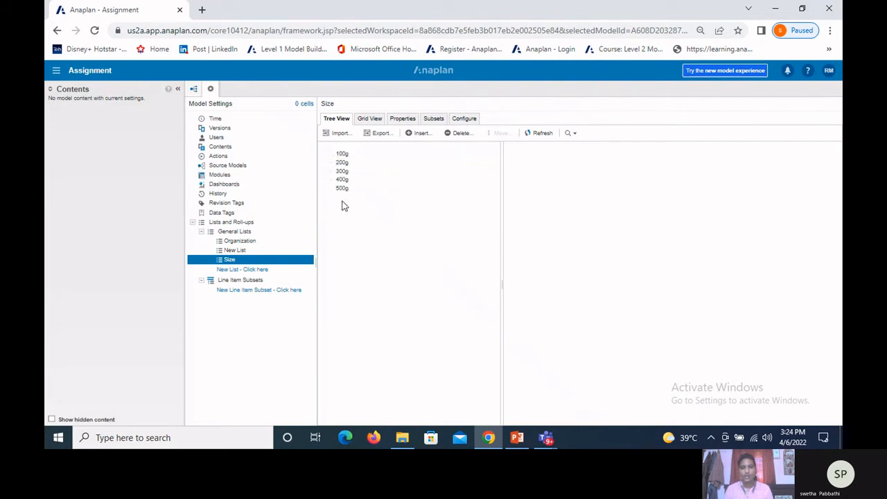
Step: Configure the Size list with All Sizes as its top level item and apply the change
click(345, 162)
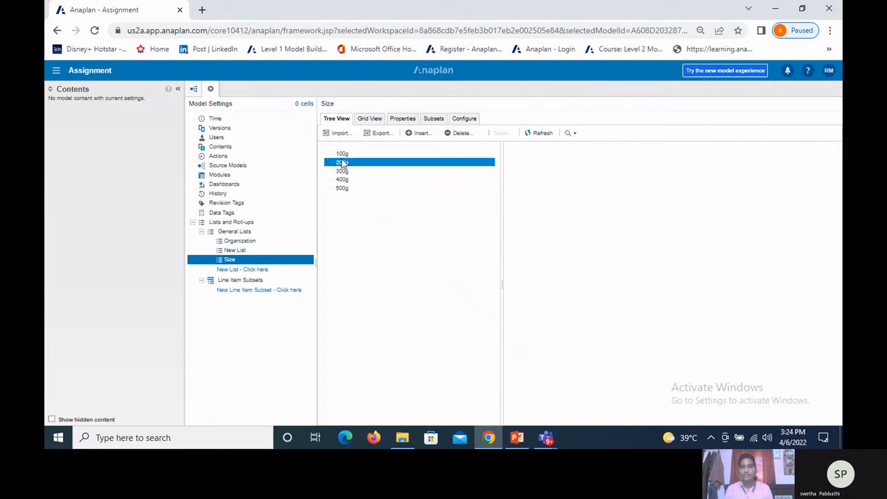
click(464, 119)
click(426, 141)
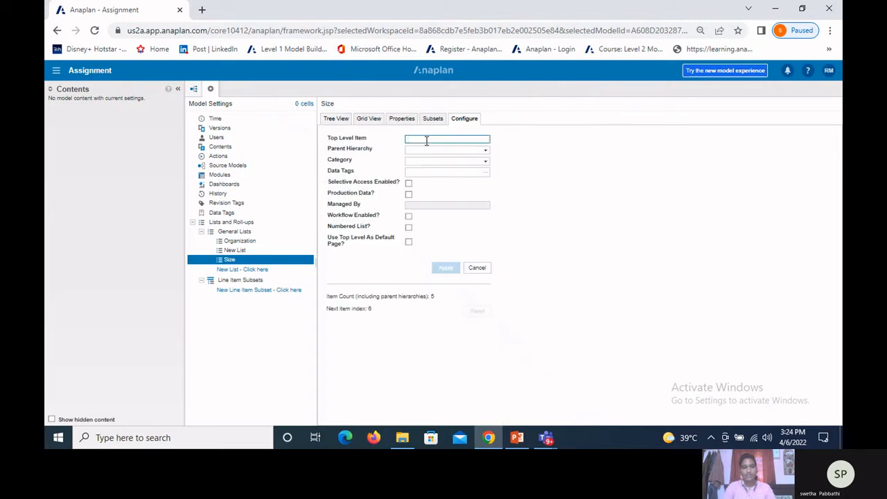
text(All Sizes)
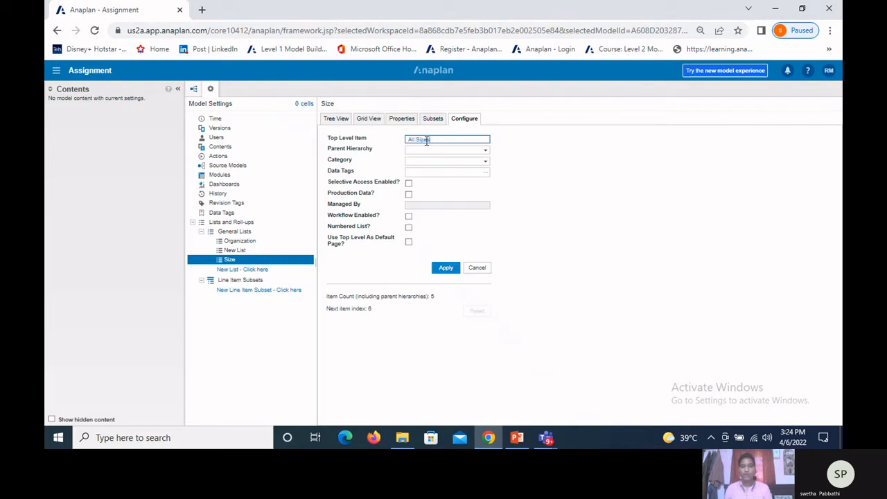
click(445, 269)
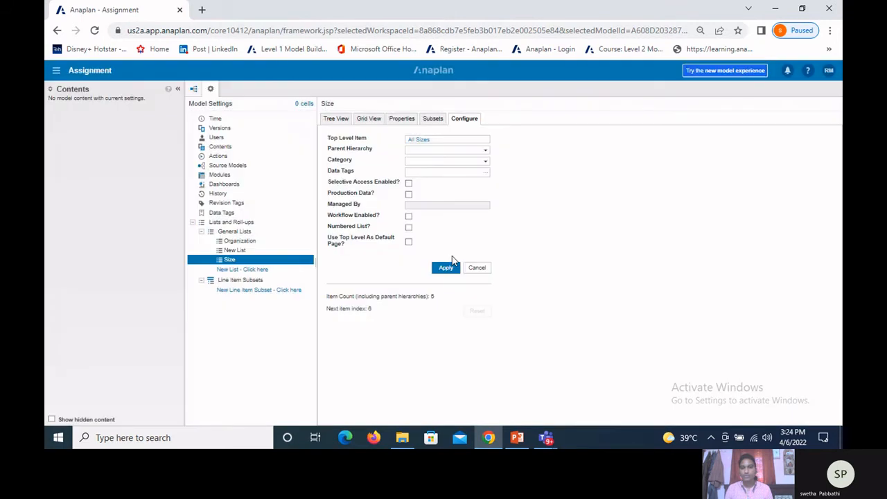
Step: Examine how the Size items roll up to All Sizes in the tree view and in the grid view
click(330, 122)
click(336, 155)
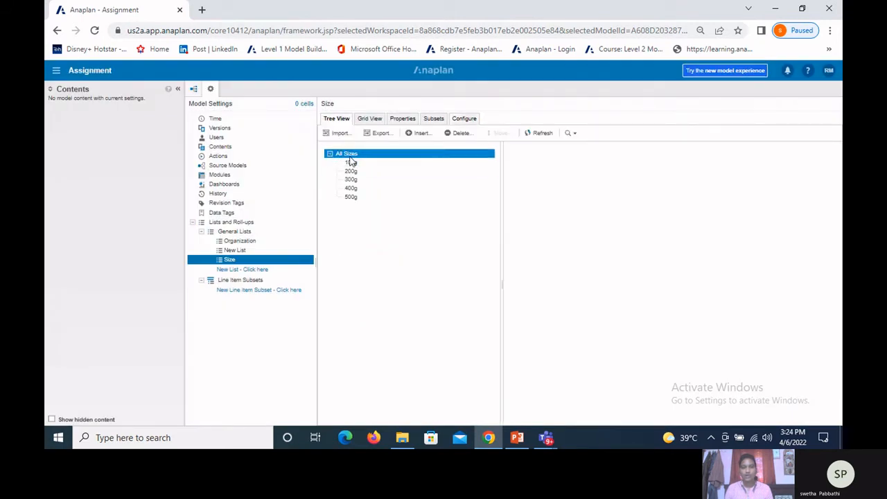
click(351, 163)
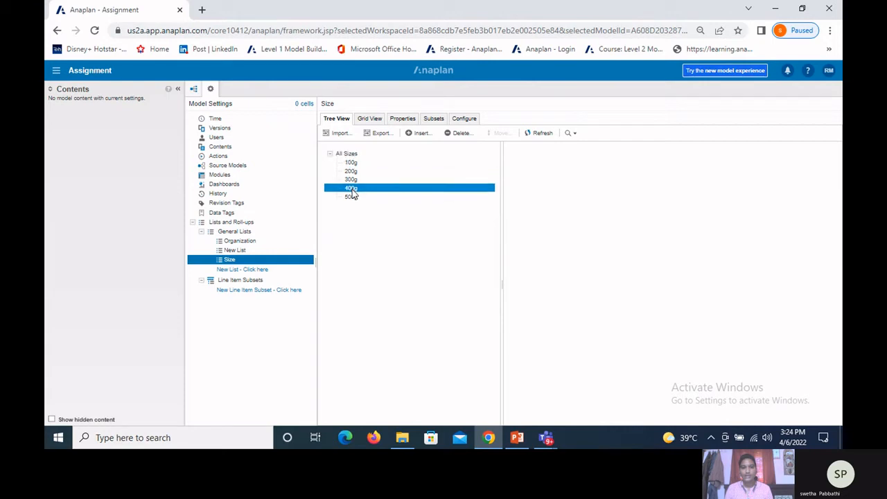
click(330, 154)
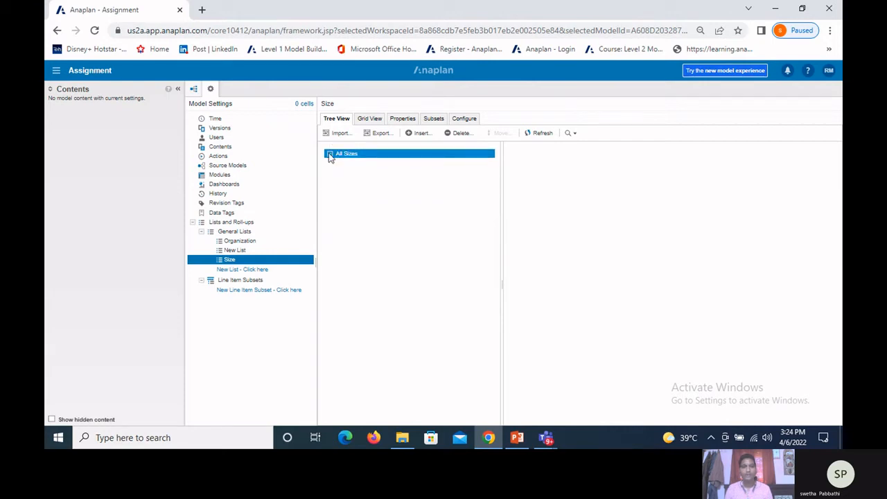
click(368, 121)
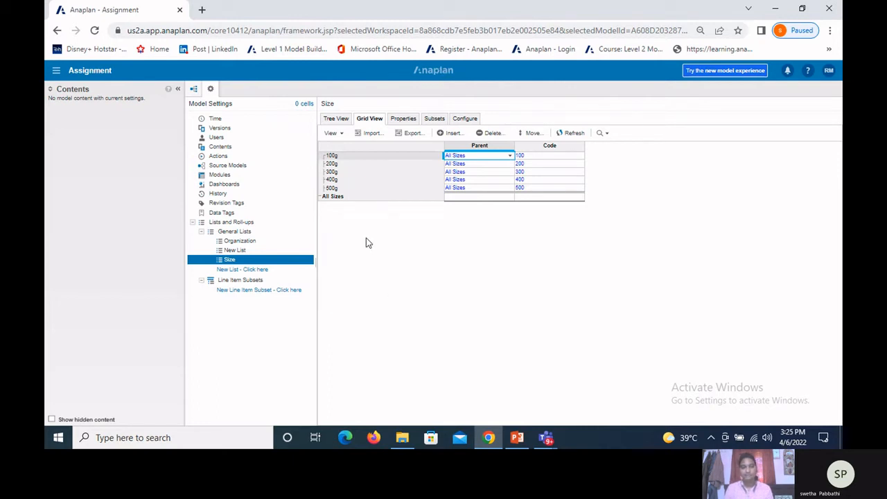
Step: Review the Types of Lists slide in PowerPoint, then return to the General Lists overview in Anaplan
click(251, 233)
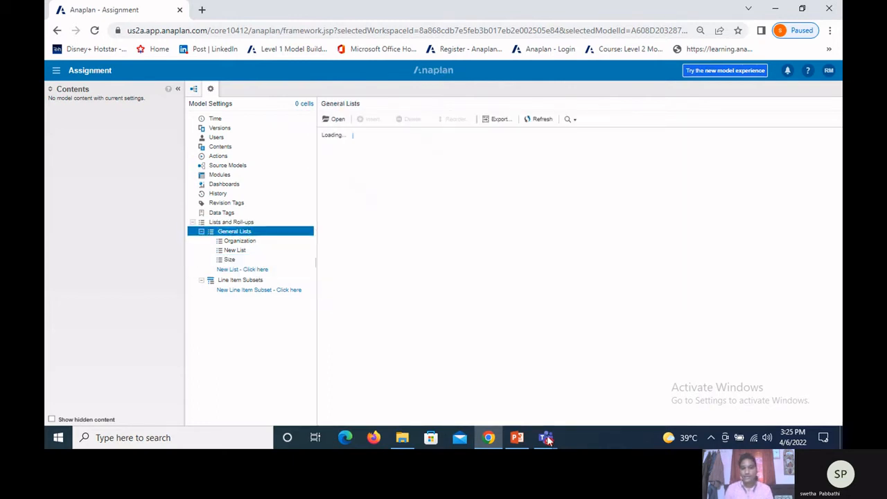
click(507, 434)
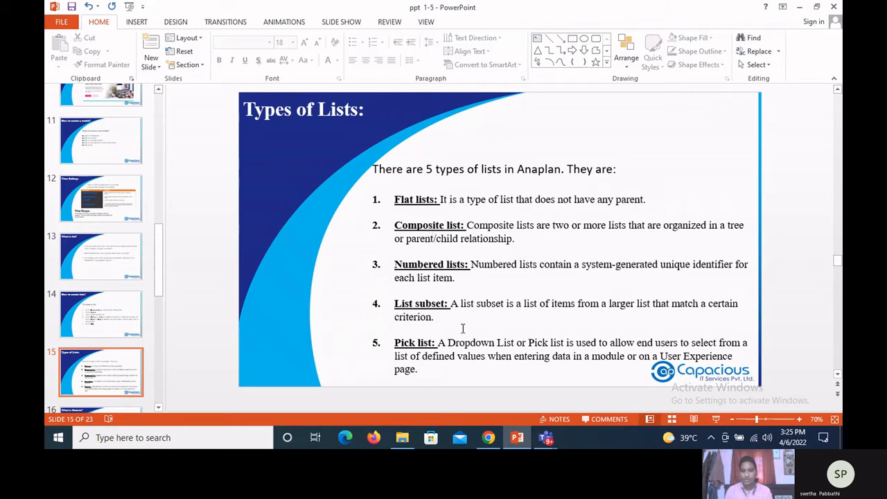
click(488, 438)
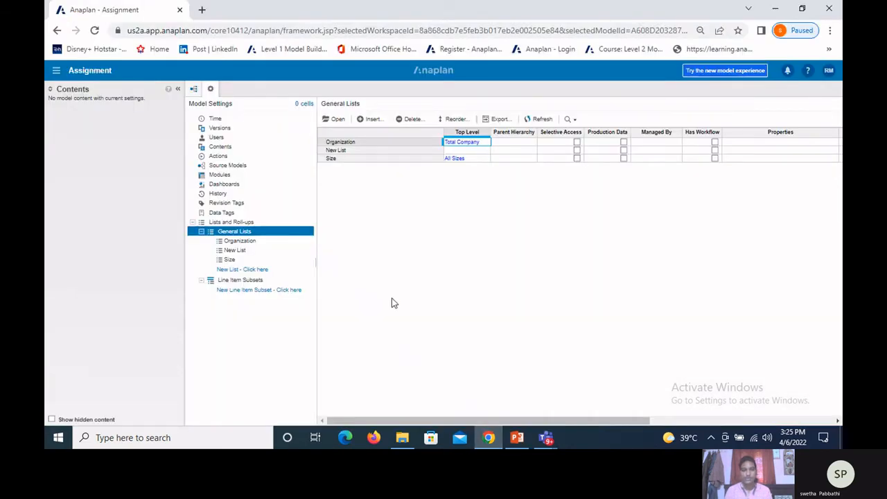
click(334, 119)
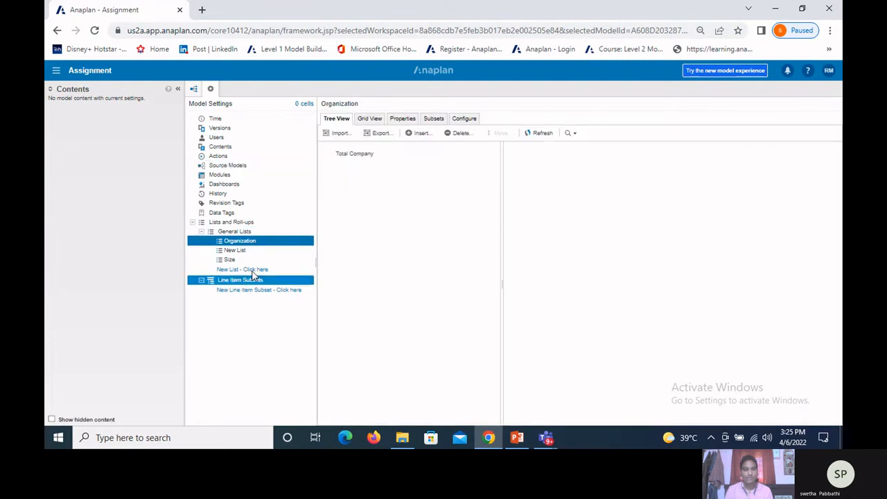
click(243, 231)
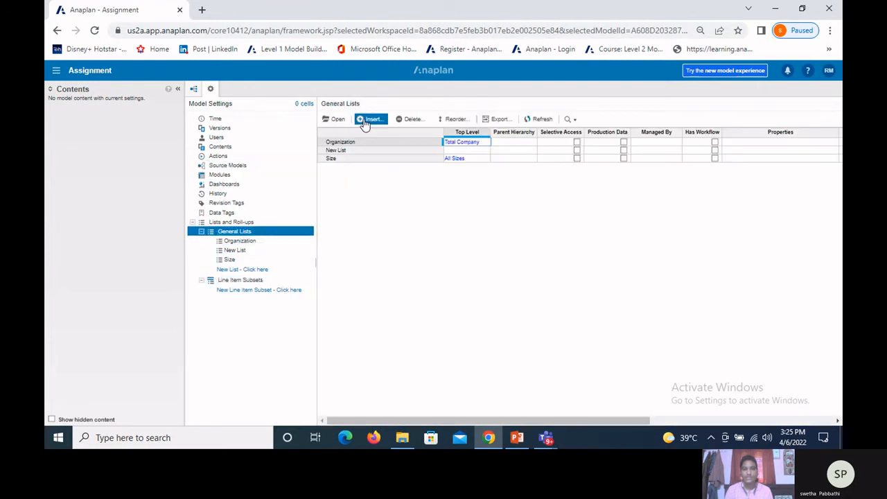
Step: Insert two new lists, G1 Region and G2 Country, at the end of the General Lists
click(367, 120)
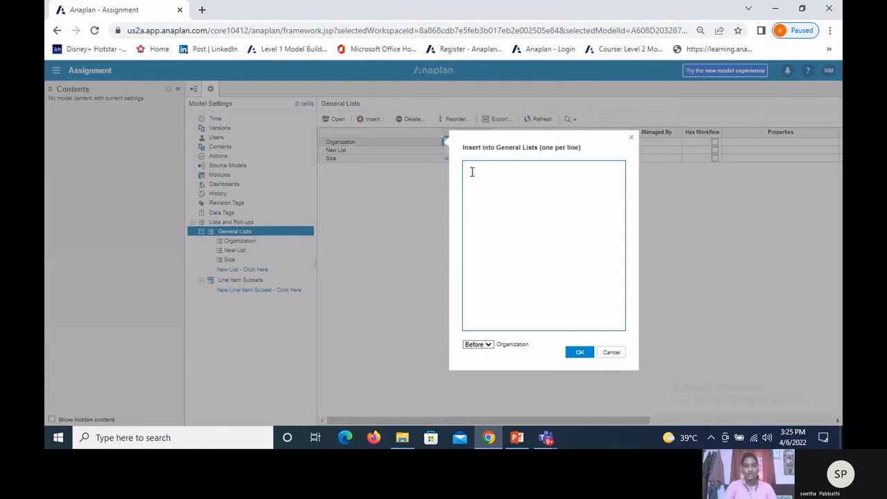
text(G1)
text( Count)
key(BackSpace)
key(BackSpace)
key(BackSpace)
key(BackSpace)
key(BackSpace)
key(BackSpace)
text(Region )
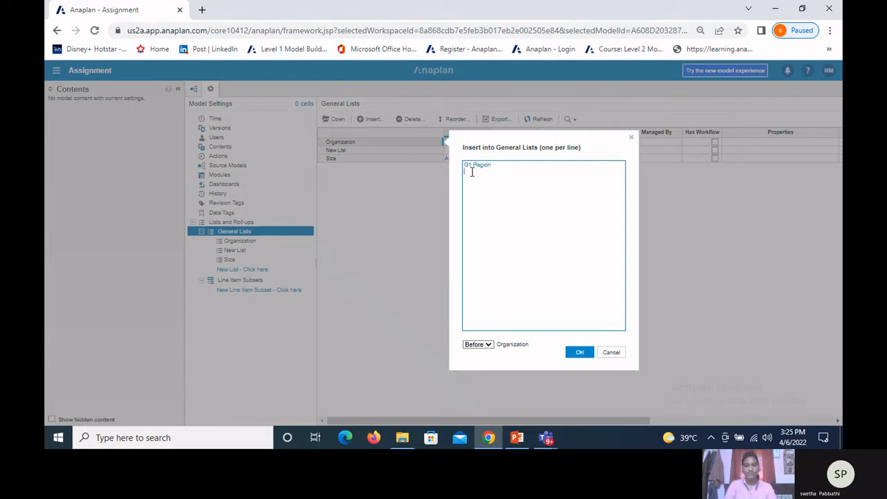
text(G2 Country)
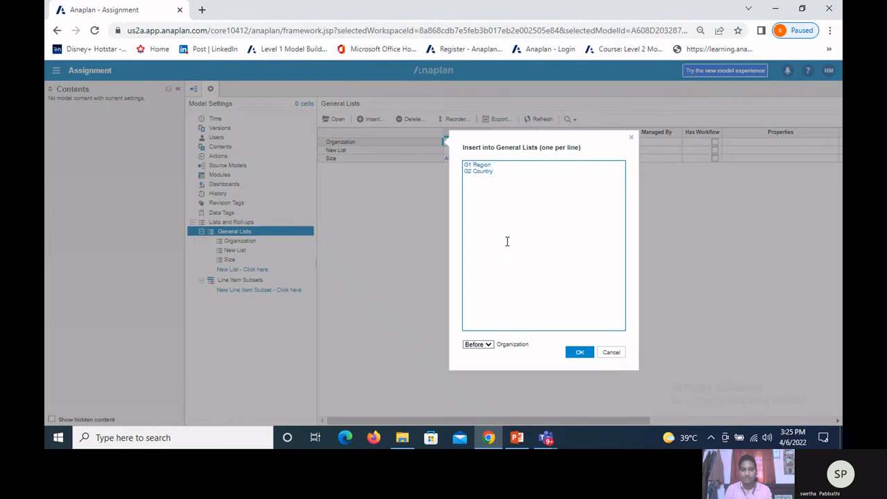
click(478, 344)
click(486, 374)
click(583, 355)
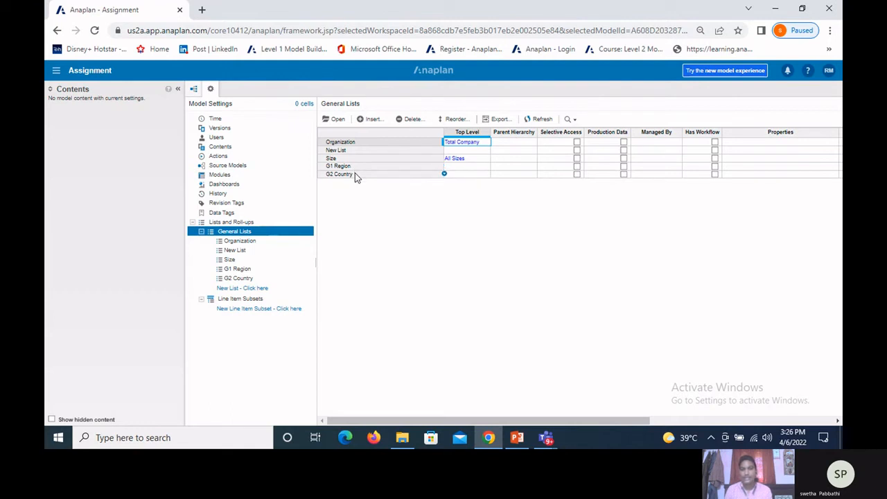
Step: Assign a parent hierarchy to the G2 Country list in the General Lists overview
click(502, 175)
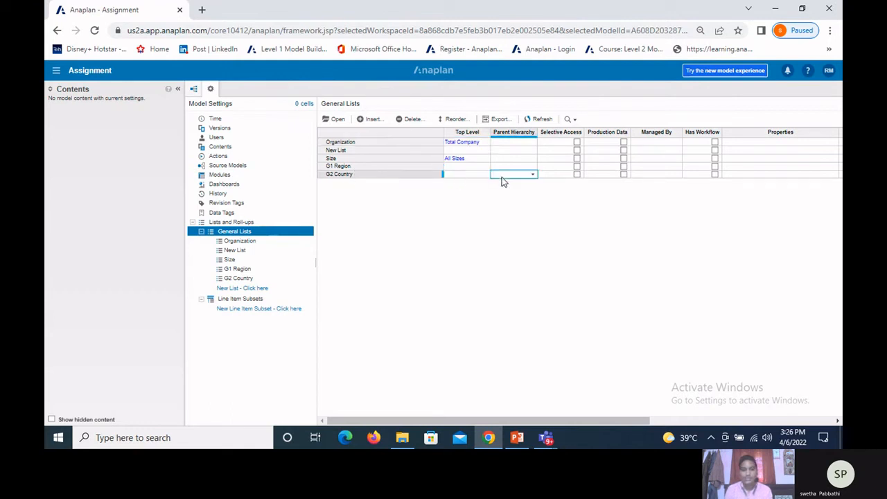
click(532, 177)
click(526, 231)
Step: Open the G1 Region list and insert the items Americas, Europe and Asia Pacific
click(331, 168)
click(335, 119)
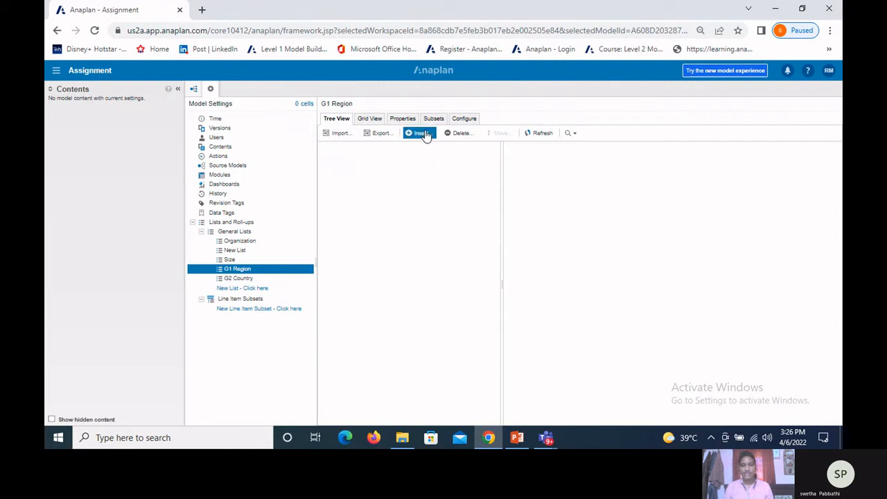
click(423, 133)
text(Americas)
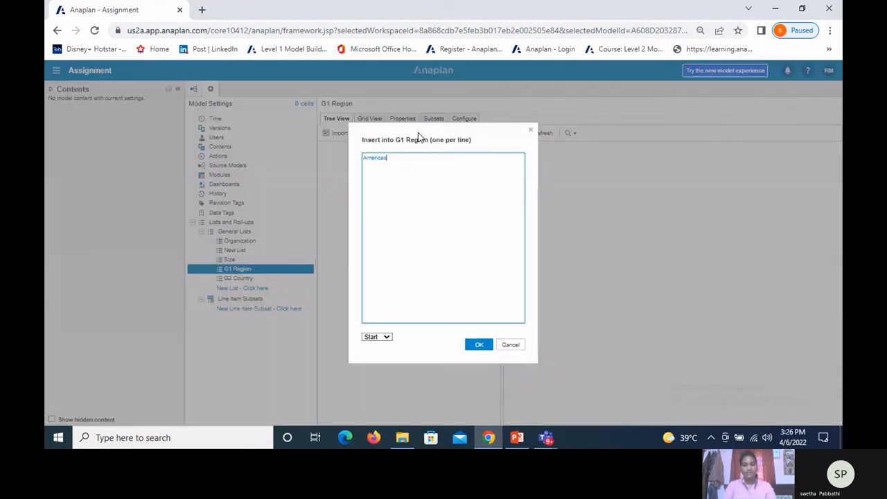
text(EUropeA)
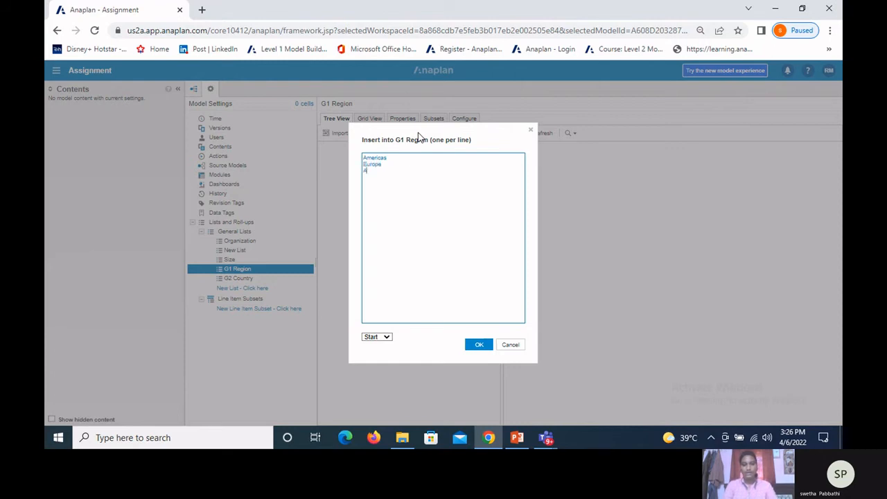
text(sia Pacific)
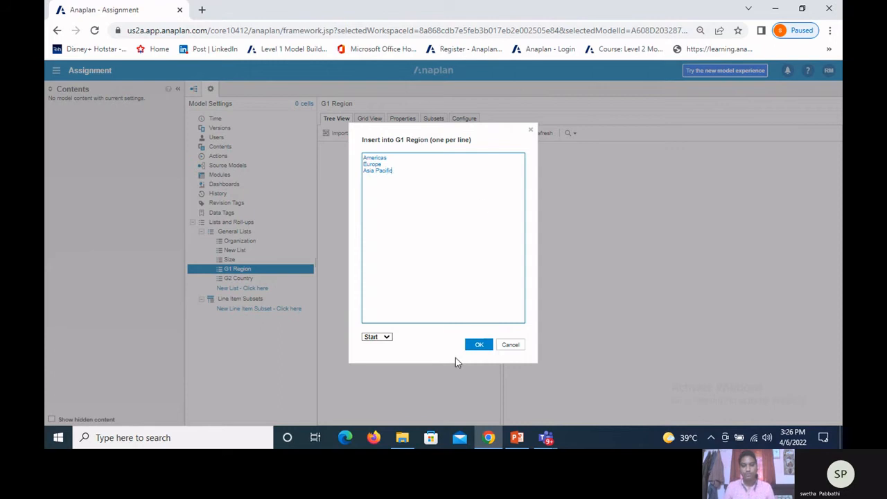
click(481, 345)
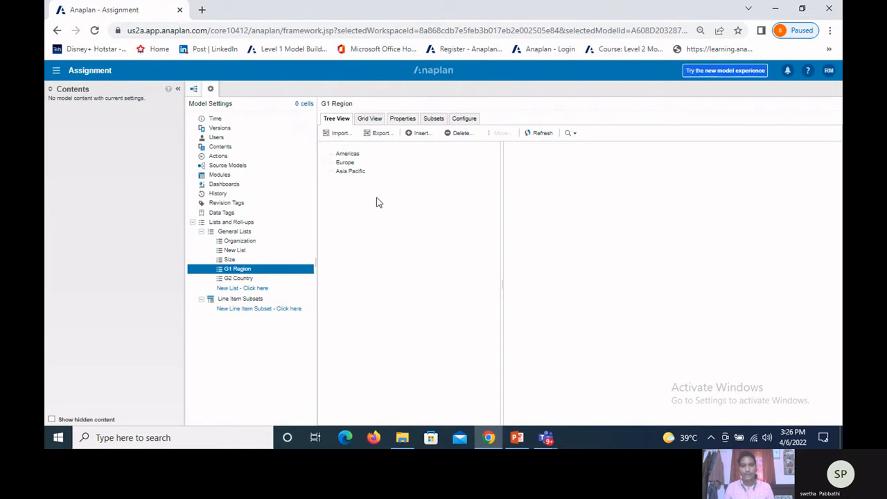
Step: Set the code of Americas to AMER and of Europe to EME in the G1 Region list's grid view
click(352, 171)
click(351, 153)
click(351, 172)
click(363, 122)
click(526, 159)
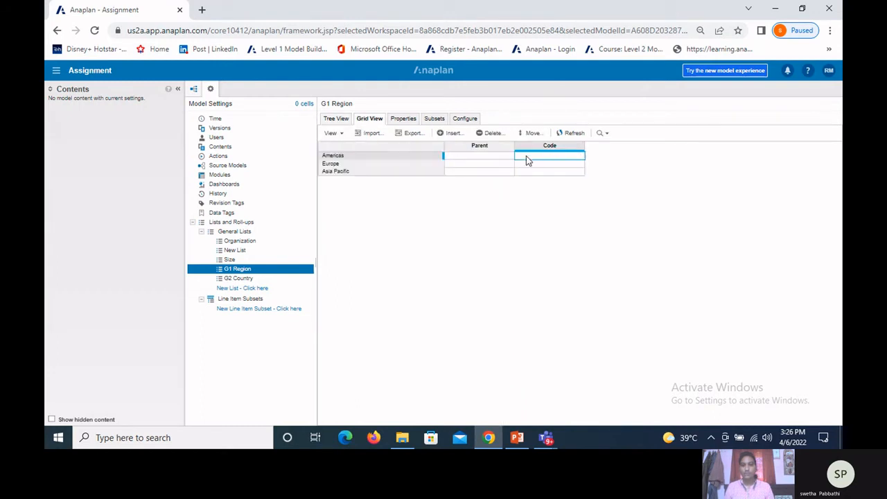
text(A)
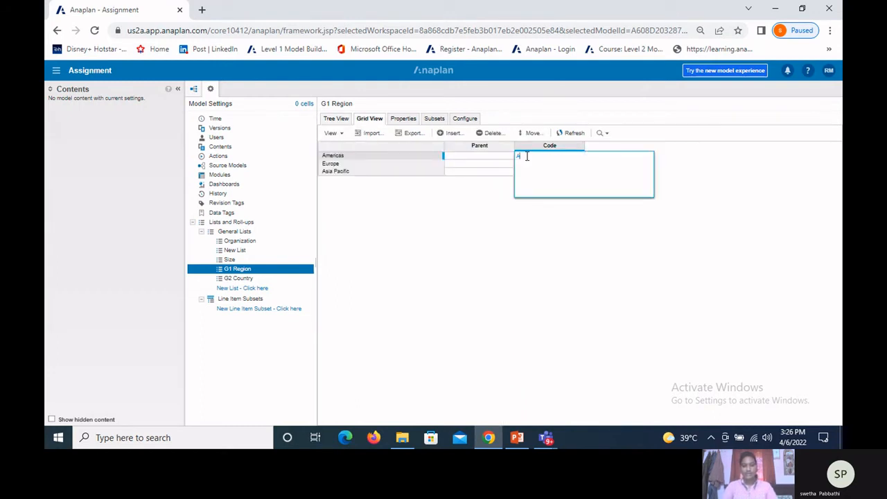
text(MER)
key(Return)
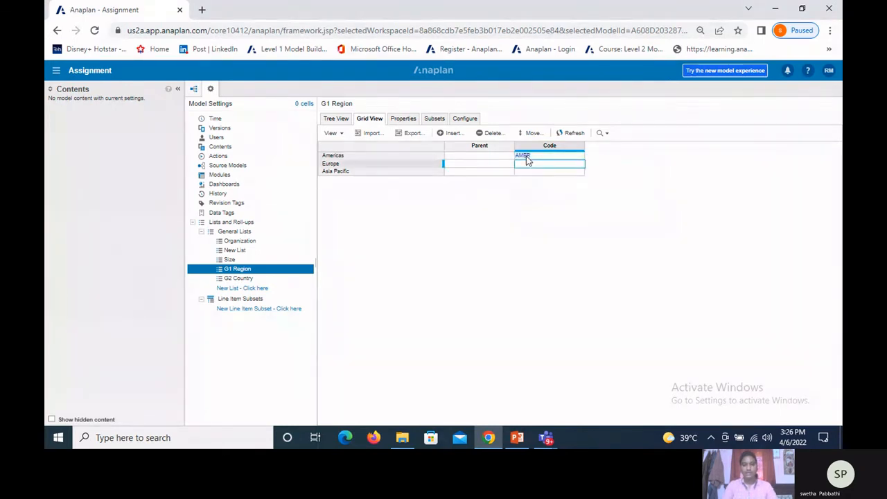
text(EMEA)
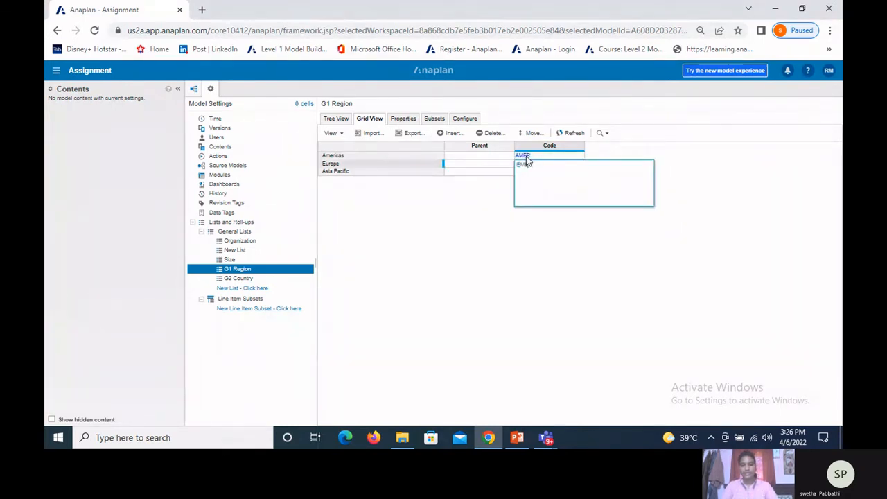
key(Return)
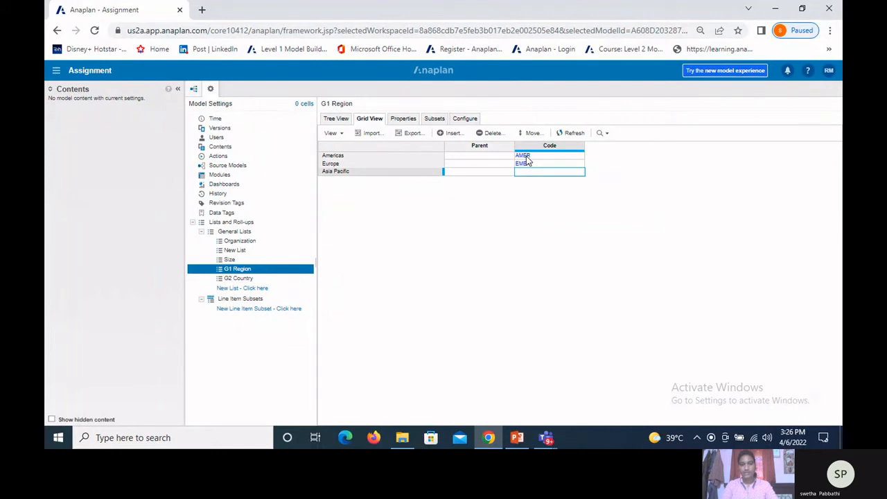
Step: Set the code of Asia Pacific to APAC in the G1 Region list's grid view
text(APAC)
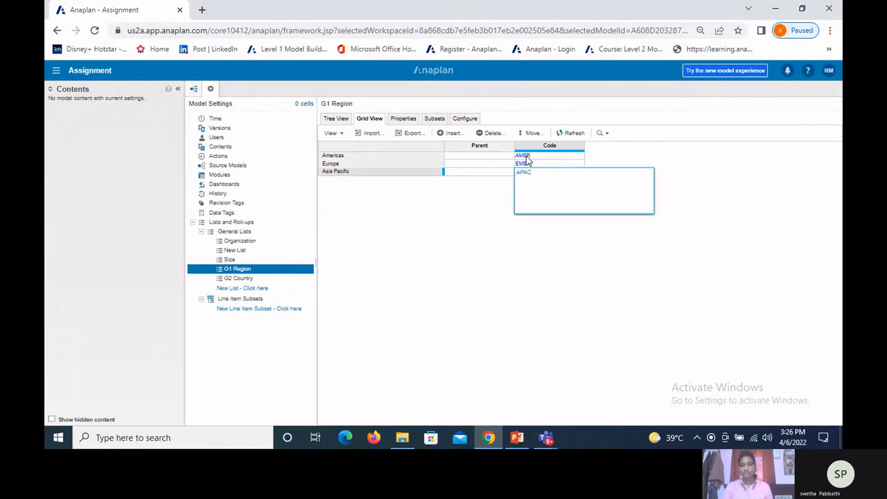
key(Return)
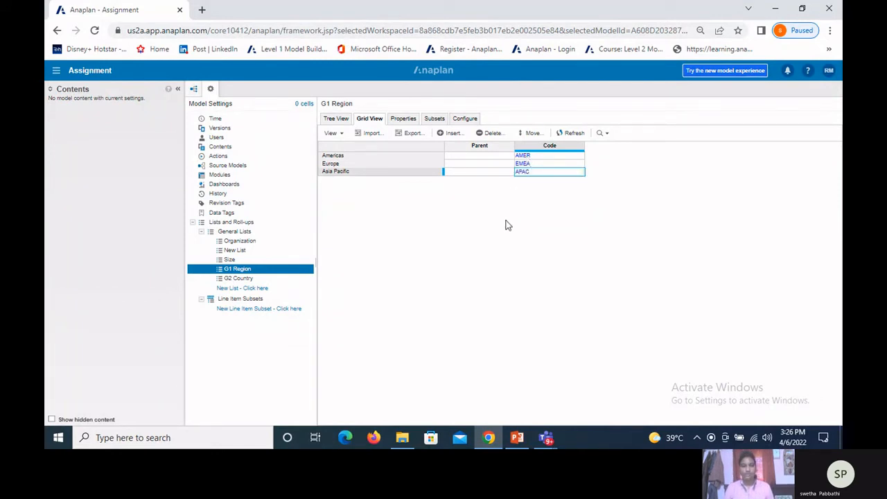
click(464, 119)
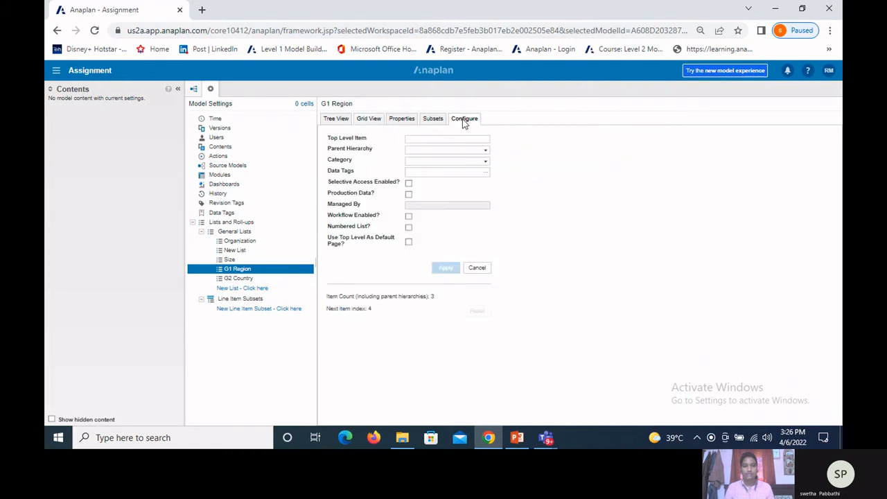
click(486, 152)
click(463, 206)
click(447, 267)
click(333, 125)
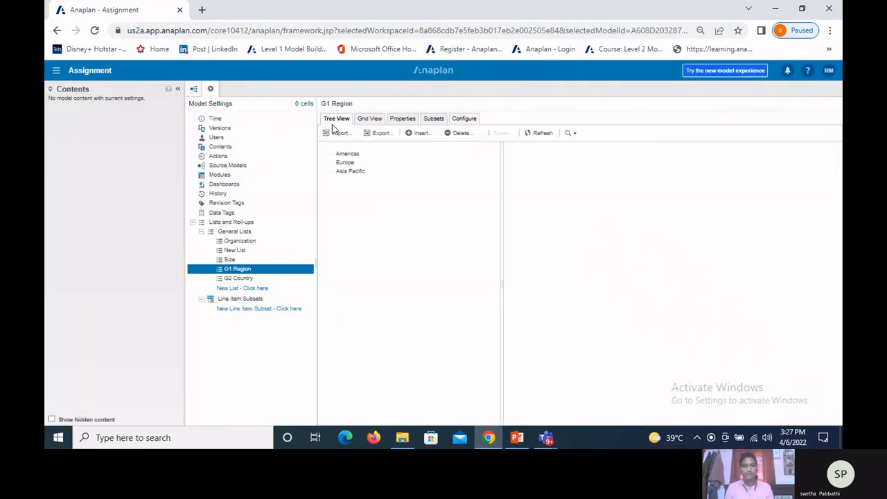
click(461, 119)
click(487, 154)
click(542, 173)
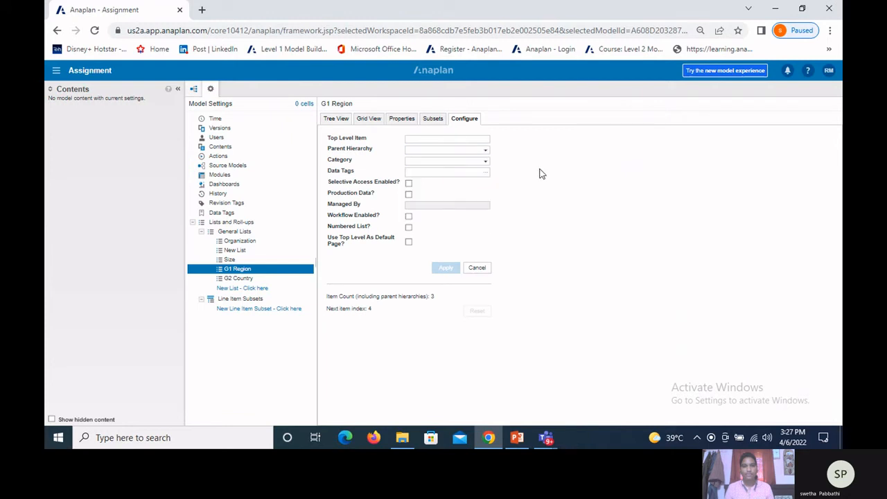
click(238, 278)
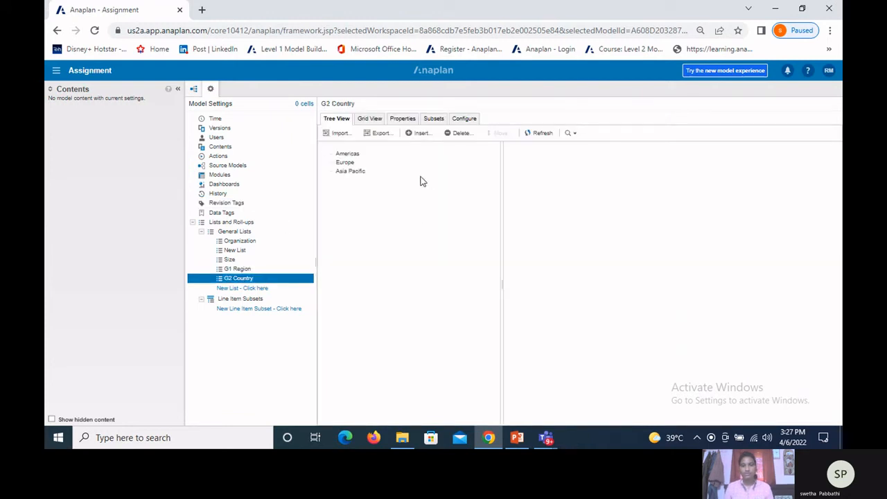
Step: Set the G1 Region list's top level item to ALL REGIONS in its configuration and apply the change
click(235, 269)
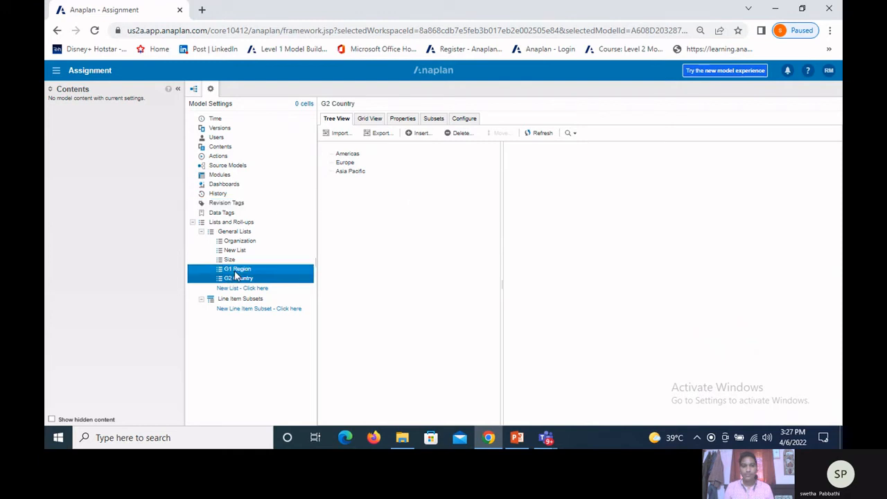
click(463, 119)
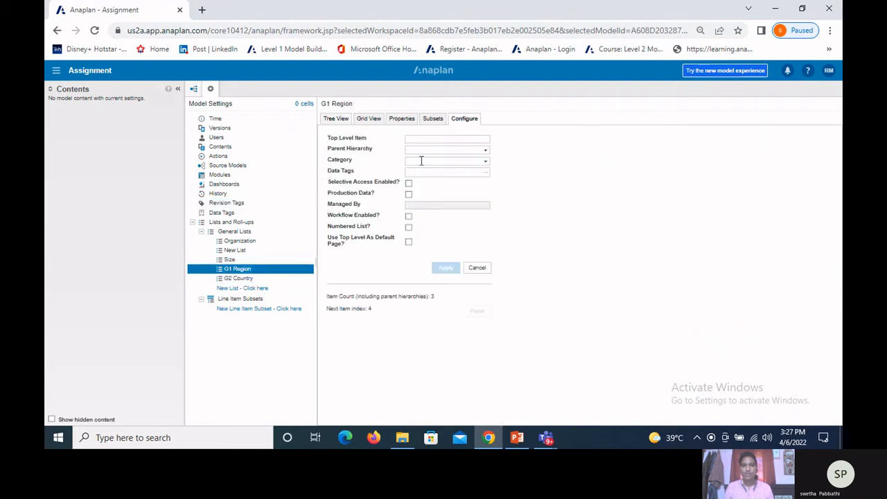
click(420, 140)
text(ALL)
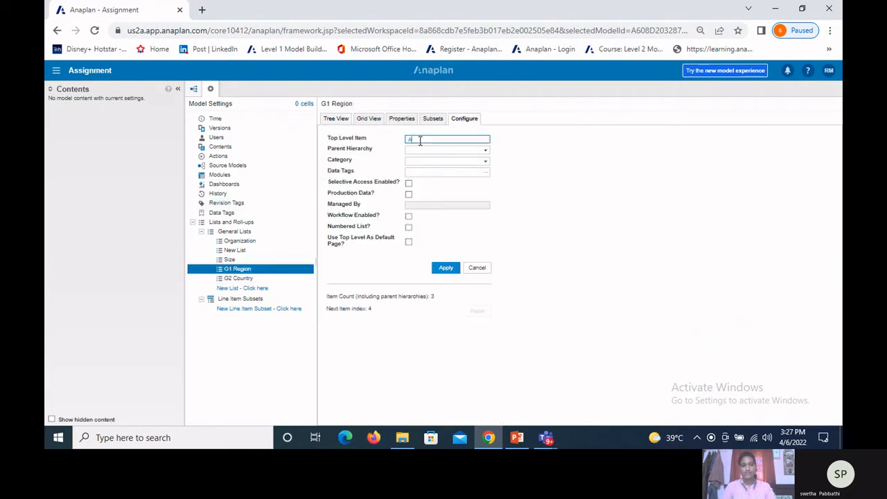
text( REGIONS)
click(448, 270)
click(448, 271)
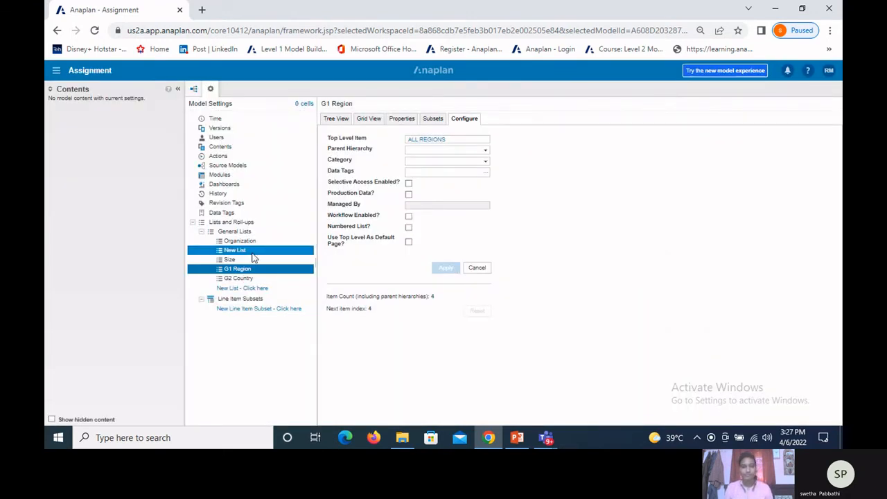
Step: Examine the G1 Region list in tree view, collapsing and expanding ALL REGIONS
click(336, 124)
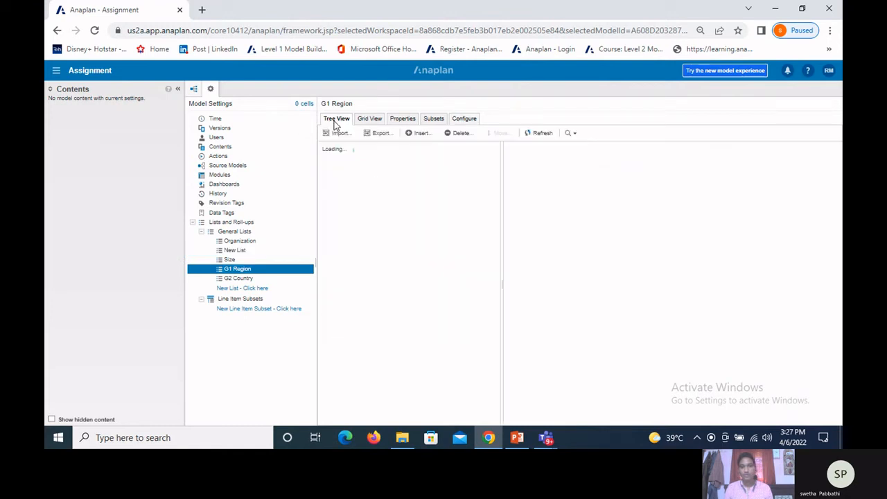
click(336, 162)
click(330, 155)
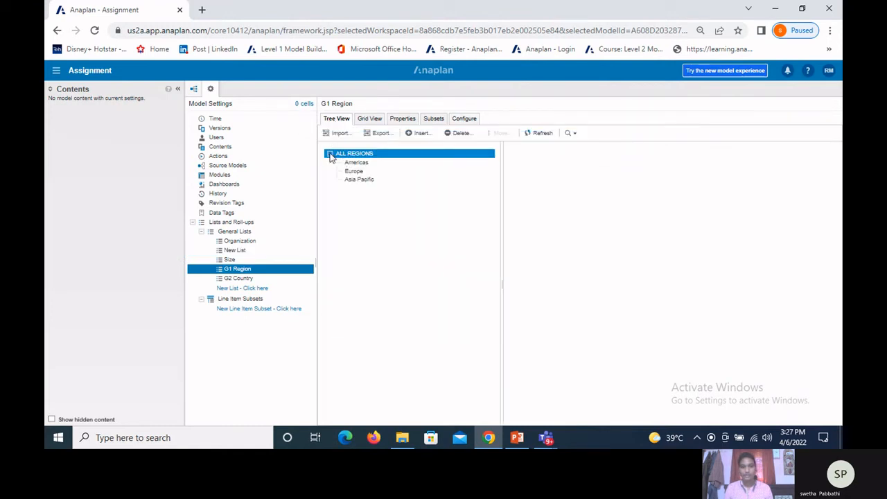
click(330, 154)
click(330, 154)
click(372, 250)
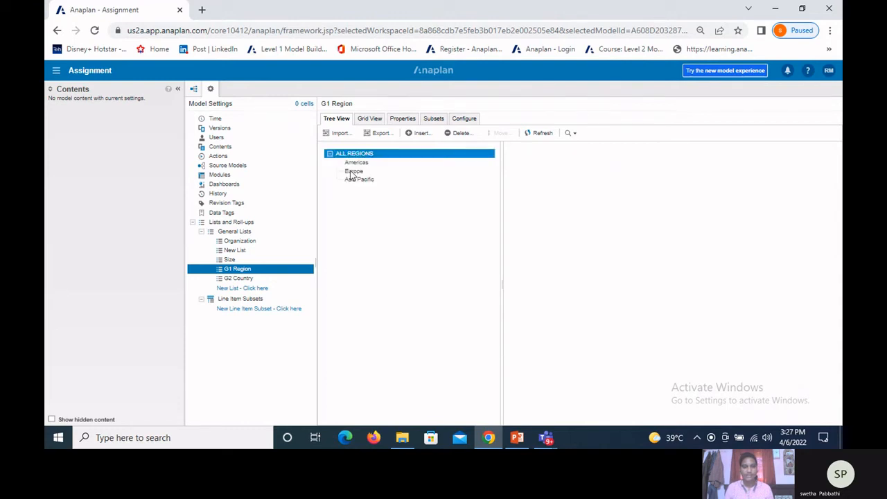
Step: Open the G2 Country list and start an import into it from the Countries file in the activities folder
click(273, 278)
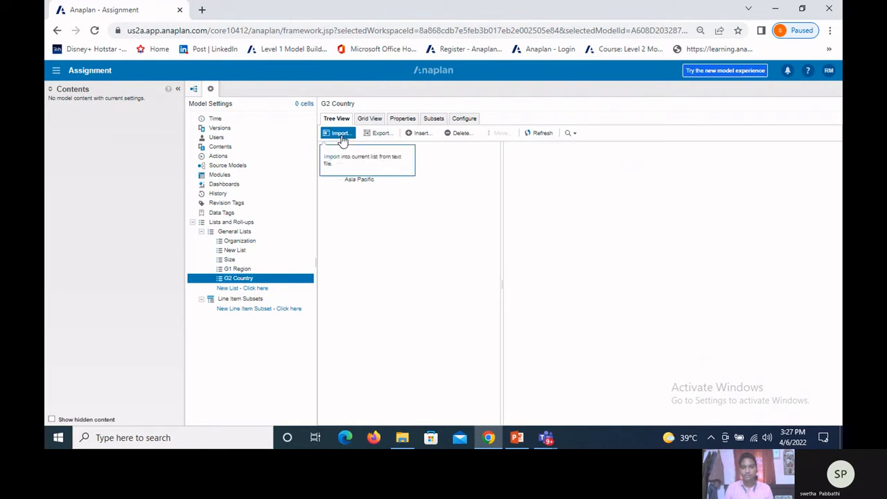
click(457, 119)
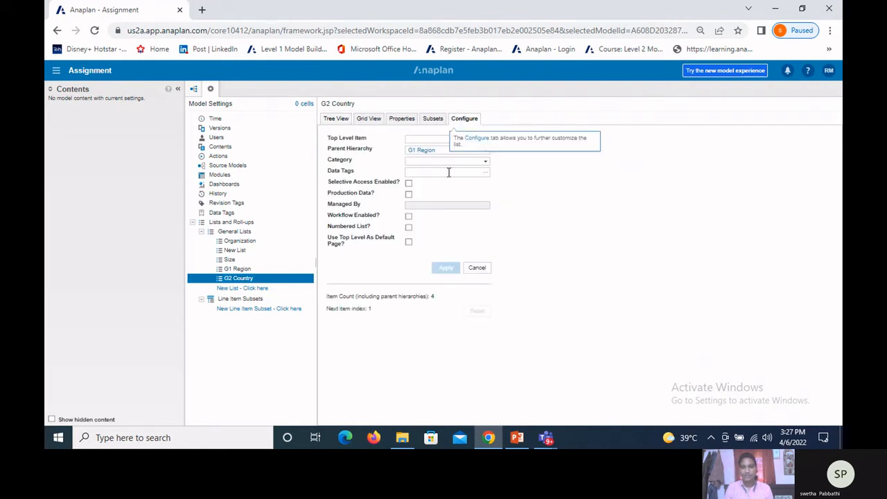
click(338, 120)
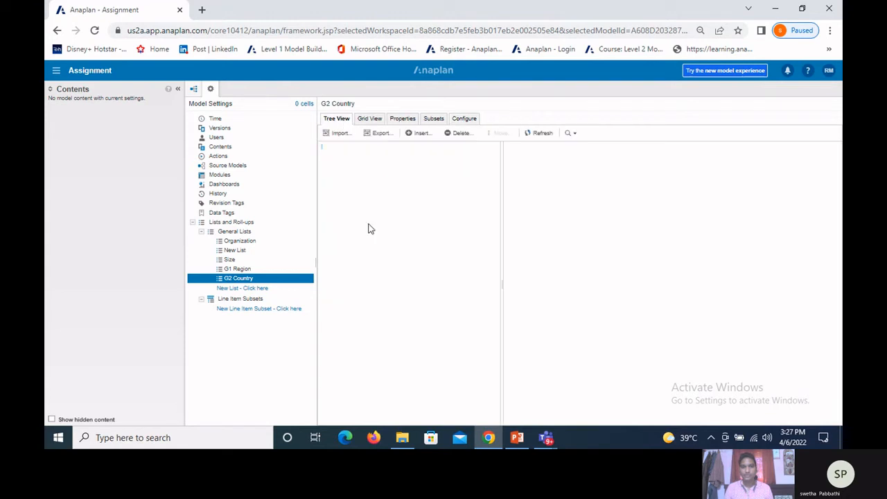
click(334, 134)
click(331, 172)
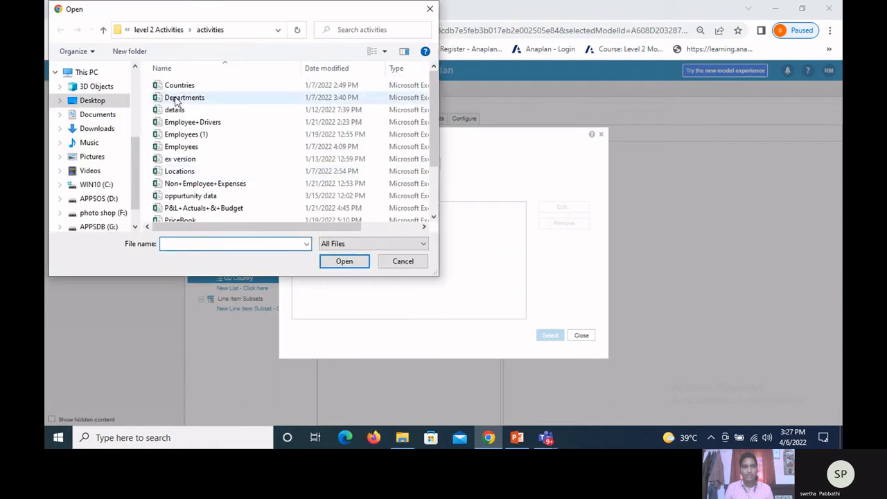
click(183, 86)
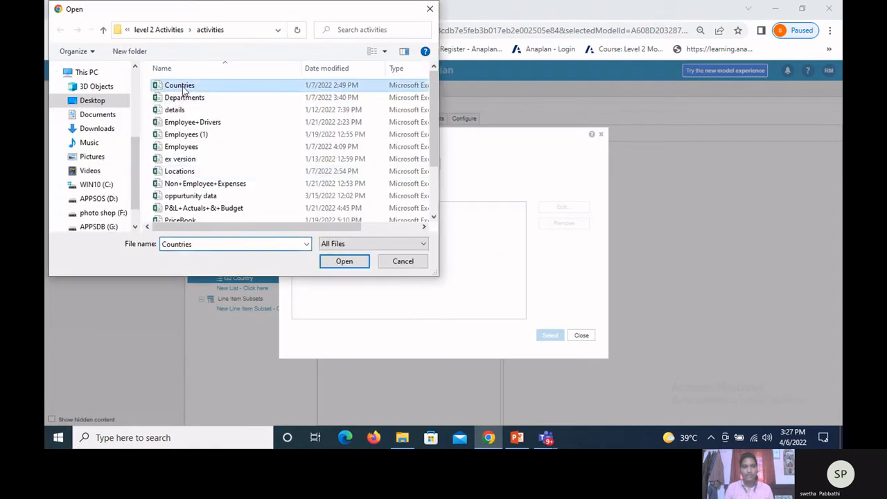
click(363, 262)
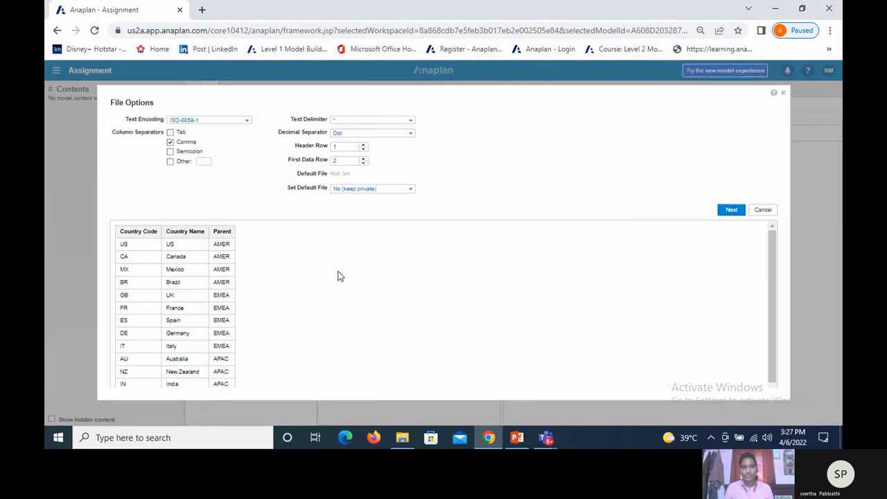
Step: Make the Countries file the default import file for Admins Only and confirm the file options
click(410, 188)
click(402, 214)
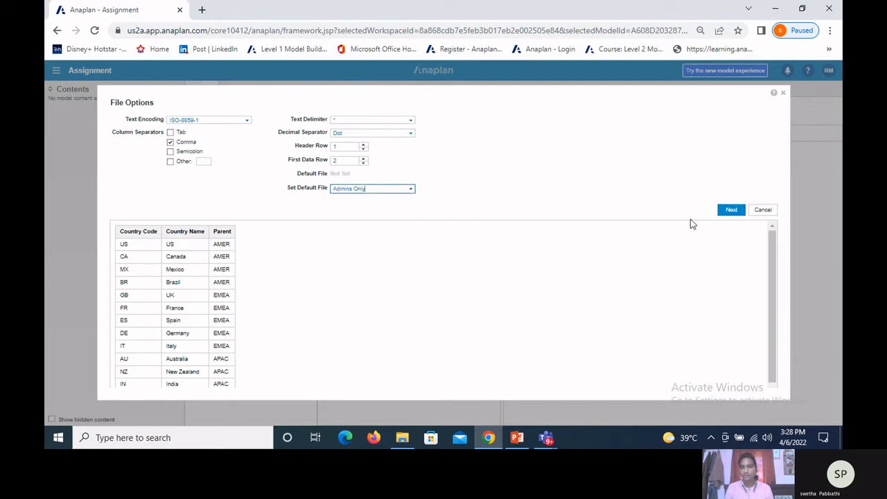
click(732, 210)
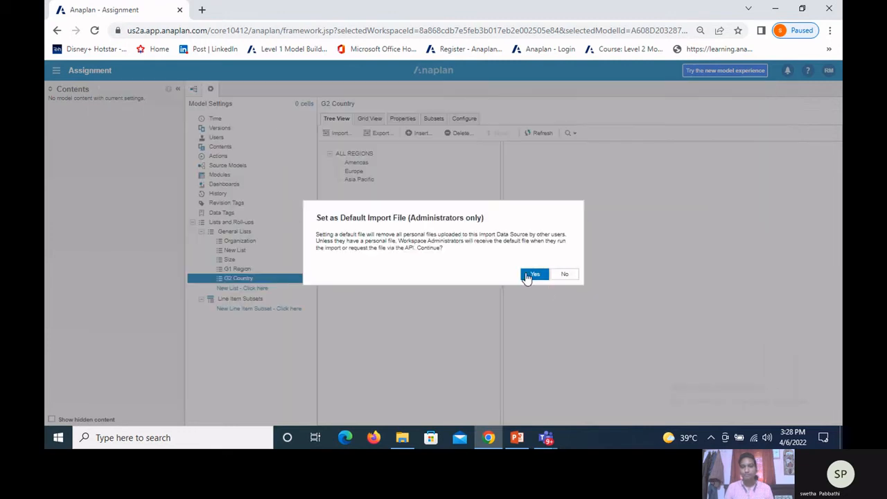
click(529, 273)
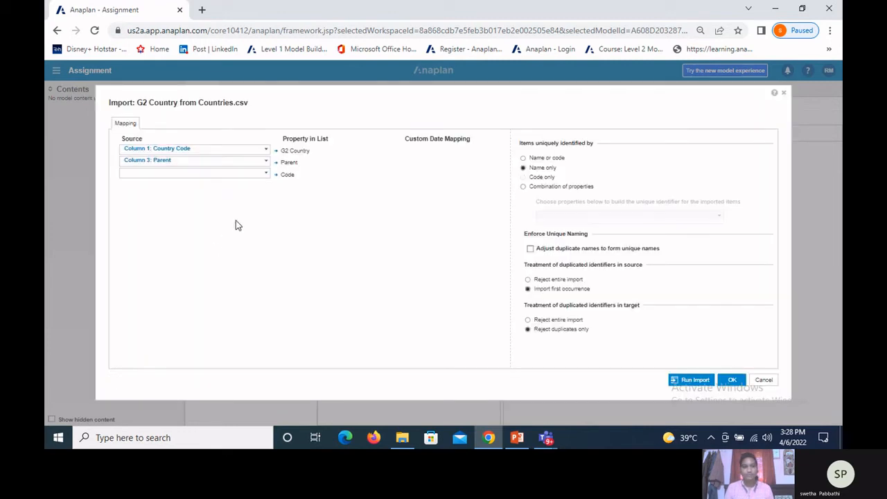
Step: Map Country Name to G2 Country, Parent to Parent and Country Code to Code, identify items by code only, and run the import
click(267, 150)
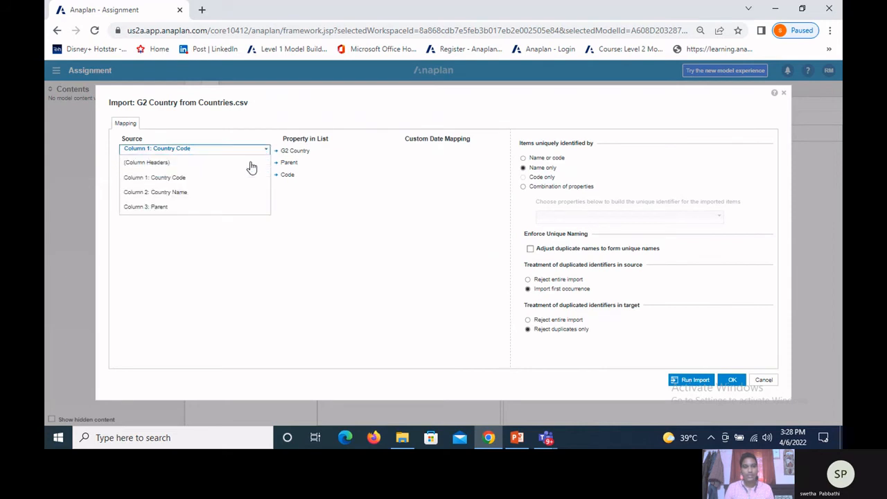
click(215, 196)
click(266, 161)
click(161, 221)
click(266, 173)
click(218, 201)
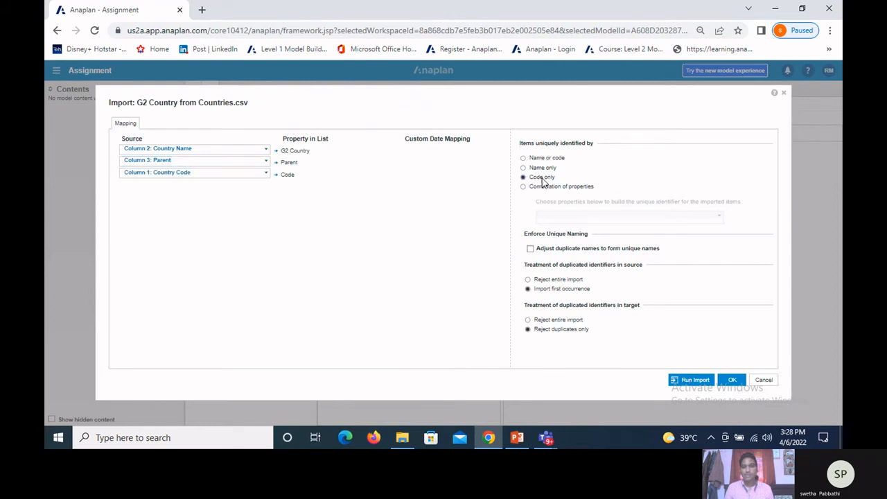
click(699, 381)
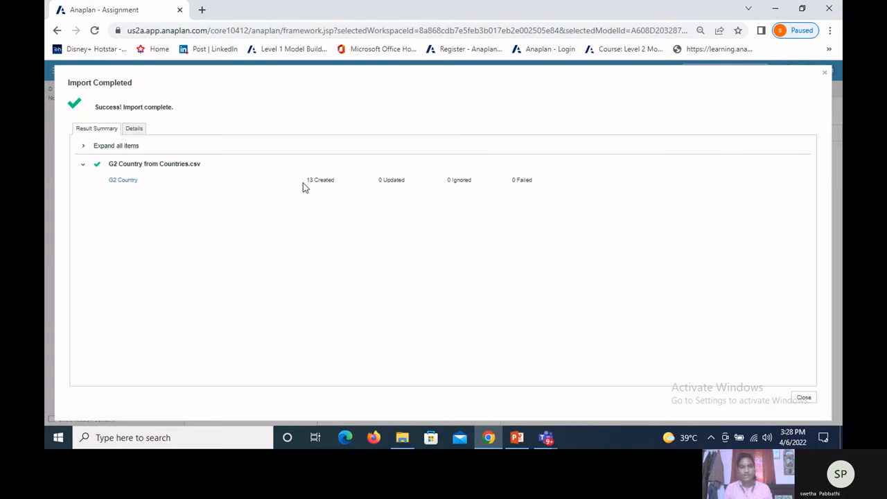
drag(320, 180, 348, 180)
click(806, 400)
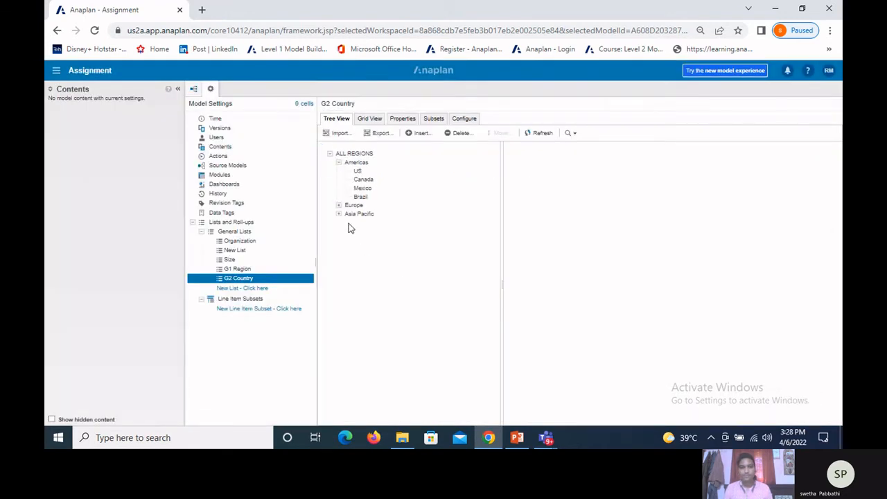
Step: Examine the countries under Americas, Europe and Asia Pacific in the G2 Country tree view, and their parents and codes in the grid view
click(339, 207)
click(339, 206)
click(339, 258)
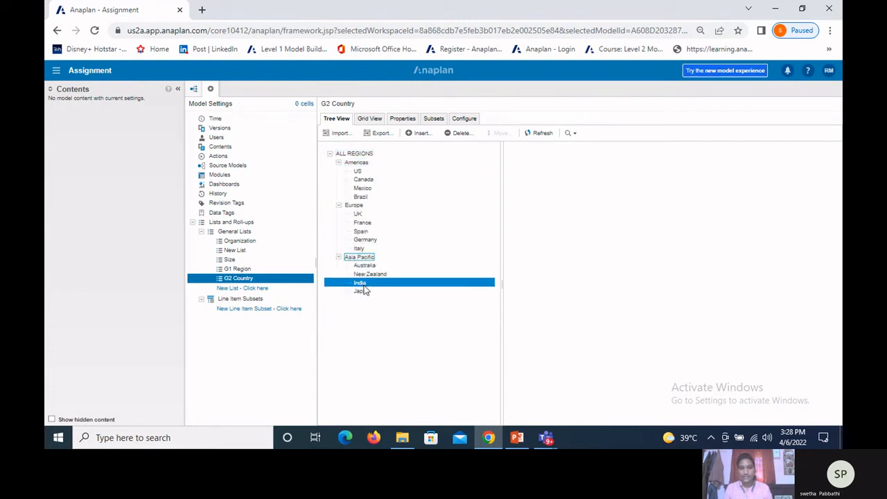
click(339, 258)
click(339, 205)
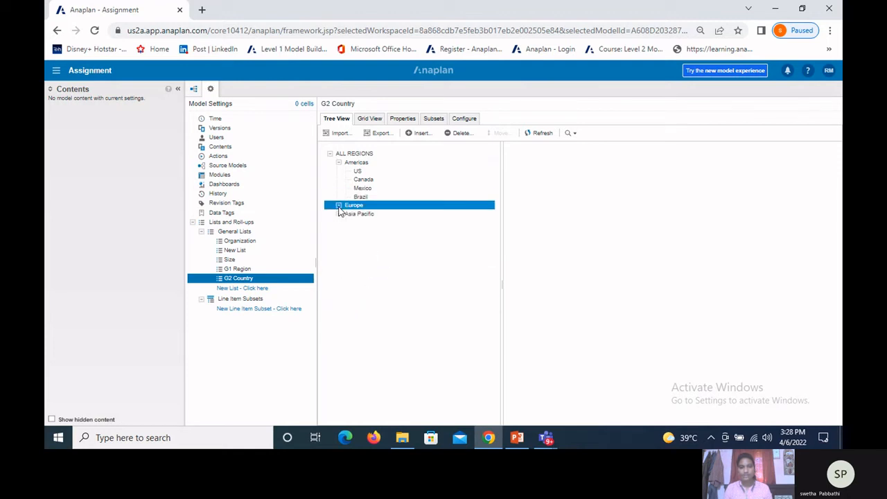
click(338, 162)
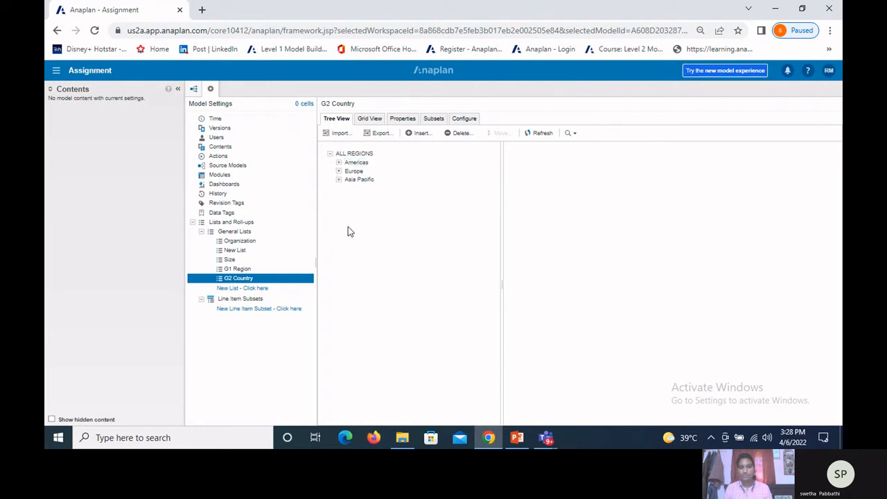
click(339, 162)
click(369, 119)
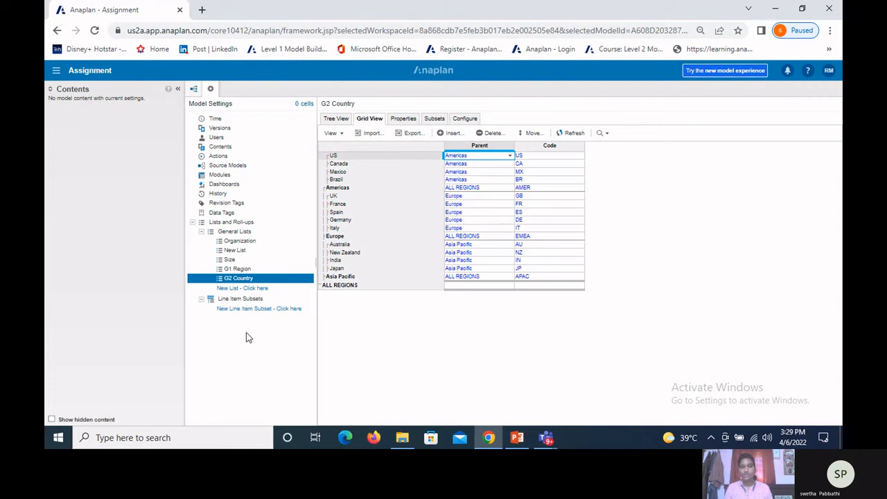
Step: Return to the General Lists overview, then switch to PowerPoint to review the Types of Lists slide
click(226, 236)
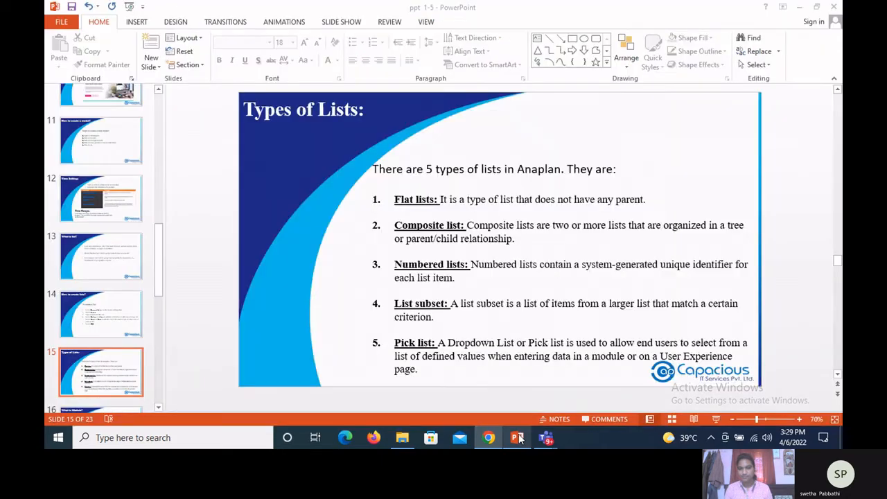
click(517, 437)
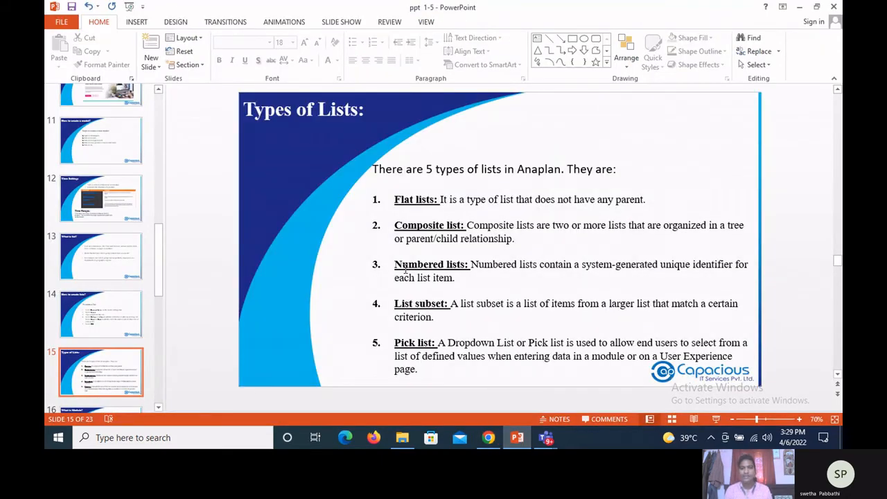
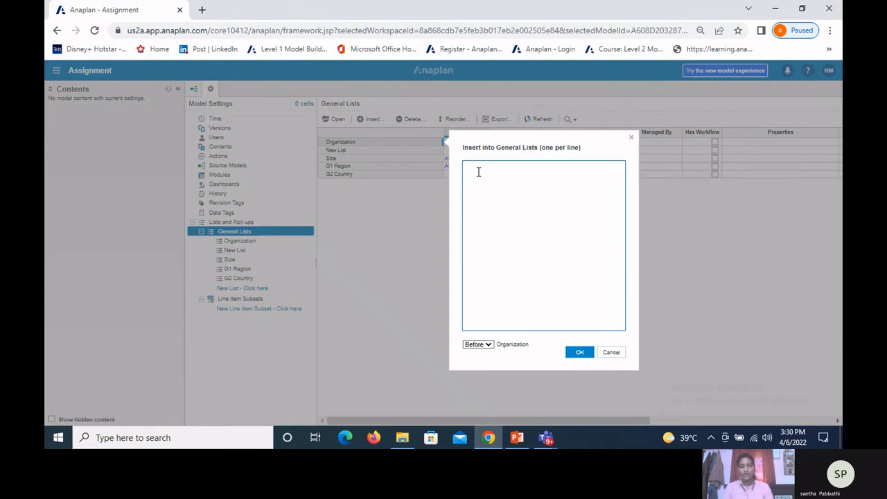
Step: Insert a list named Opp data at the end of the General Lists
text(Opp)
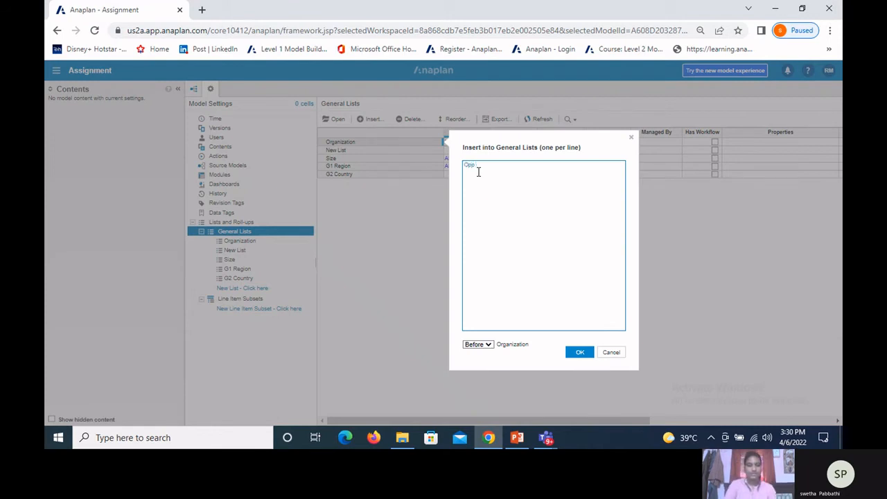
text( data)
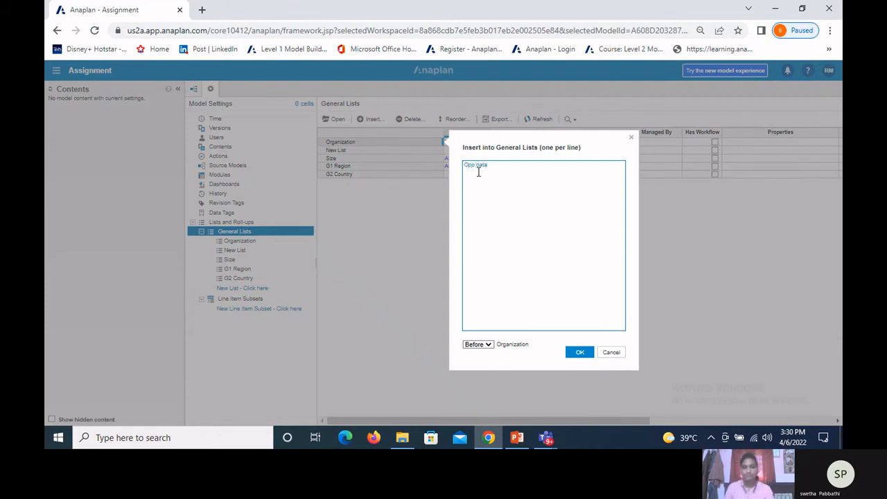
click(488, 345)
click(479, 378)
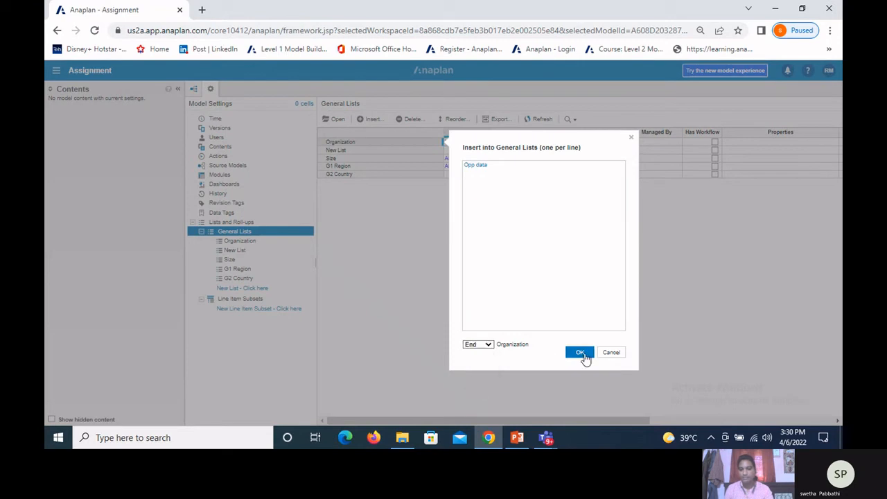
click(580, 352)
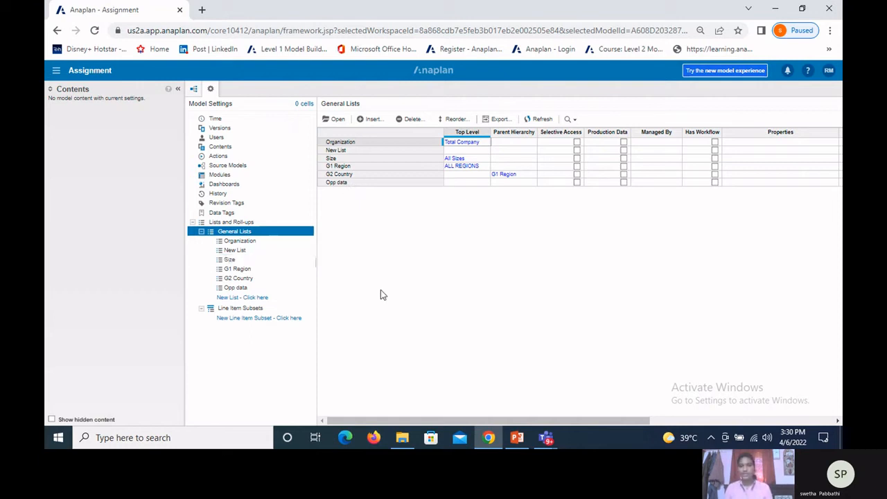
Step: Open the Opp data list and upload the oppurtunity data file from the activities folder as its import source
click(368, 184)
click(336, 118)
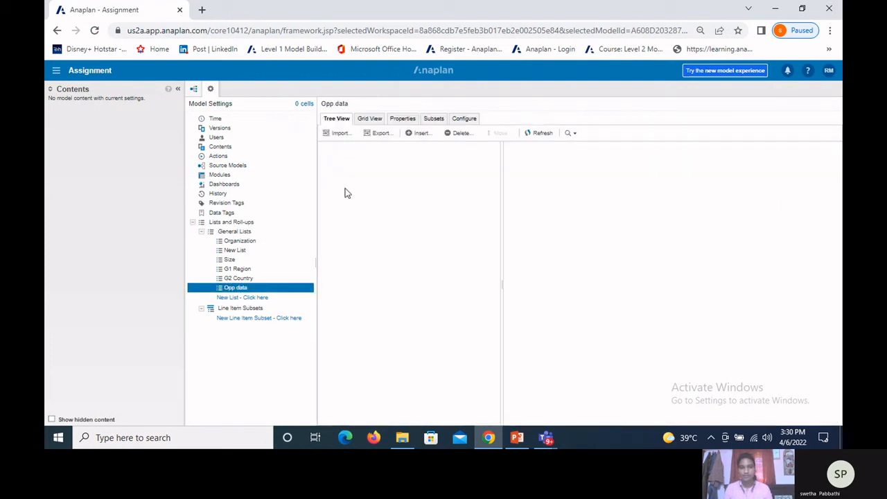
click(335, 135)
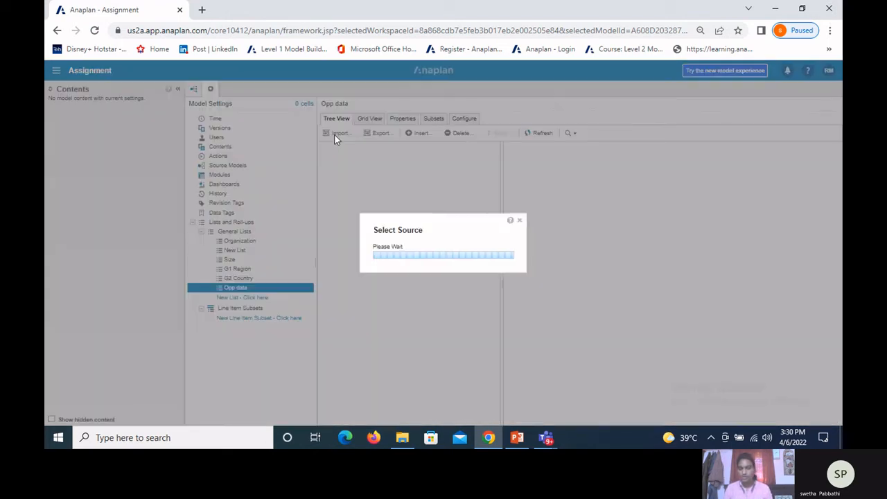
click(329, 168)
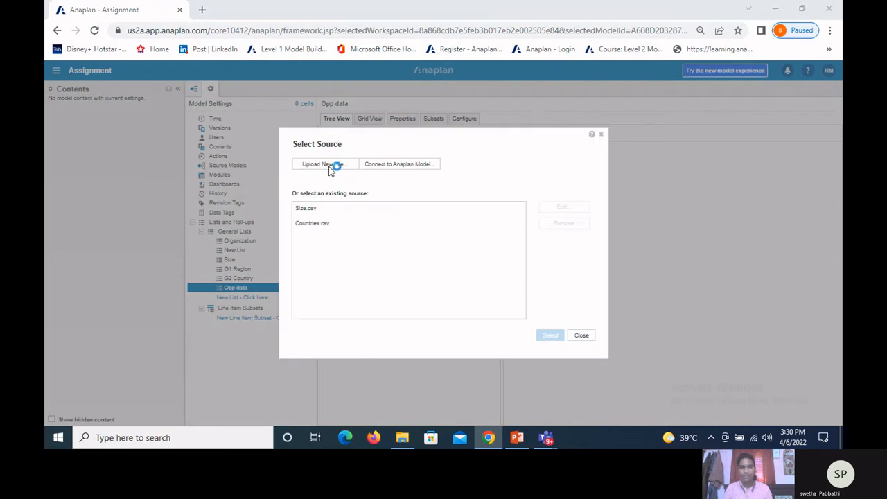
scroll(235, 142, down, 2)
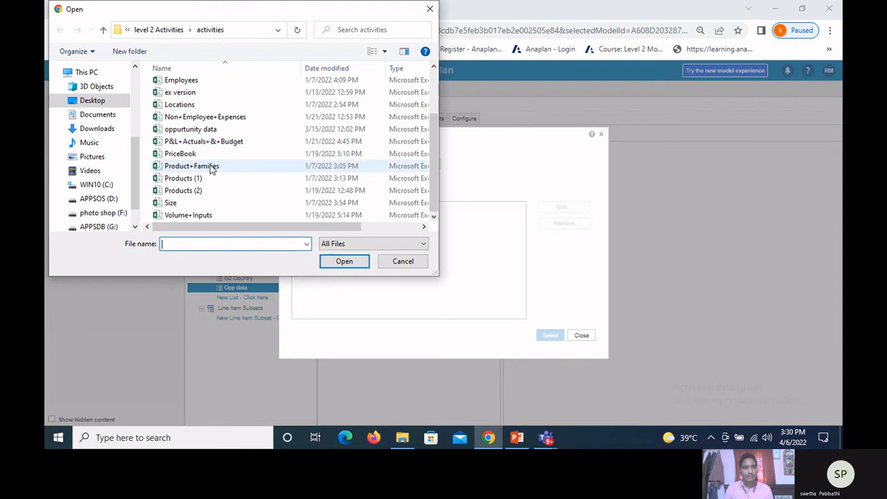
click(201, 129)
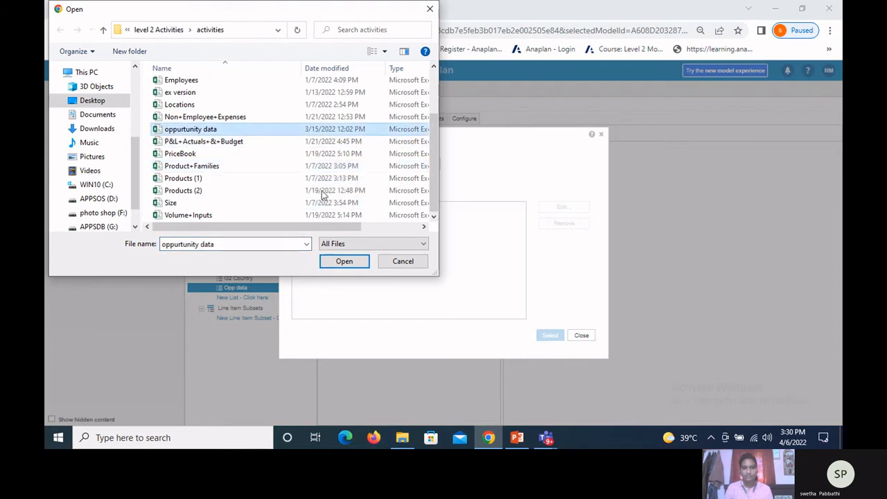
click(333, 264)
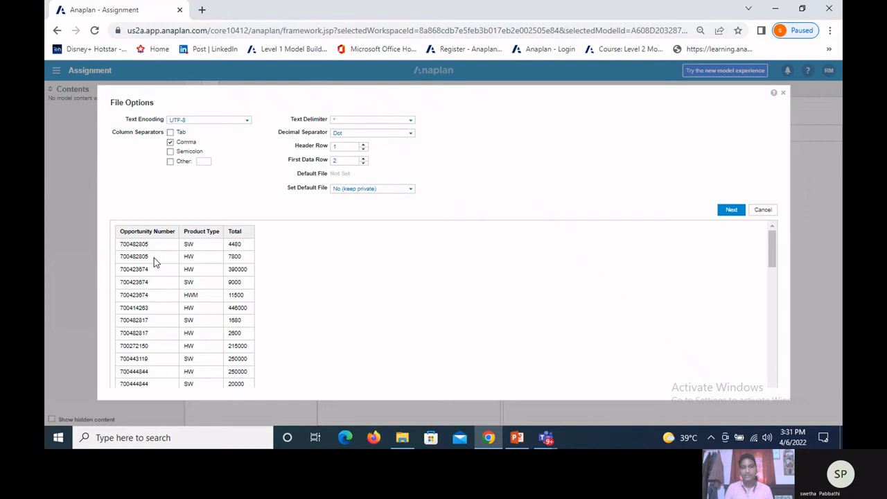
Step: Make the file the default import file for Admins Only and import Opportunity Number into Opp data, identifying items by name only
click(411, 190)
click(390, 218)
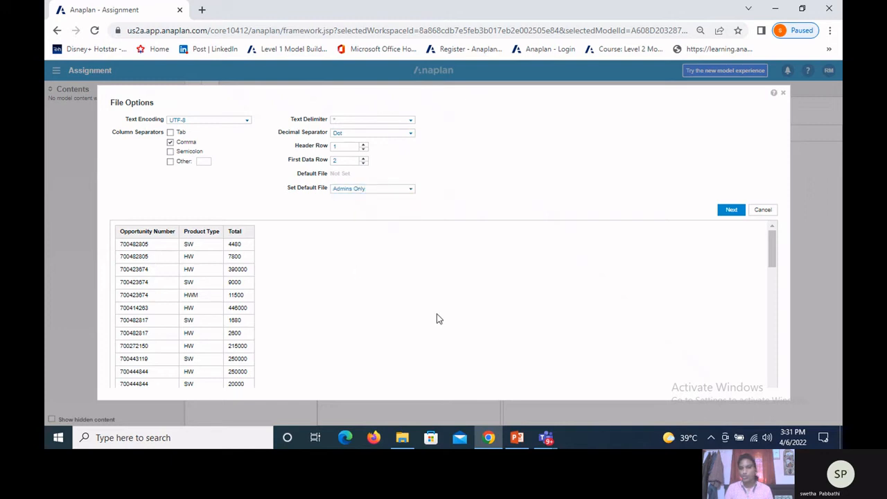
click(725, 211)
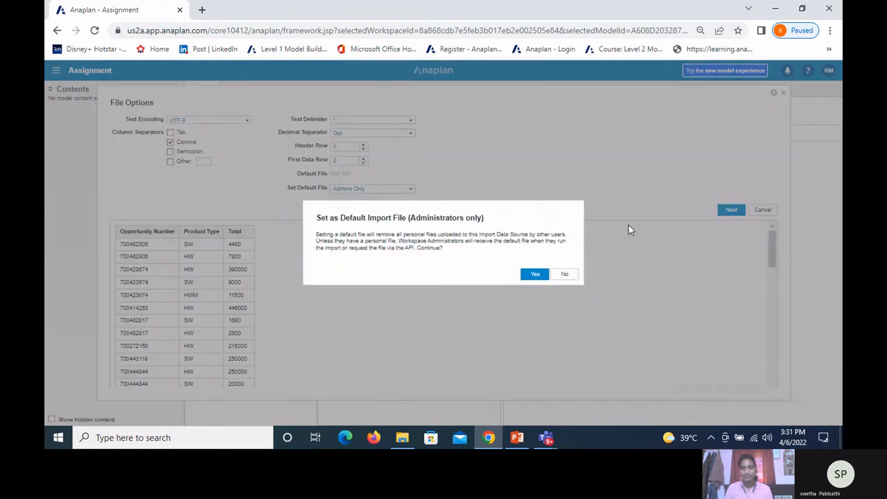
click(533, 274)
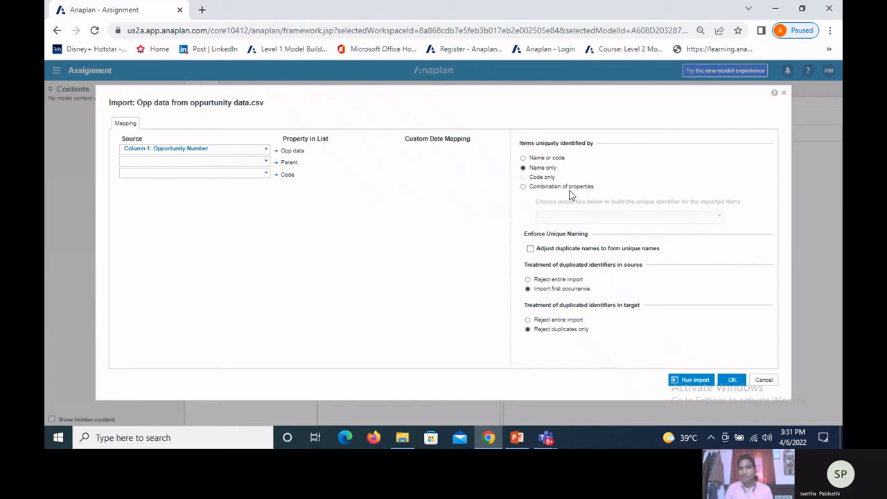
click(694, 380)
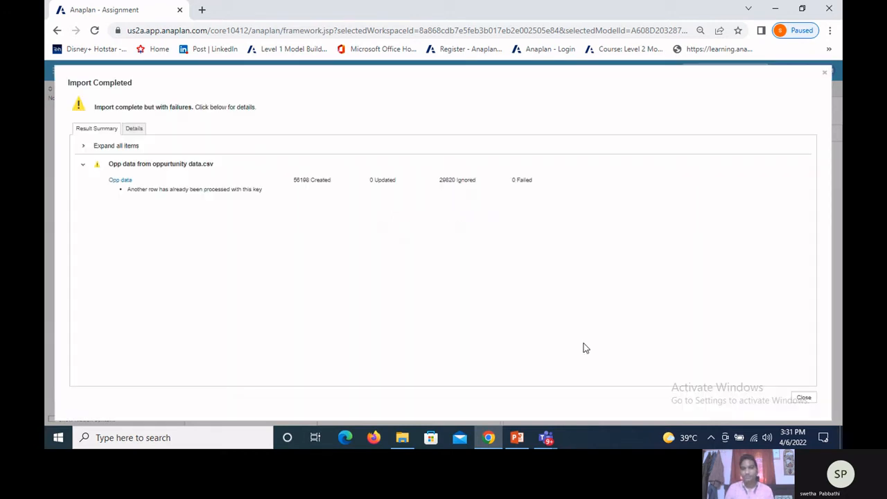
Step: Examine the created and ignored counts in the import summary and the row-level failure details, then close the report
drag(290, 181, 330, 179)
drag(438, 181, 461, 179)
click(451, 206)
click(135, 129)
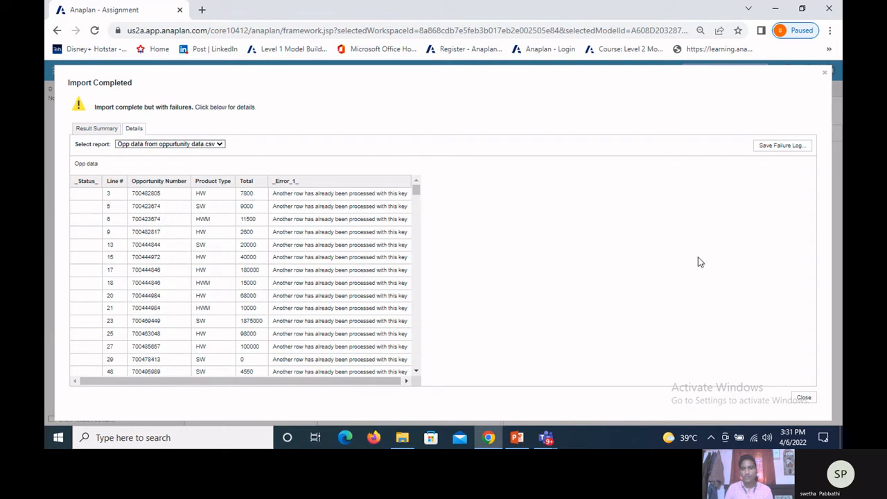
click(803, 399)
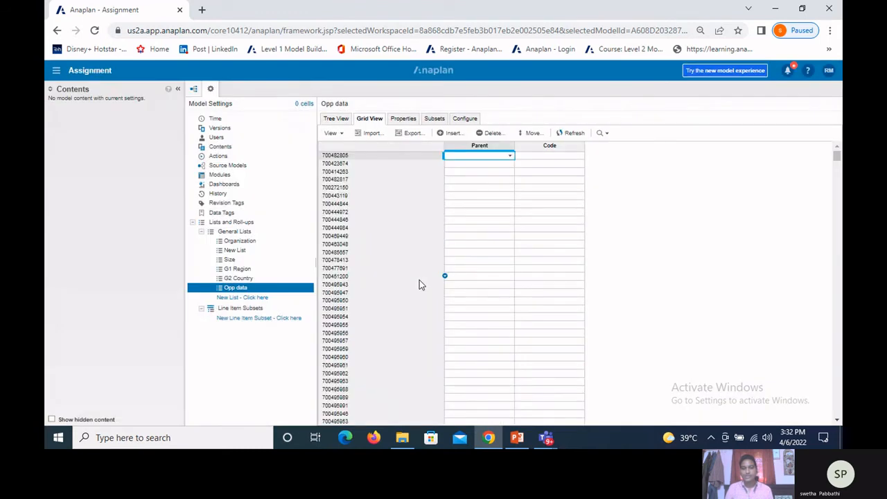
Step: Insert a second list named Opp data# at the end of the General Lists
click(244, 232)
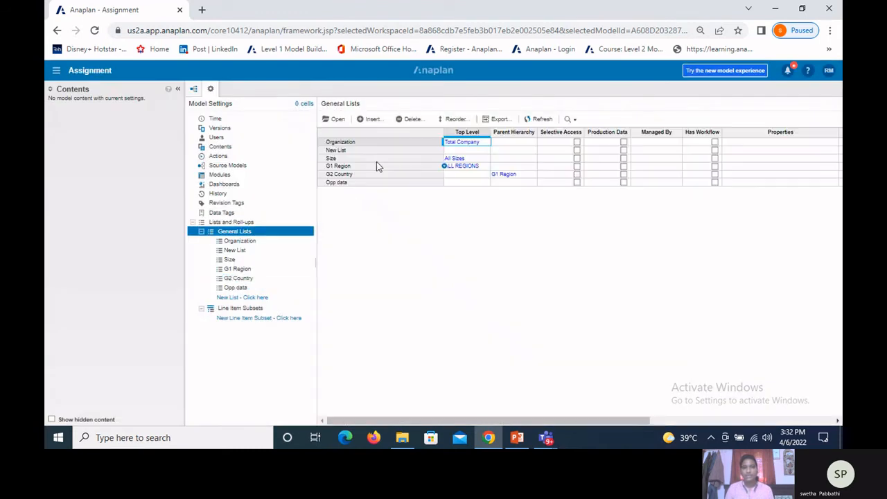
click(371, 119)
text(Opp)
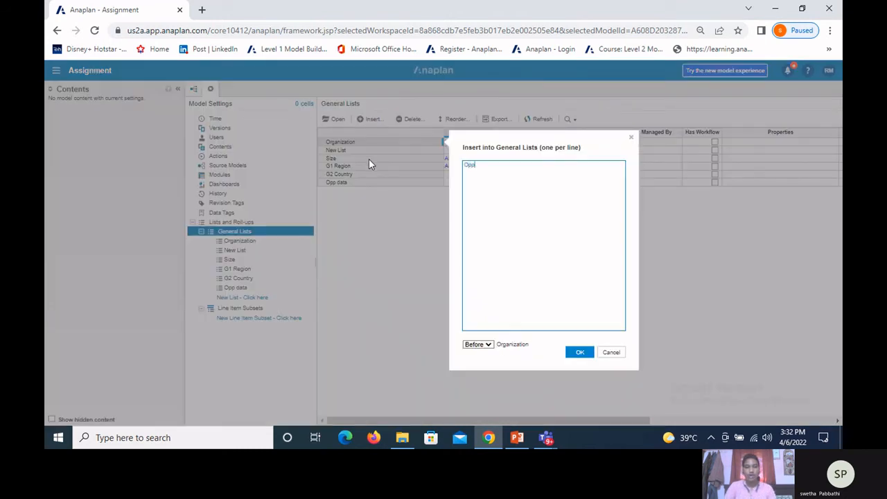
text( dat)
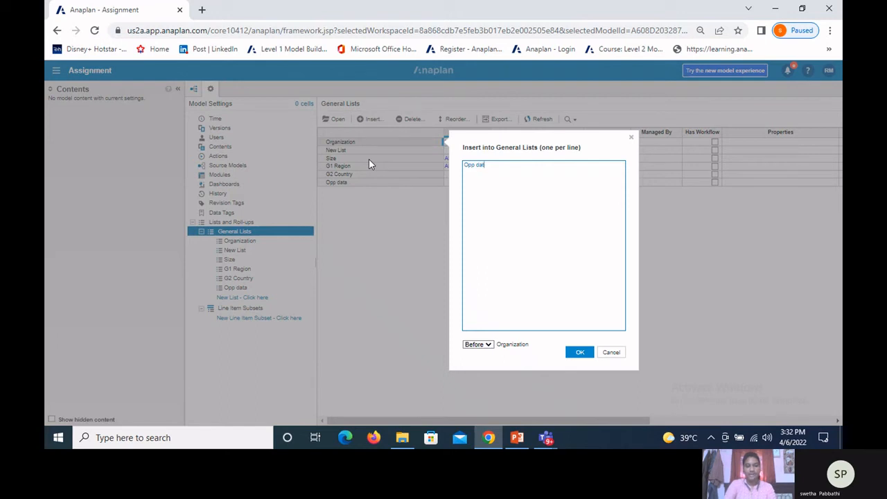
text(a)
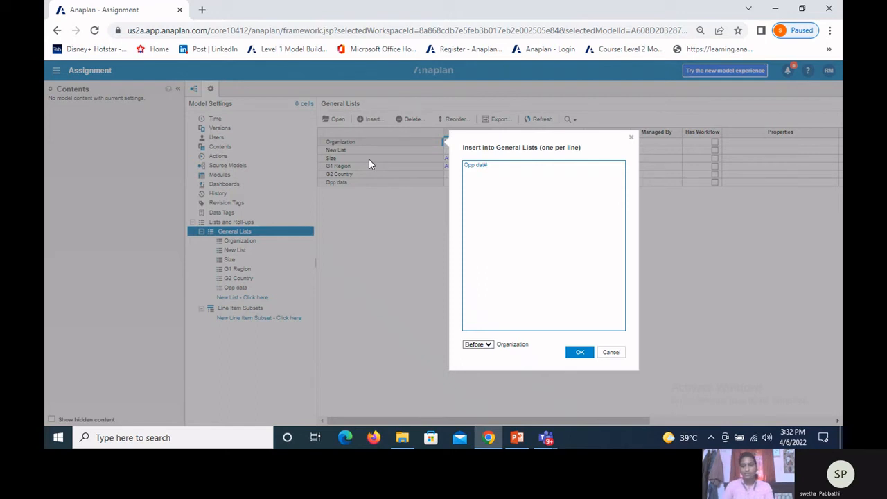
text(#)
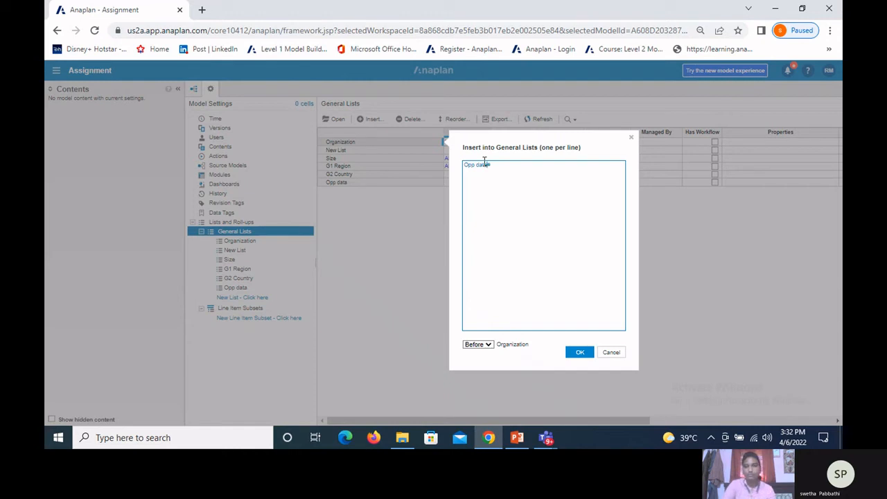
click(485, 344)
click(485, 345)
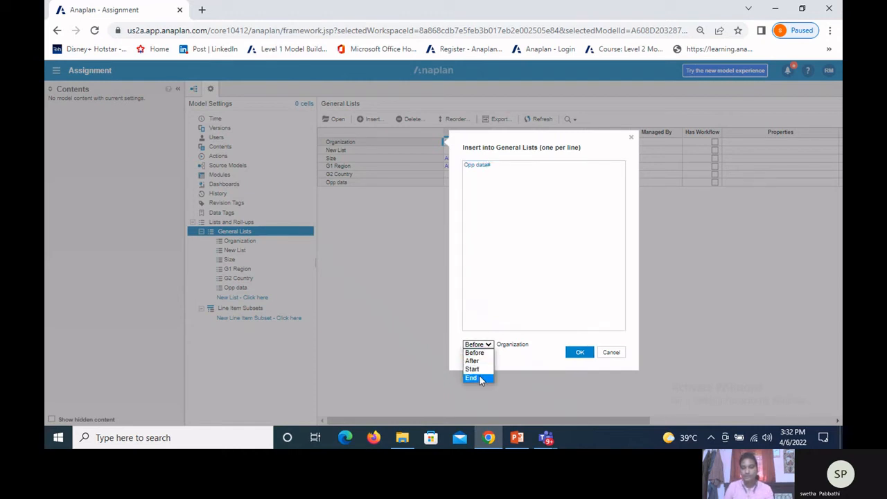
click(471, 378)
click(579, 352)
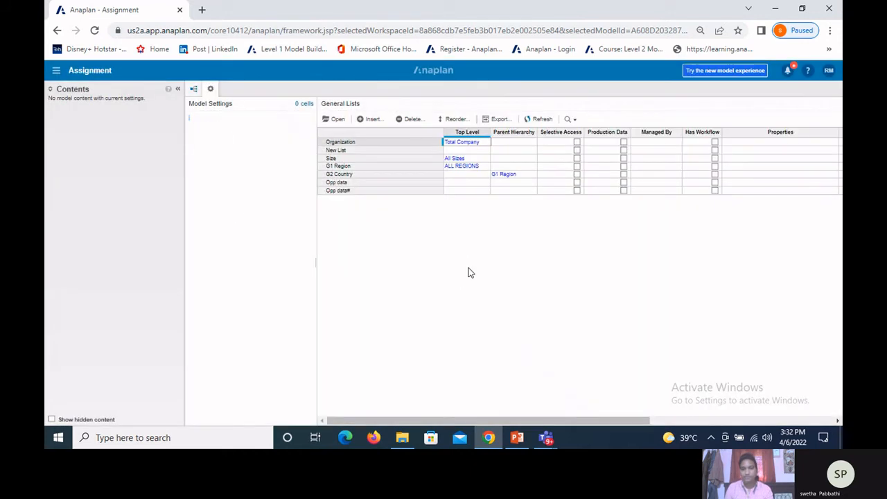
Step: Open the Opp data# list, configure it as a Numbered List and apply the setting
click(347, 192)
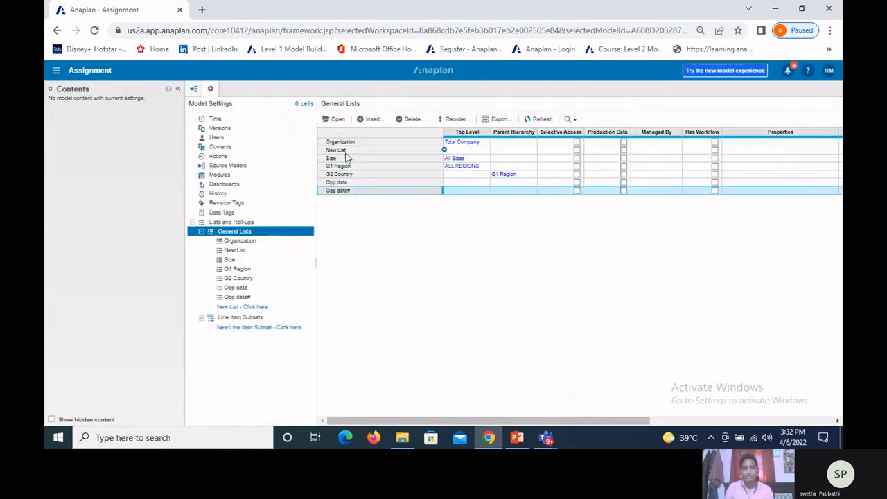
click(336, 119)
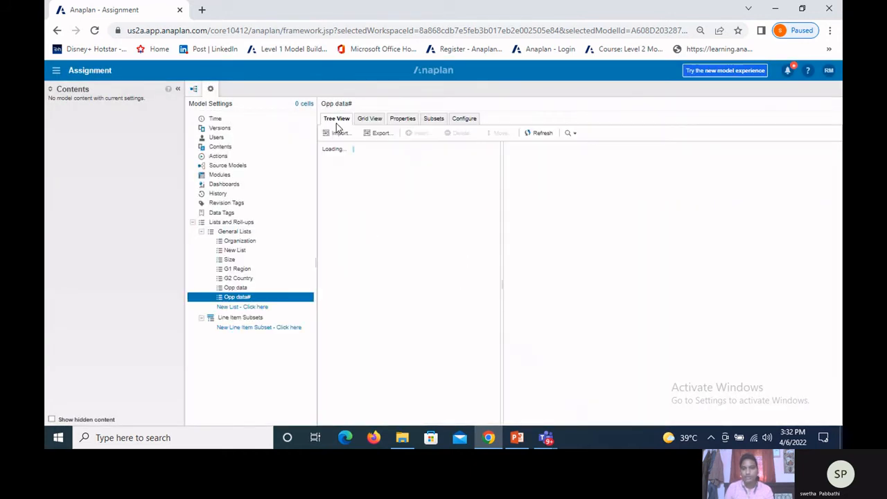
click(464, 119)
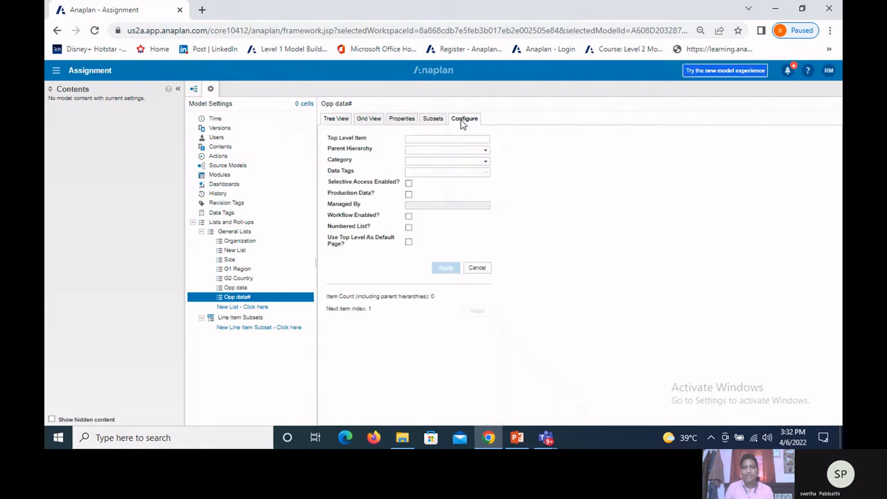
click(409, 229)
click(537, 276)
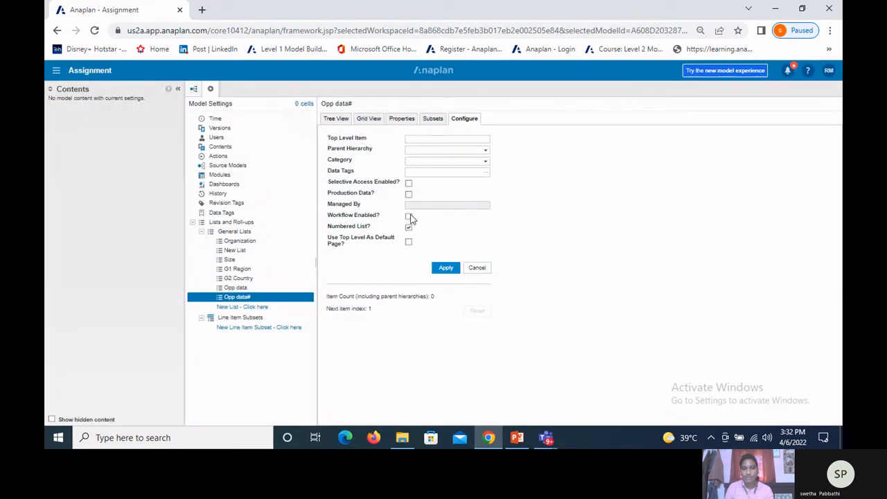
click(444, 269)
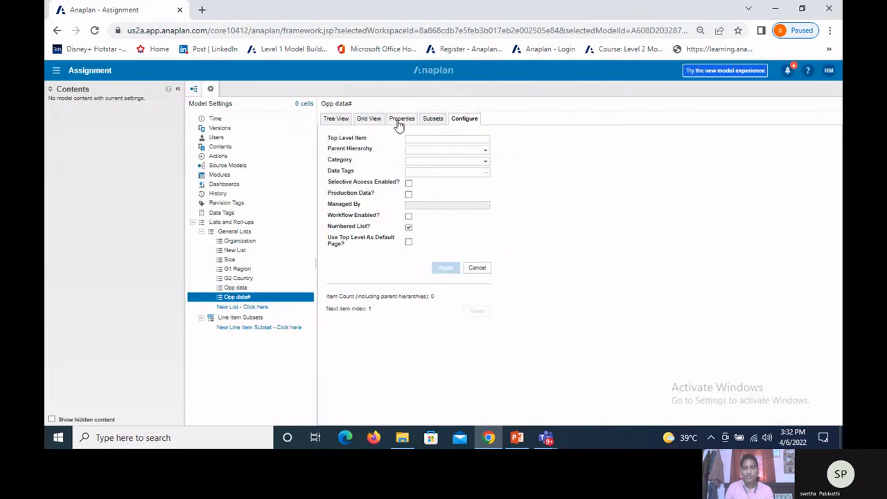
Step: Add the properties opp number and product type to the Opp data# list
click(401, 119)
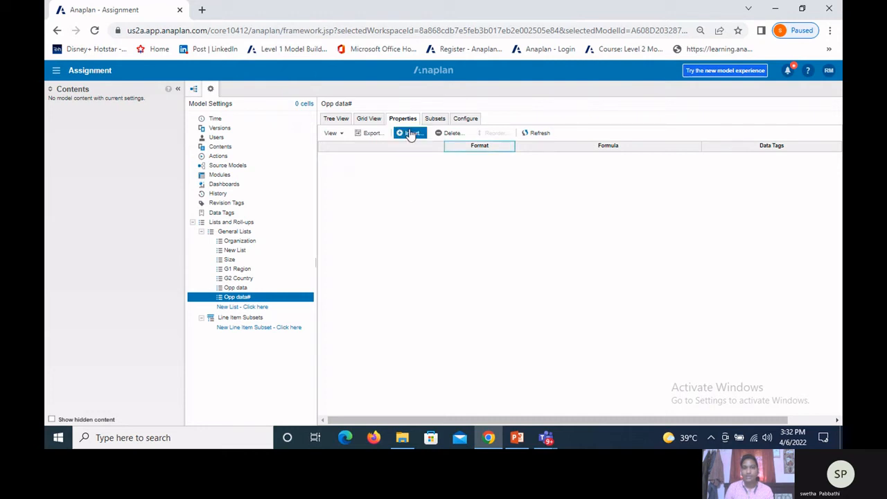
click(411, 133)
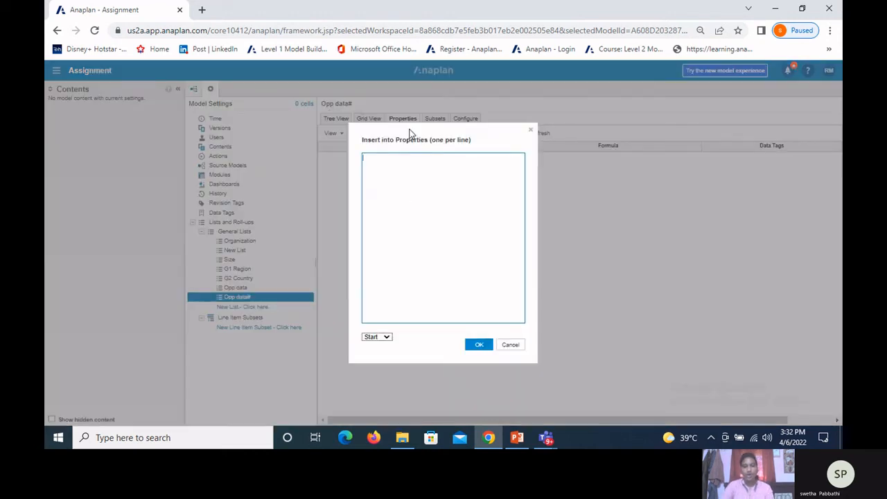
text(opp number)
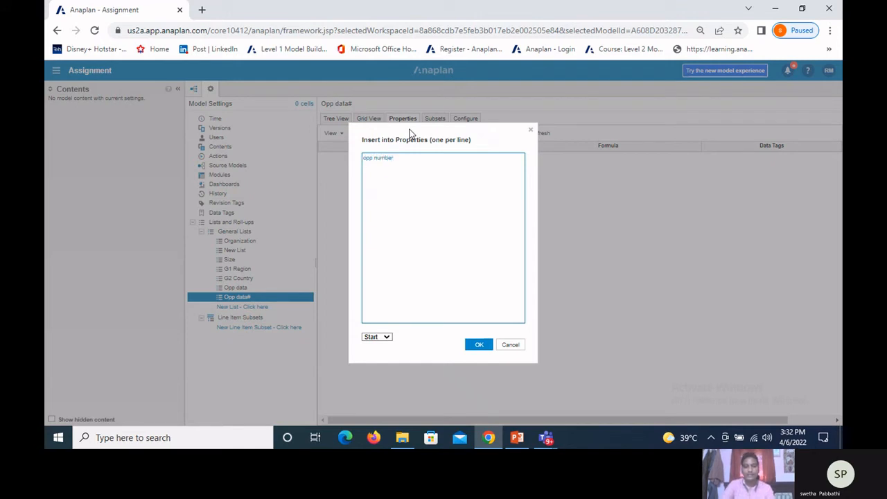
key(Return)
text(opduct typ)
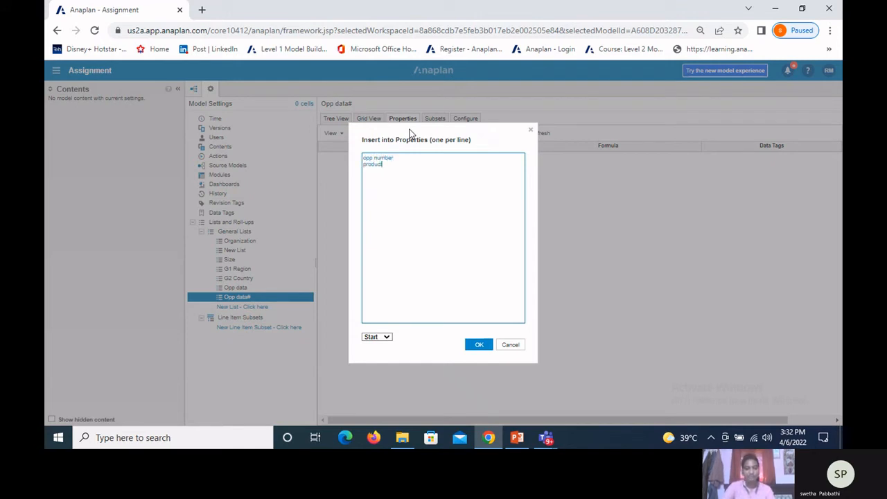
text(e)
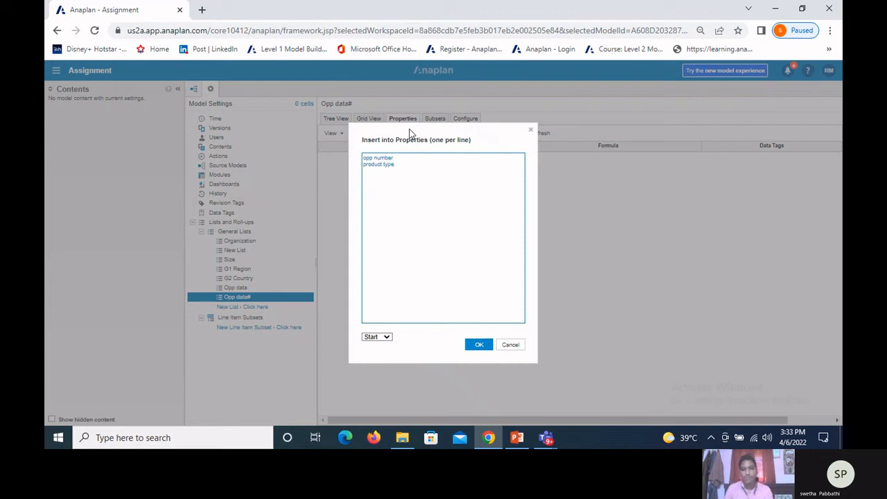
click(480, 347)
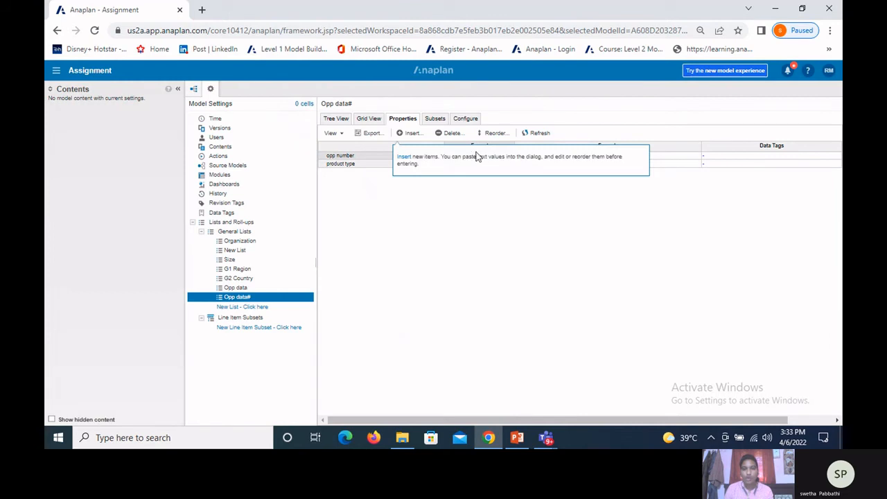
Step: Set the format of the opp number property to Text and copy that format to the product type property
click(512, 158)
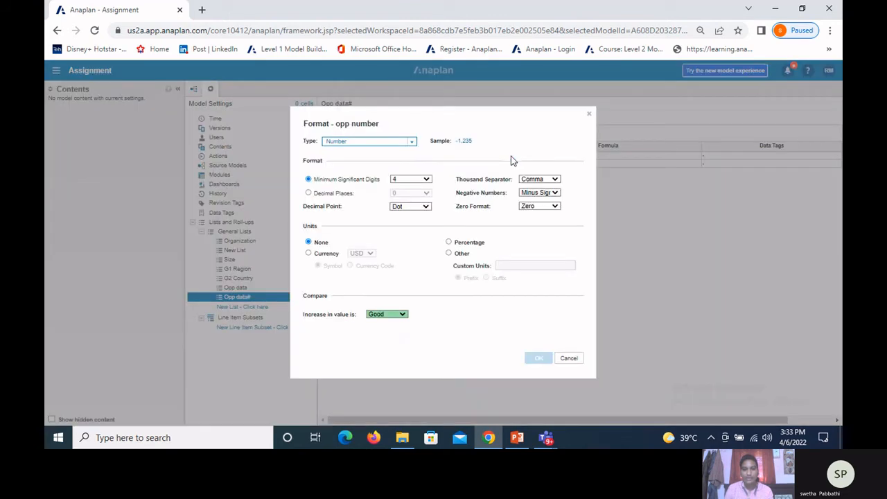
click(414, 144)
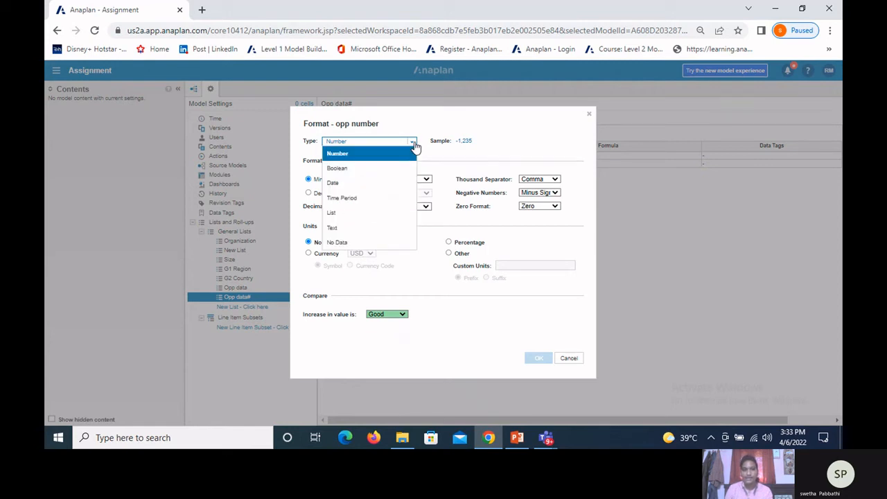
click(350, 228)
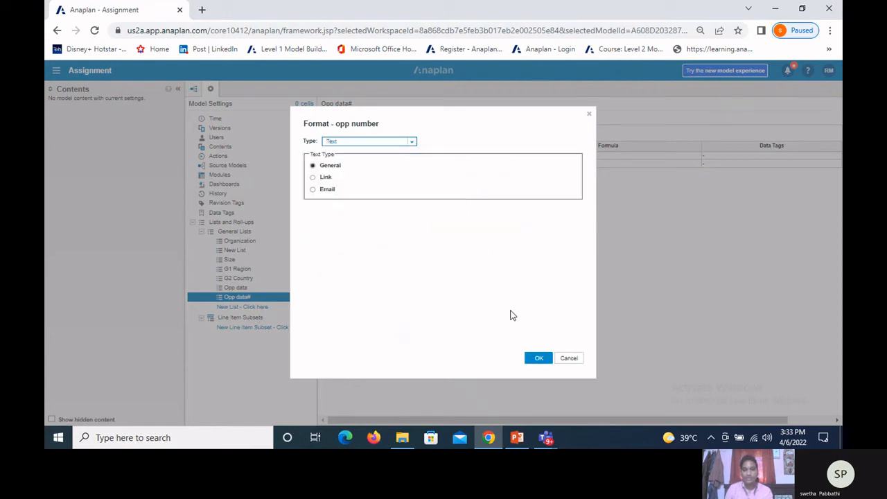
click(535, 359)
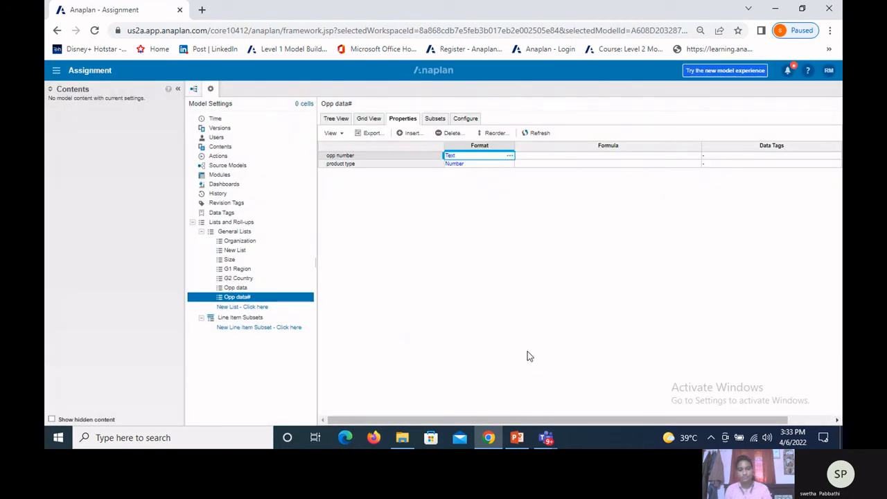
key(ctrl+c)
click(463, 169)
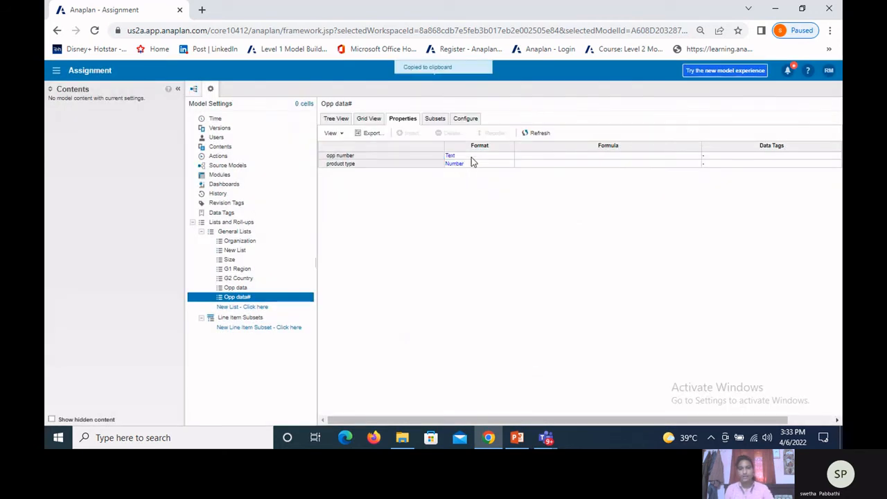
click(470, 162)
key(ctrl+v)
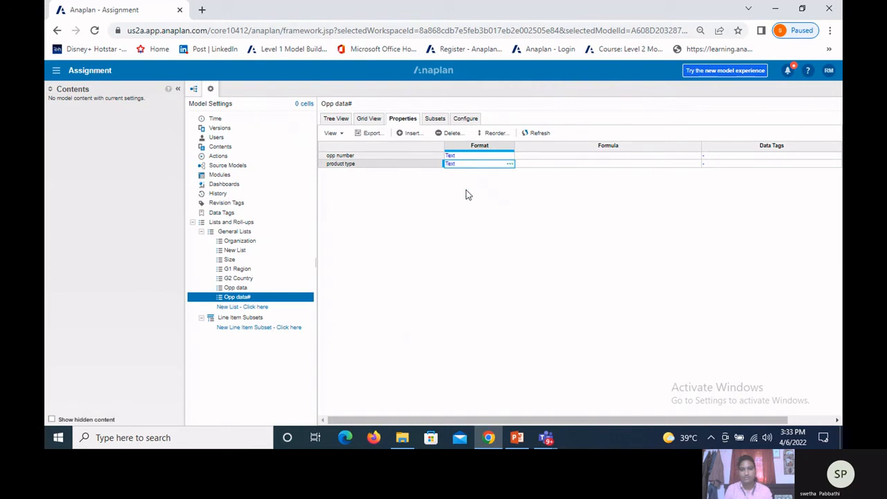
Step: In the General Lists settings, set the Display Name Property of Opp data# to opp number
click(339, 119)
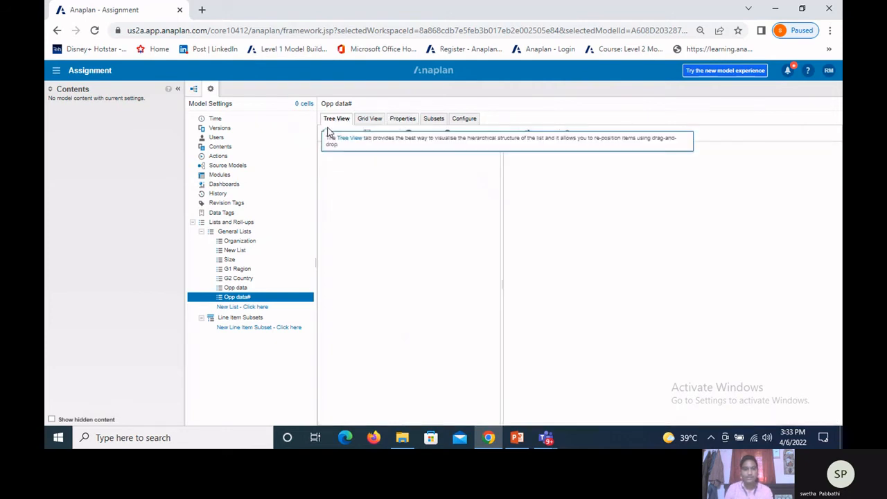
click(236, 231)
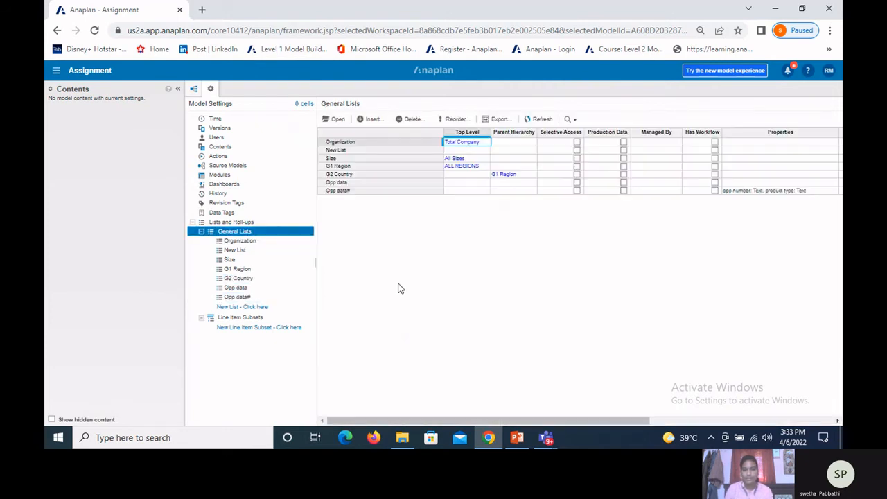
drag(473, 421, 531, 419)
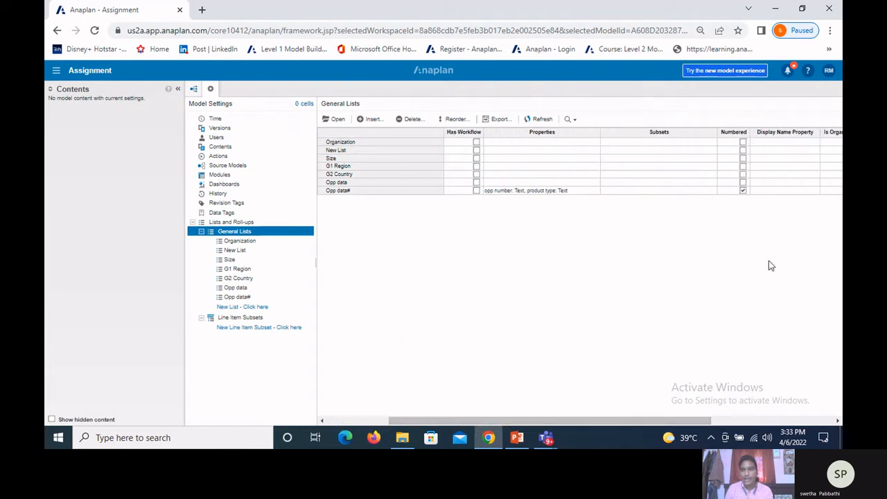
click(769, 190)
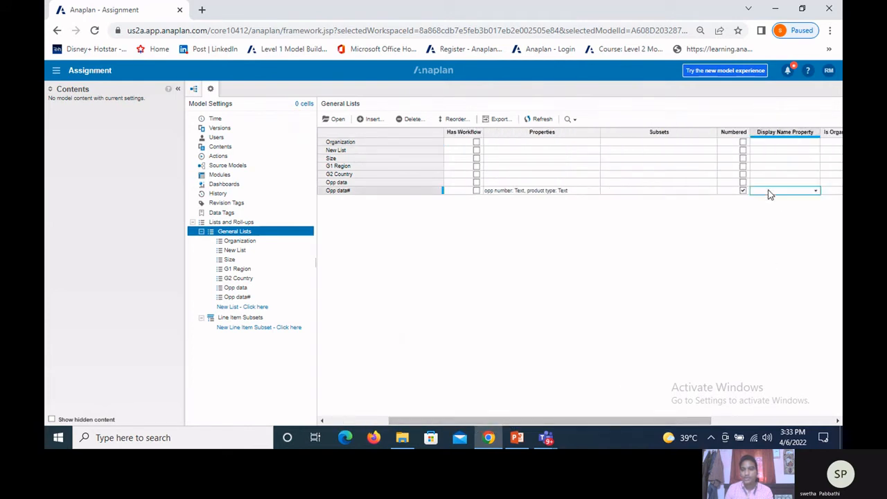
click(816, 192)
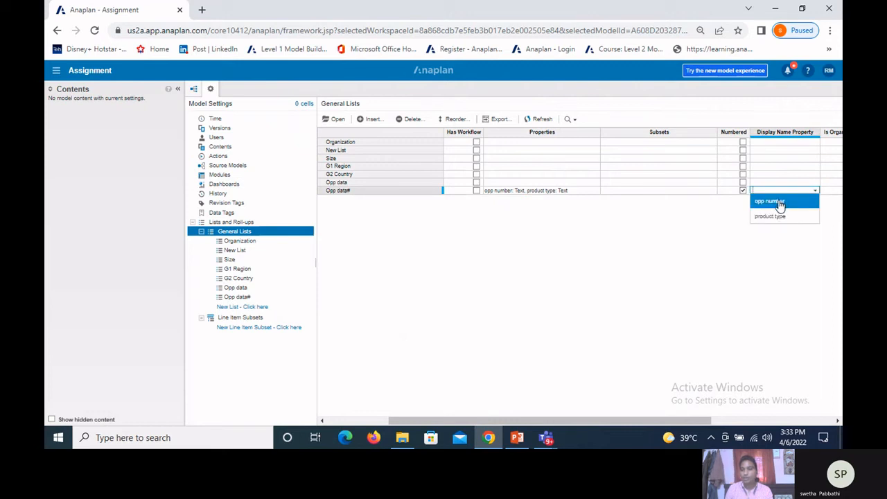
click(779, 202)
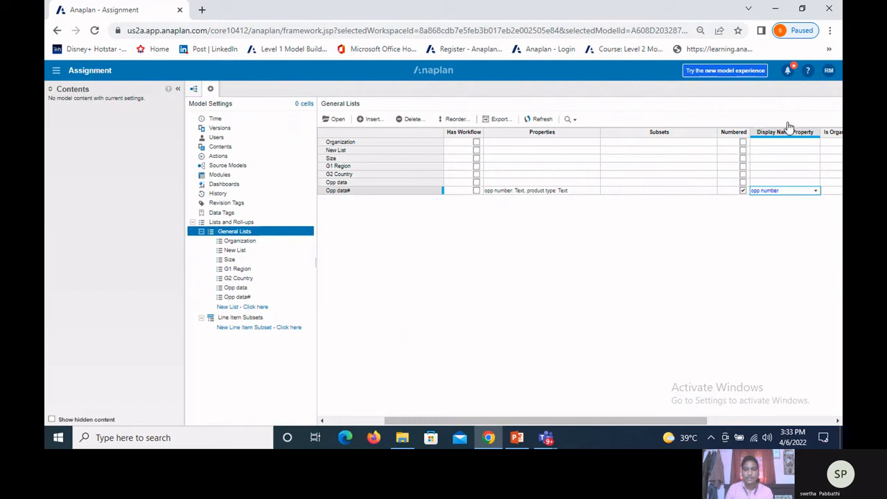
Step: Open the Opp data# list and start an import from the existing source oppurtunity data.csv
click(237, 296)
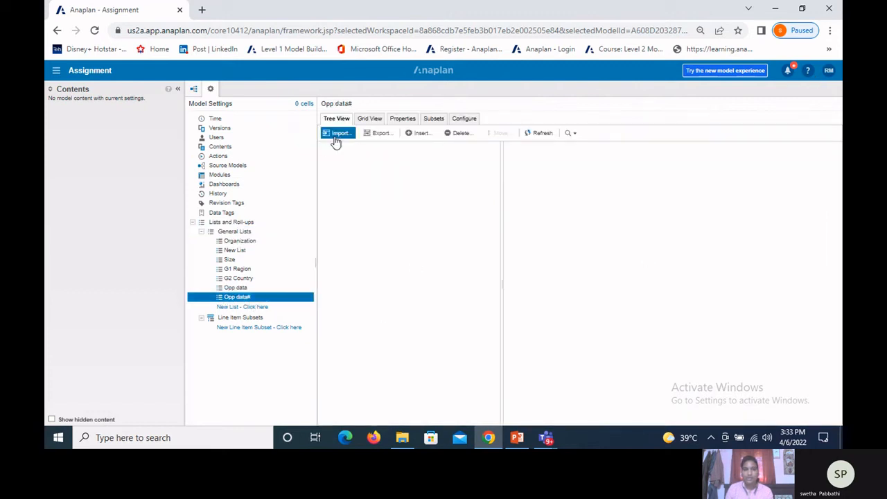
click(337, 139)
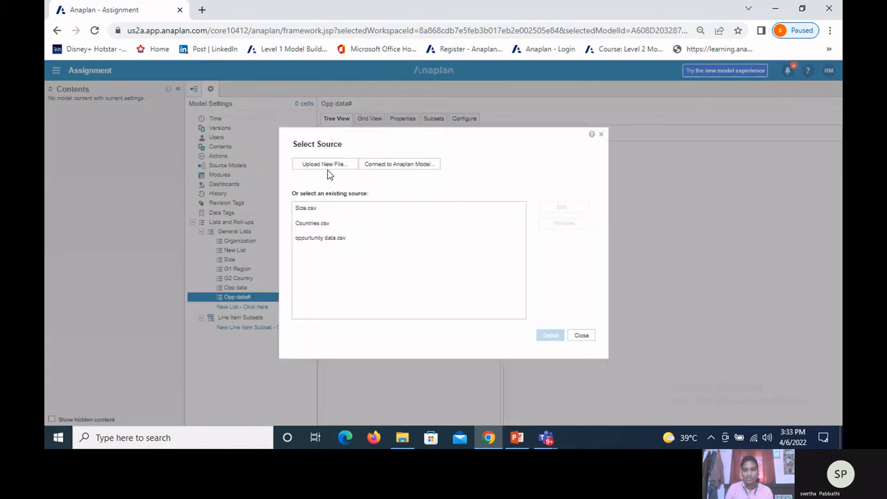
click(321, 238)
click(550, 336)
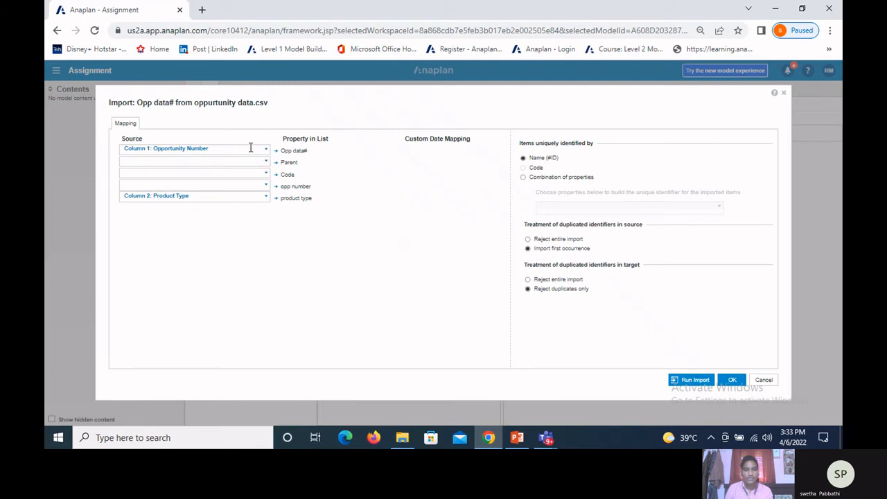
Step: Clear the source mapped to Opp data# and map Column 1: Opportunity Number to the opp number property instead
click(251, 148)
key(BackSpace)
key(BackSpace)
key(BackSpace)
key(BackSpace)
key(BackSpace)
key(BackSpace)
key(BackSpace)
key(BackSpace)
key(BackSpace)
key(BackSpace)
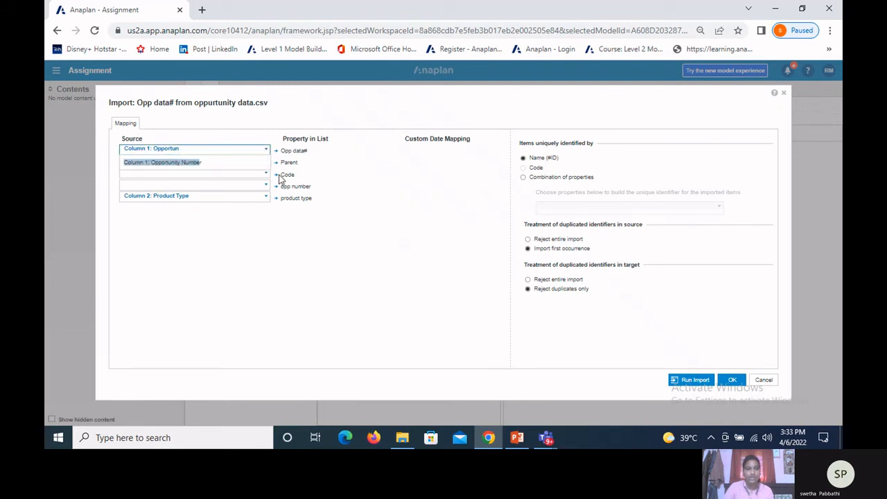
key(BackSpace)
key(BackSpace)
key(BackSpace)
key(BackSpace)
key(BackSpace)
key(BackSpace)
key(BackSpace)
key(BackSpace)
key(BackSpace)
key(BackSpace)
key(BackSpace)
key(BackSpace)
key(BackSpace)
key(BackSpace)
key(BackSpace)
key(BackSpace)
key(BackSpace)
key(BackSpace)
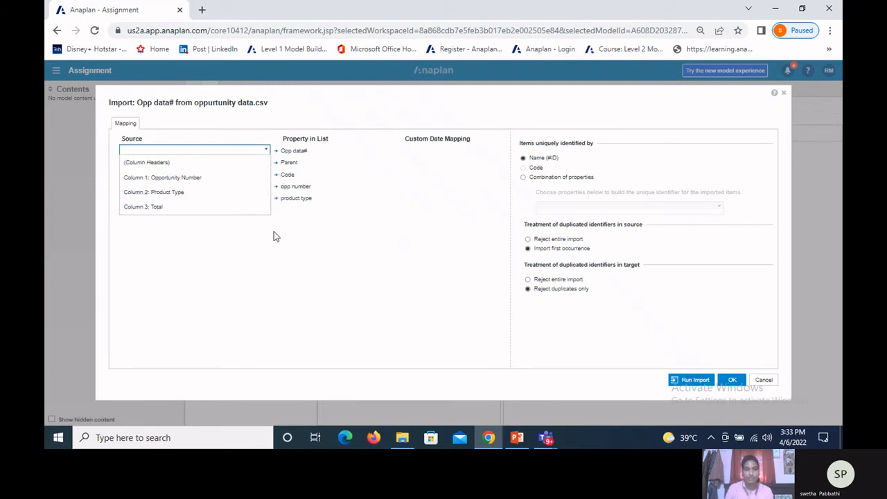
click(273, 250)
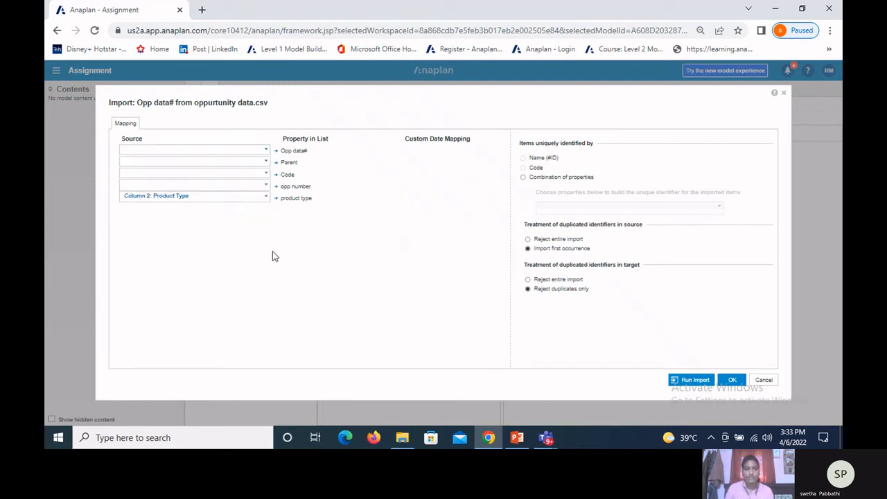
click(265, 185)
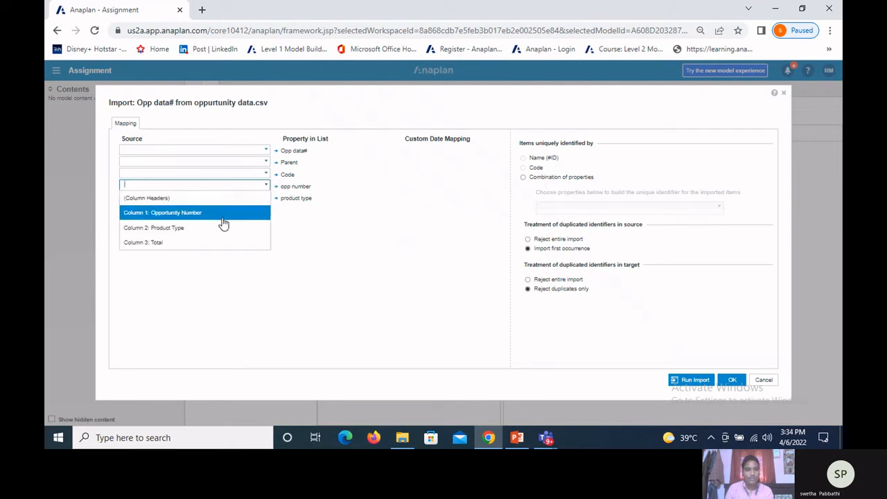
click(223, 217)
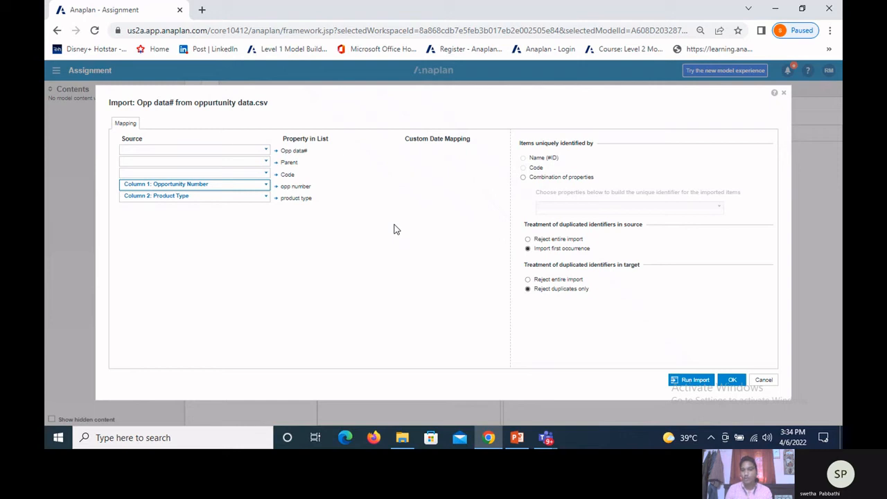
Step: Identify the imported items uniquely by the combination of the opp number and product type properties
click(522, 181)
click(556, 206)
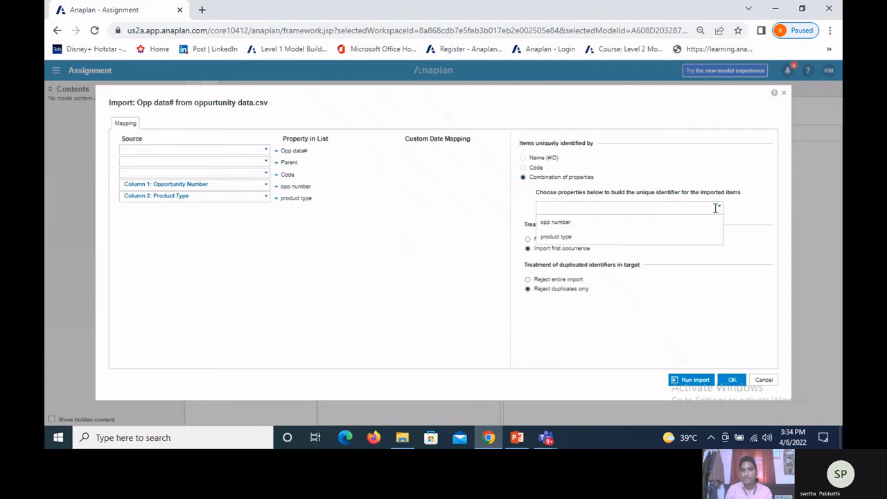
click(613, 225)
click(610, 237)
click(404, 264)
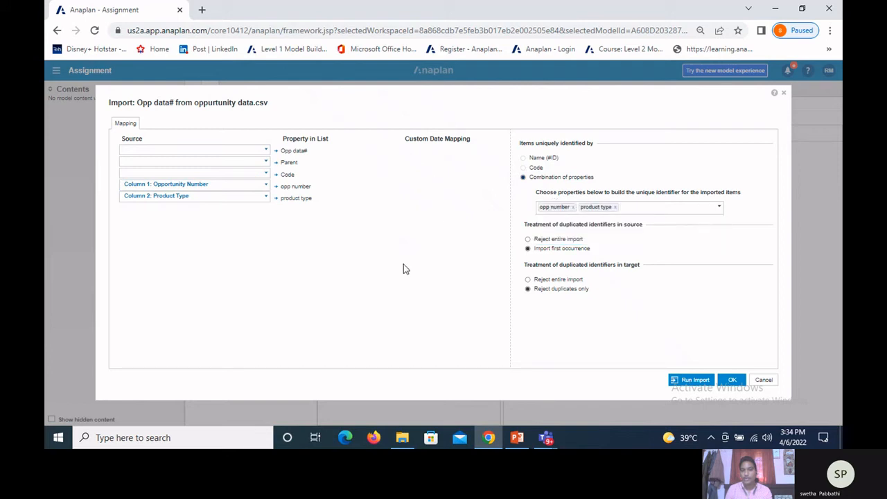
Step: Run the import into Opp data#, check the number of created items in the result summary and close the report
click(693, 380)
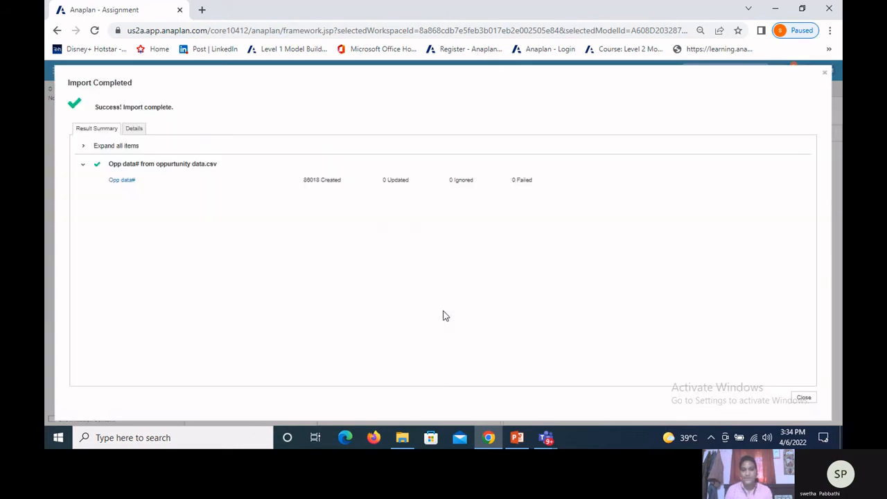
drag(346, 180, 310, 177)
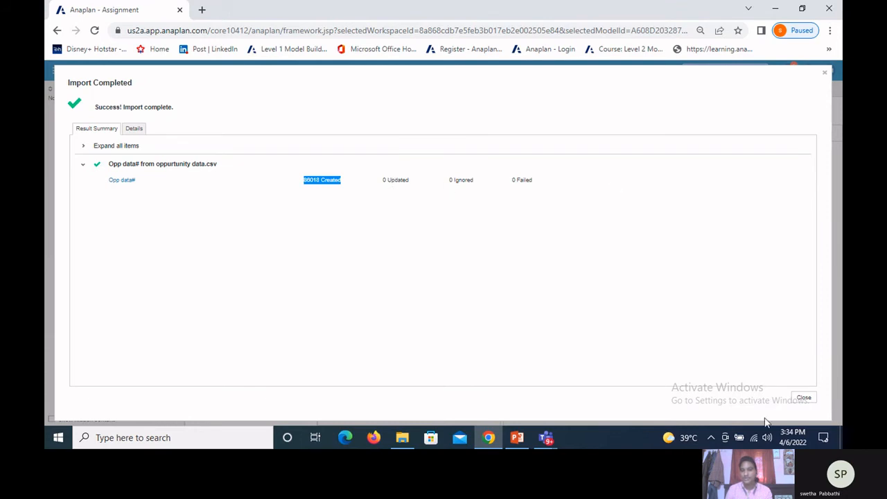
click(804, 398)
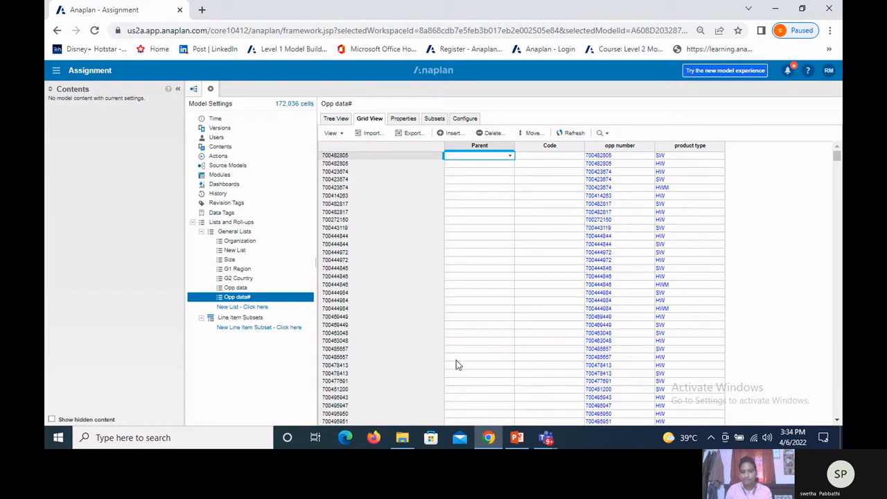
Step: Switch to PowerPoint to read the List subset definition on the Types of Lists slide, and return to Anaplan in Chrome
click(513, 439)
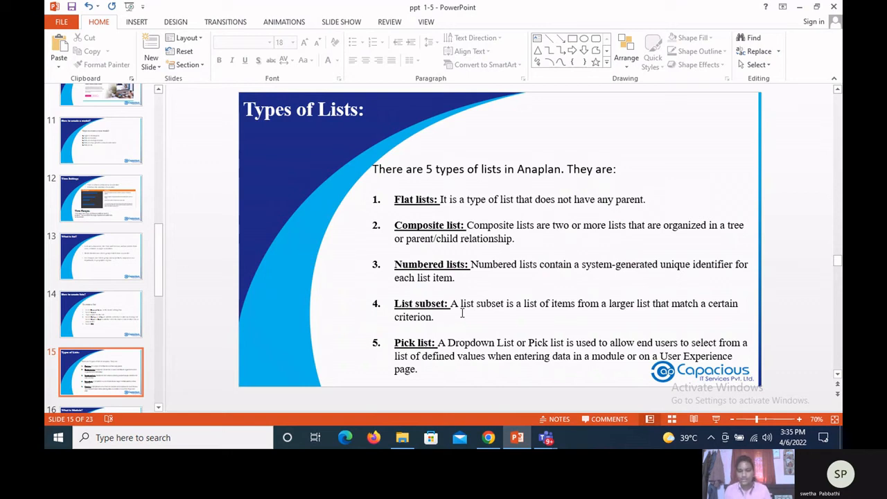
click(488, 438)
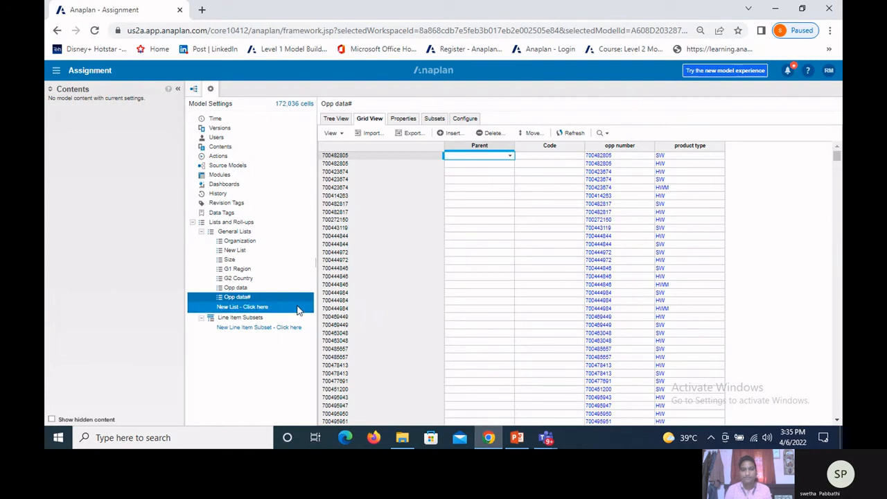
Step: Insert two lists named E1 departments and E2 emplyees at the end of the General Lists
click(275, 233)
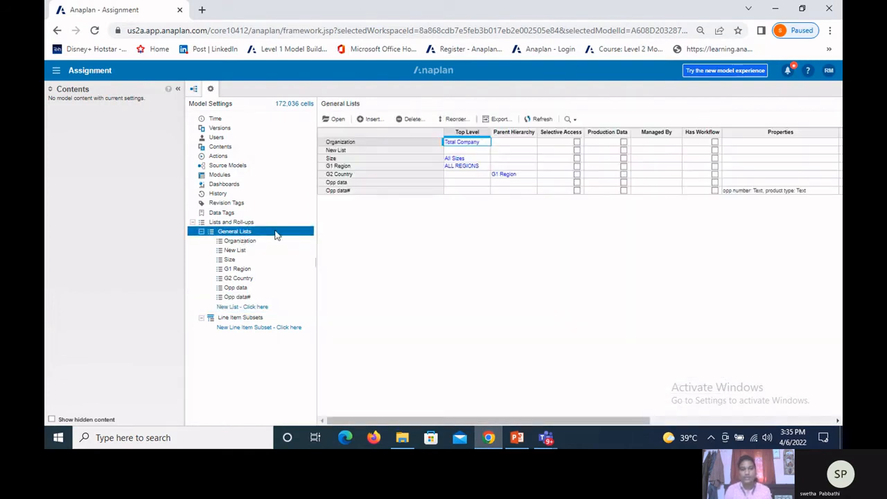
click(378, 118)
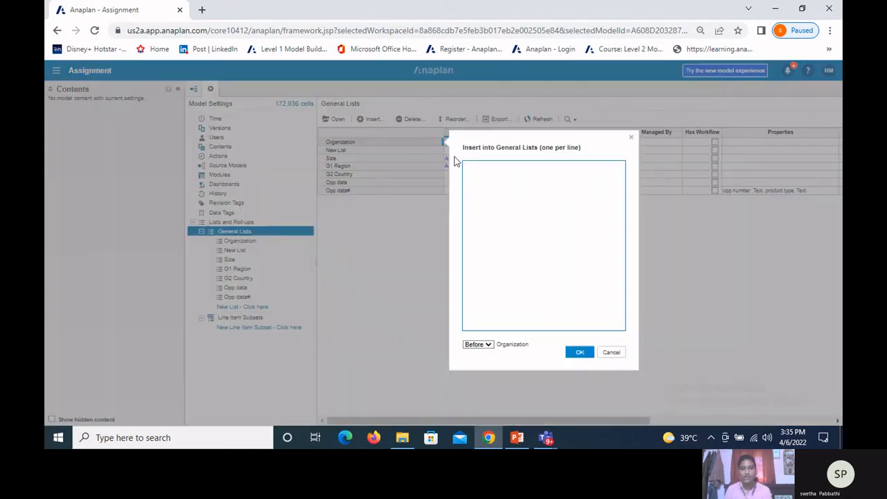
click(479, 179)
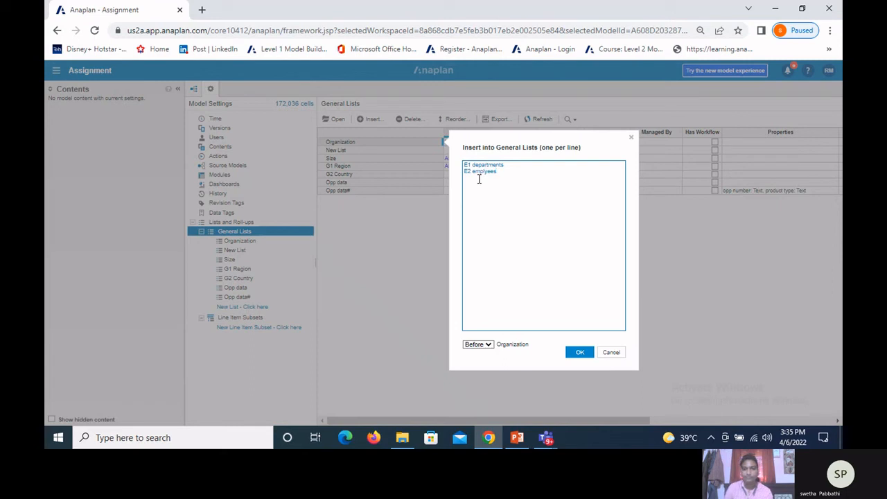
click(489, 351)
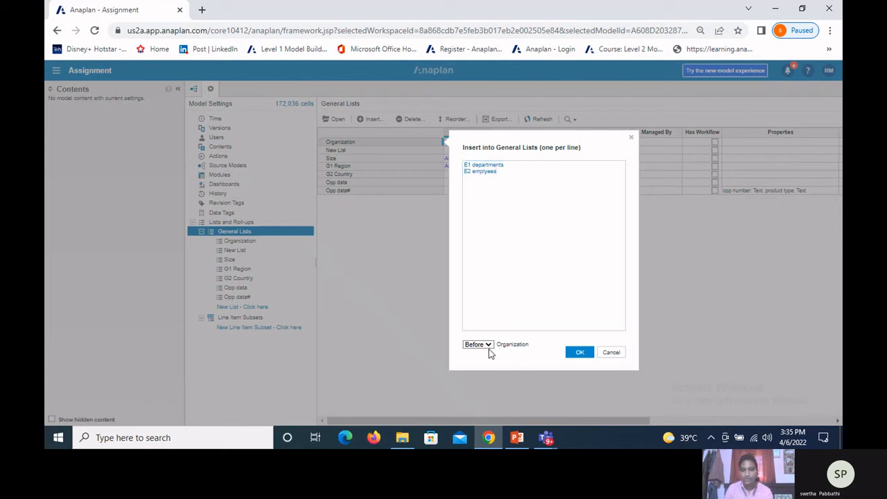
click(489, 349)
click(479, 376)
click(580, 353)
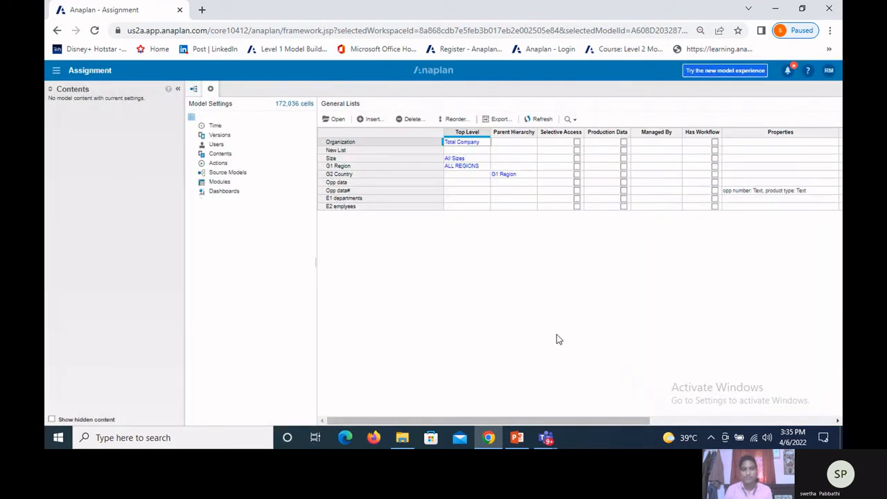
Step: Set the Parent Hierarchy of the E2 emplyees list to E1 departments
click(362, 208)
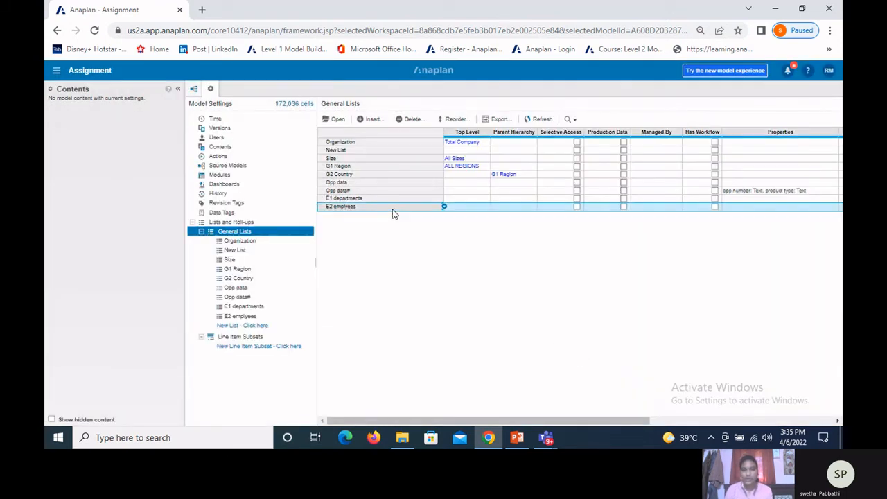
click(530, 208)
click(532, 207)
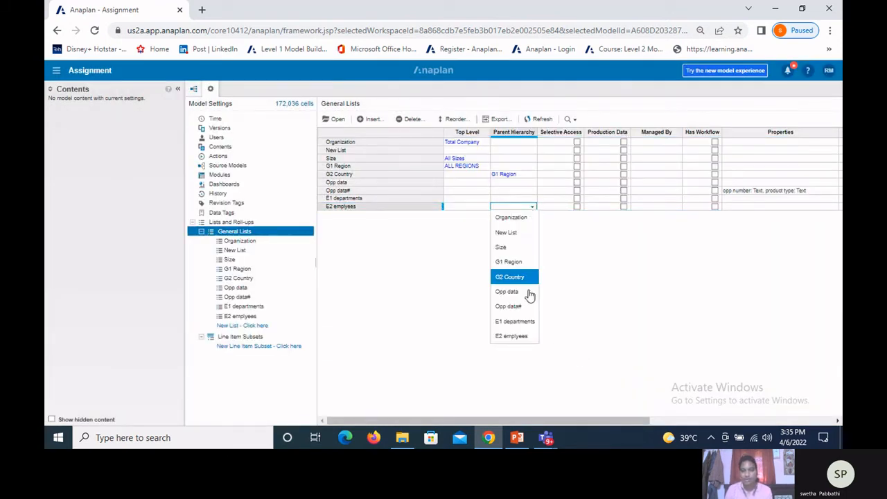
click(528, 323)
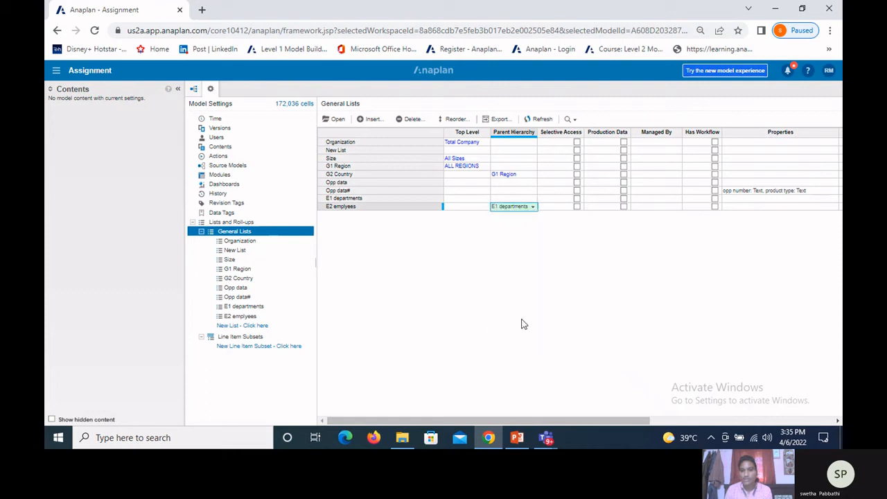
Step: Open the E1 departments list and upload the Departments file as its import source
click(342, 200)
click(333, 119)
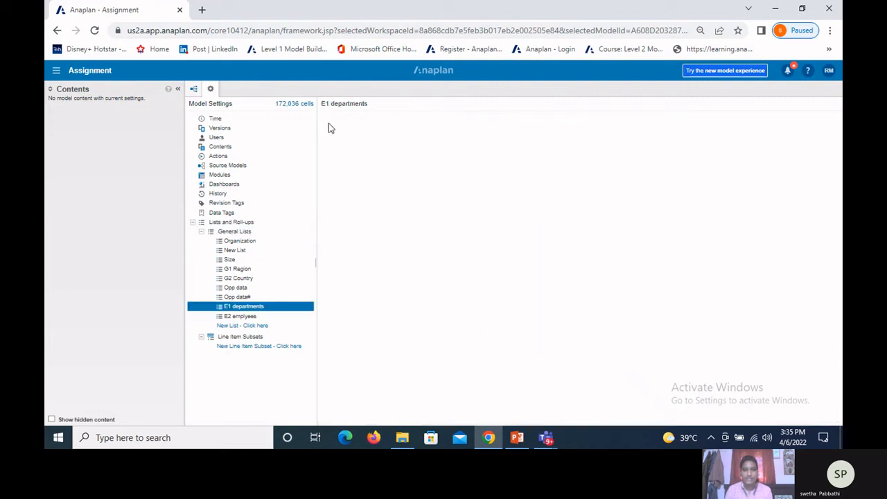
click(336, 133)
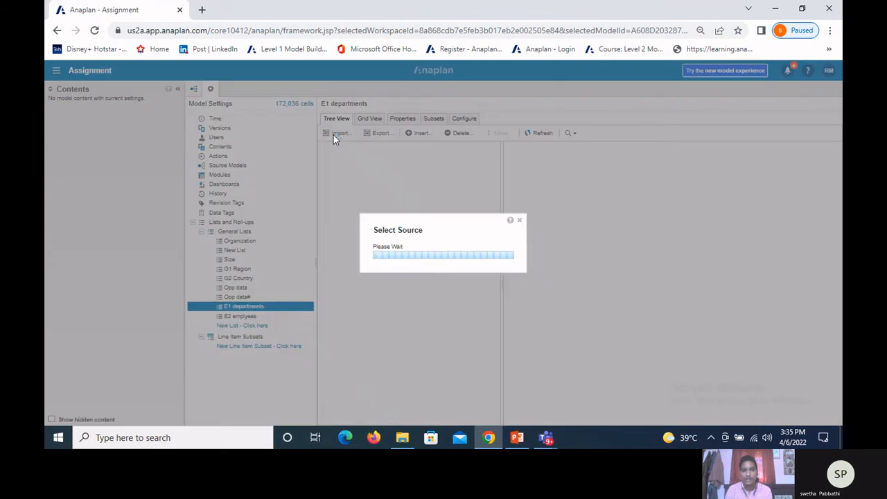
click(322, 163)
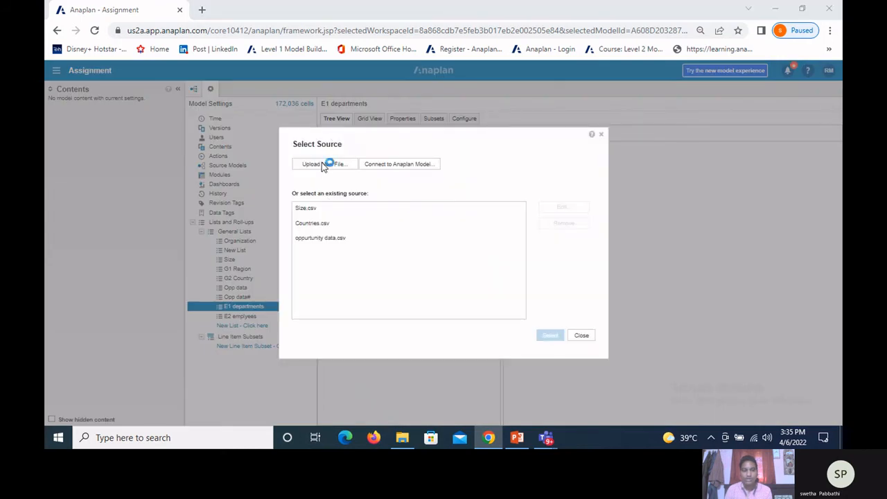
click(156, 98)
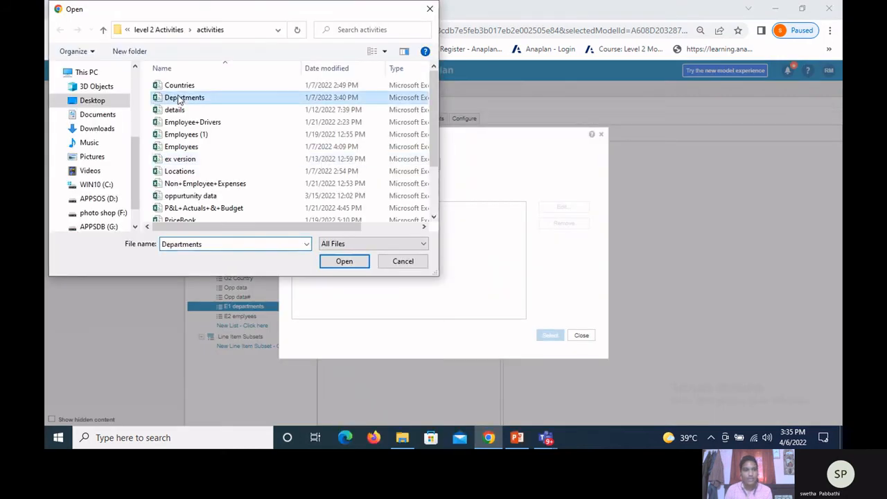
click(342, 263)
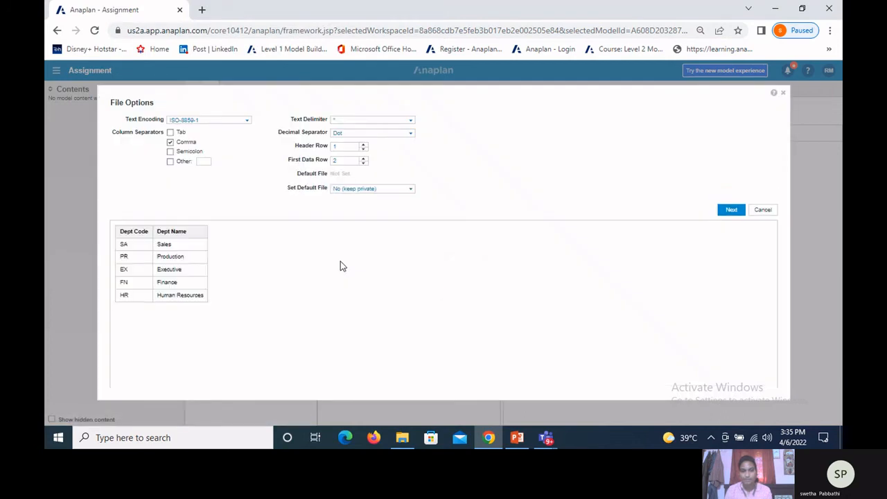
Step: Set Departments.csv as the default import file for Admins Only and accept the file options
click(409, 190)
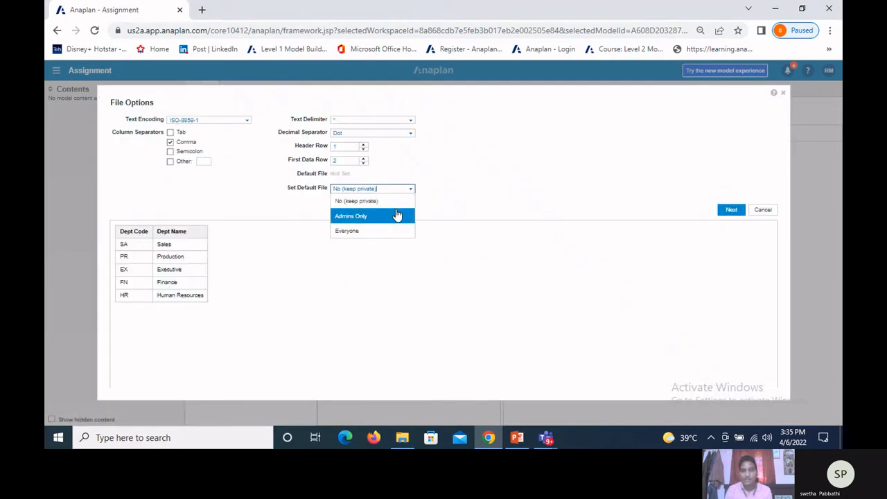
click(397, 216)
click(731, 210)
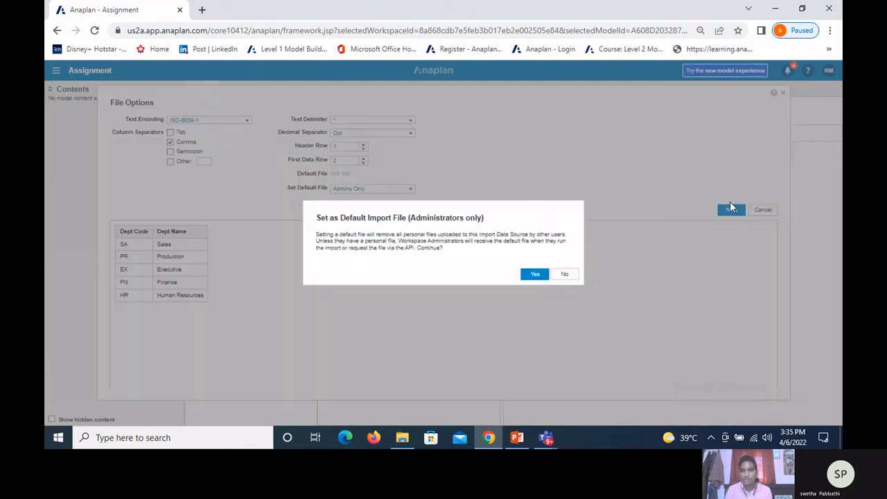
click(532, 274)
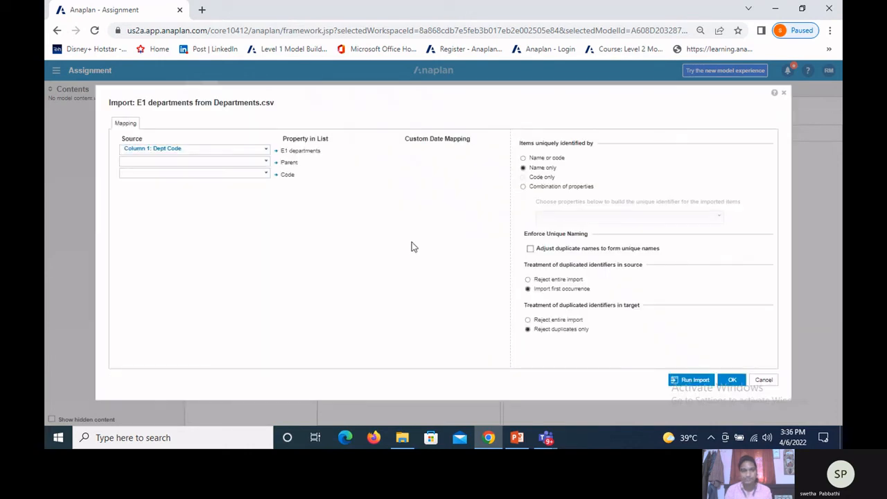
Step: Map the Dept Name column to E1 departments and the Dept Code column to Code
click(266, 151)
click(200, 193)
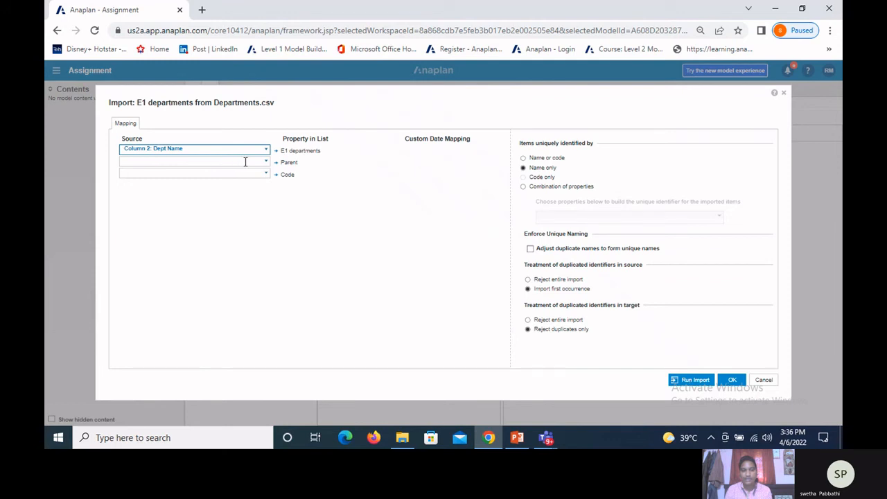
click(263, 173)
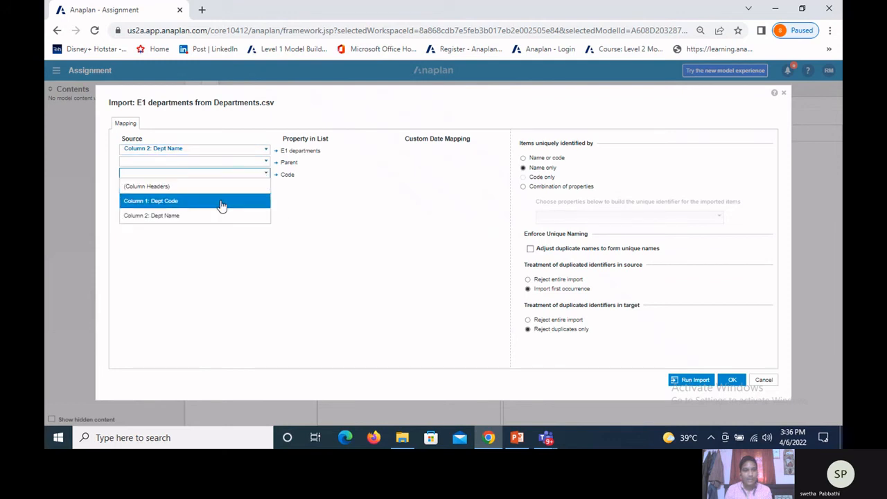
click(222, 206)
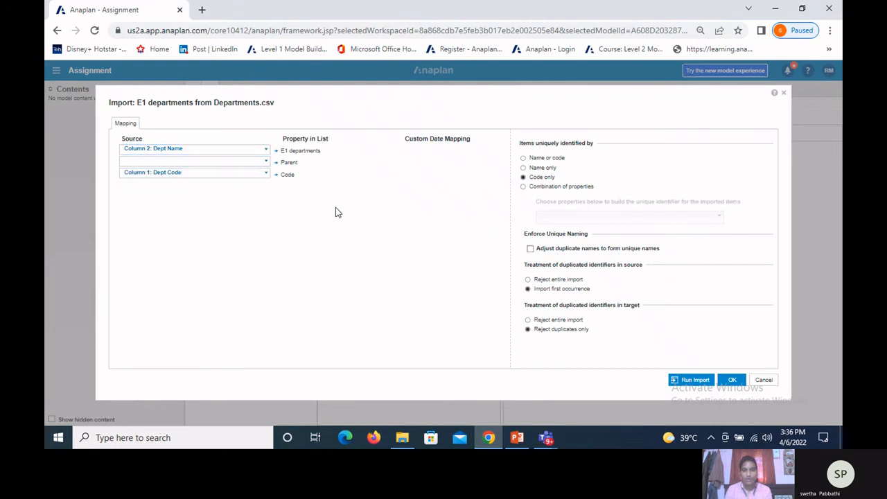
Step: Run the import into E1 departments, check the number of created items and close the report
click(694, 381)
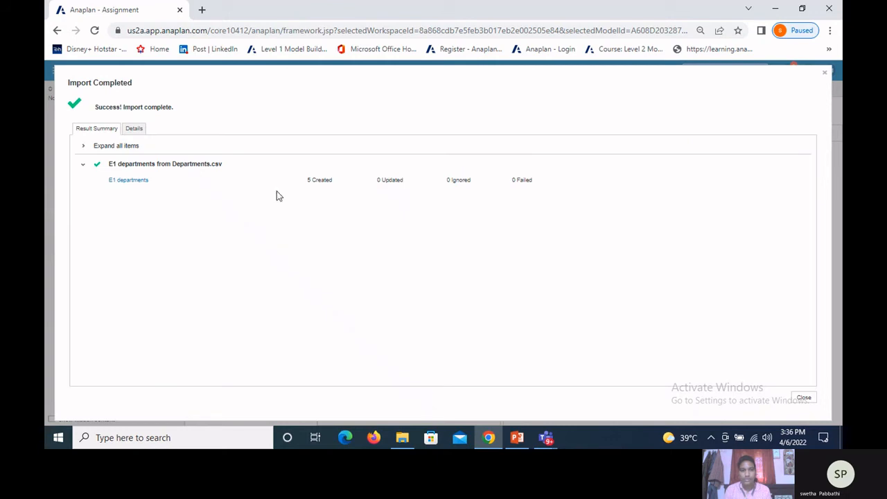
drag(306, 182, 332, 182)
click(804, 399)
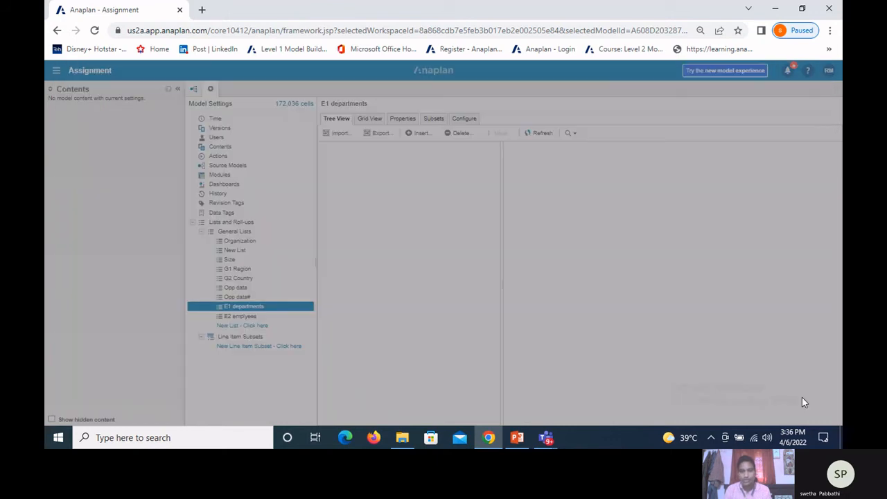
Step: Set the Top Level Item of the E1 departments list to All Departments and apply it
click(463, 119)
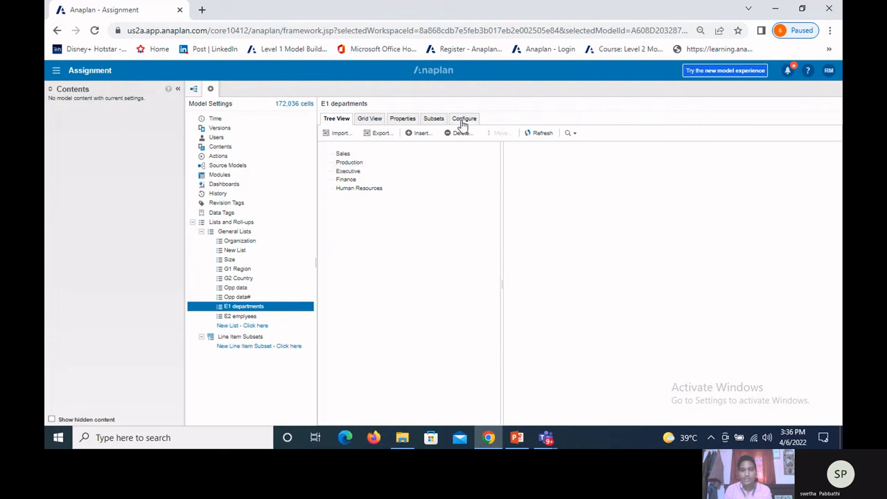
click(418, 139)
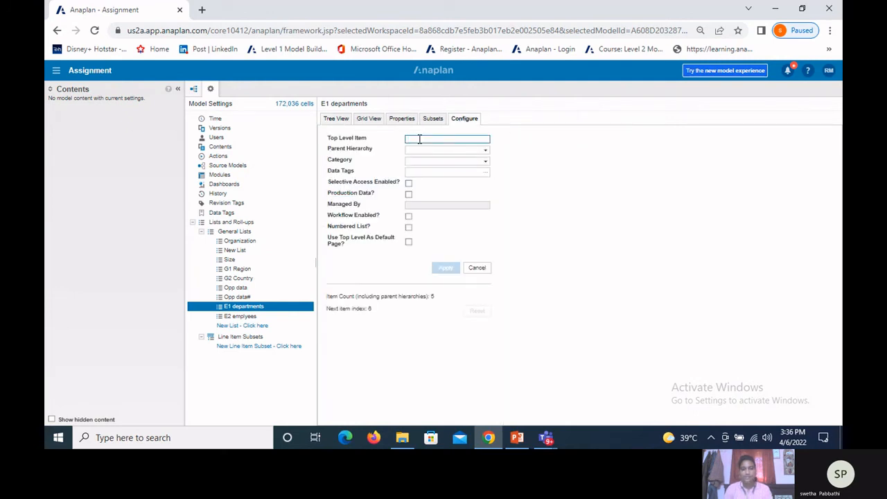
text(All De)
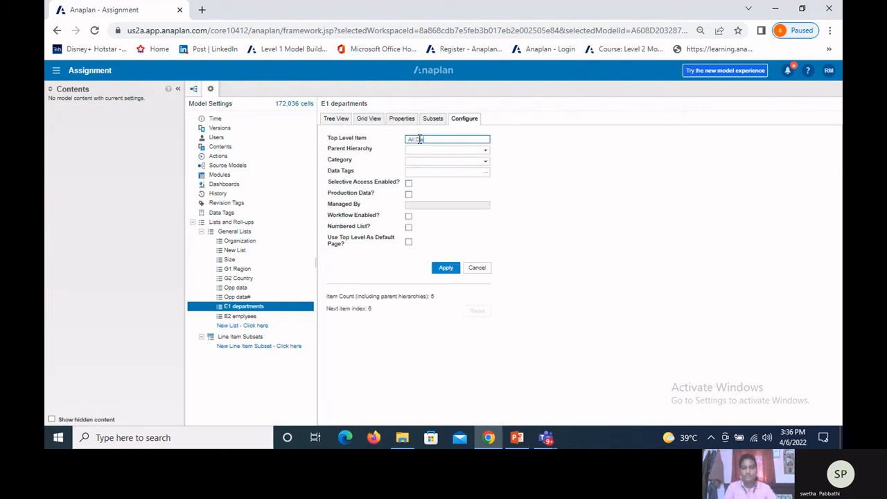
text(partm)
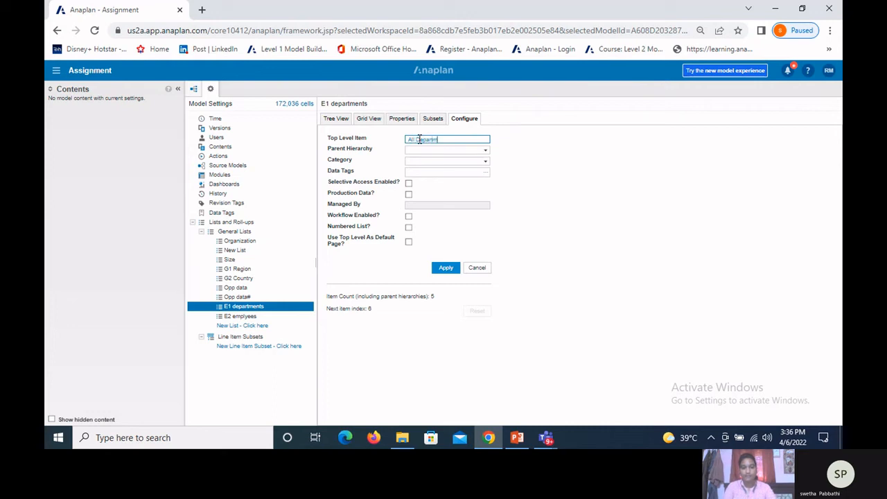
text(ents)
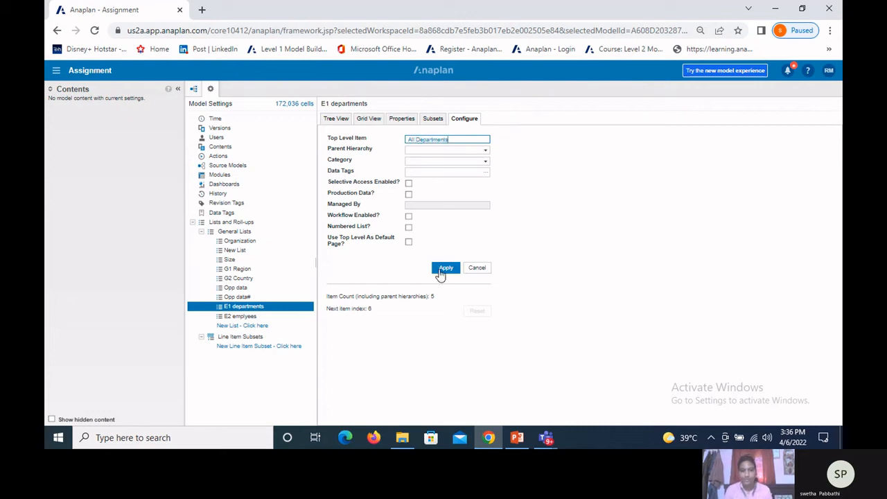
click(444, 269)
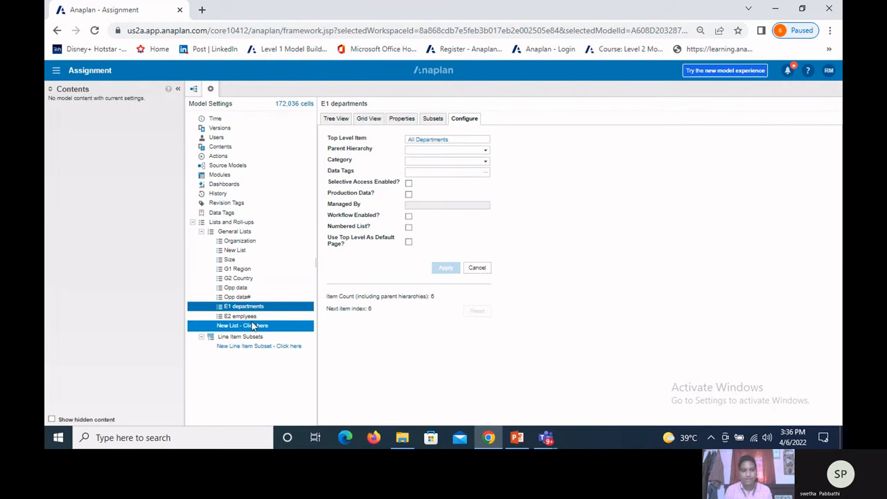
Step: Review the E1 departments hierarchy as a tree, and its parents and codes in the grid
click(340, 120)
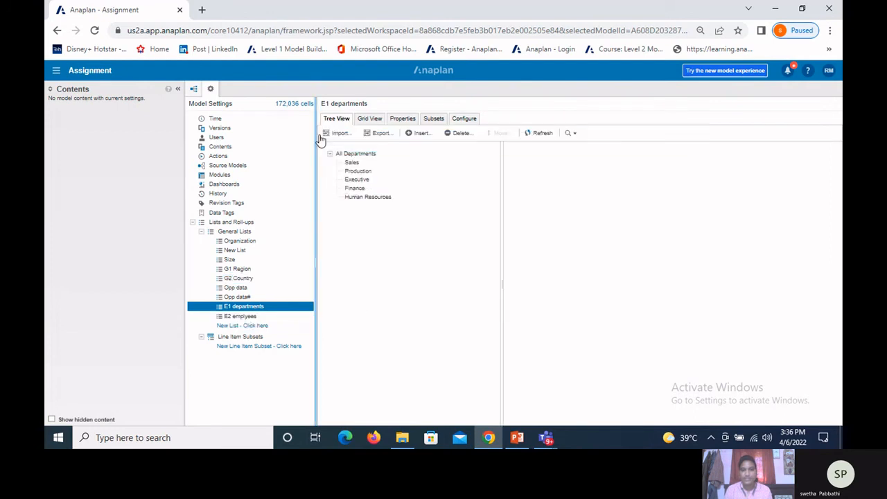
click(330, 155)
click(330, 154)
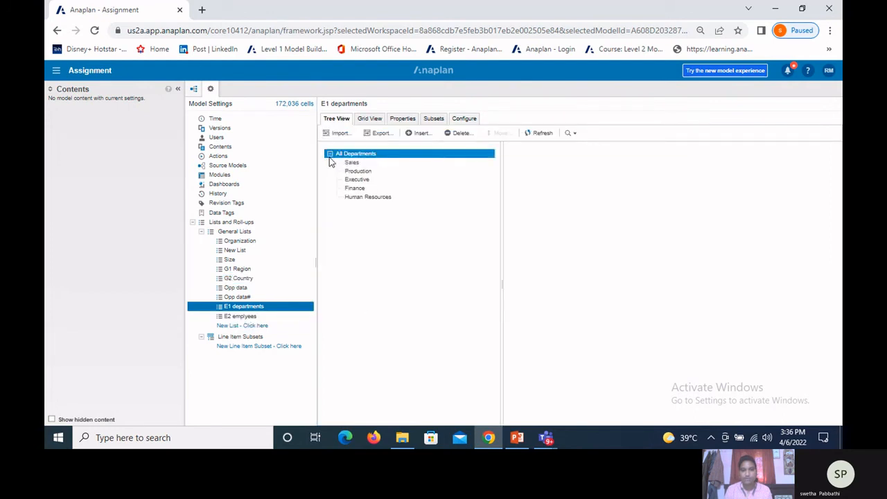
click(366, 120)
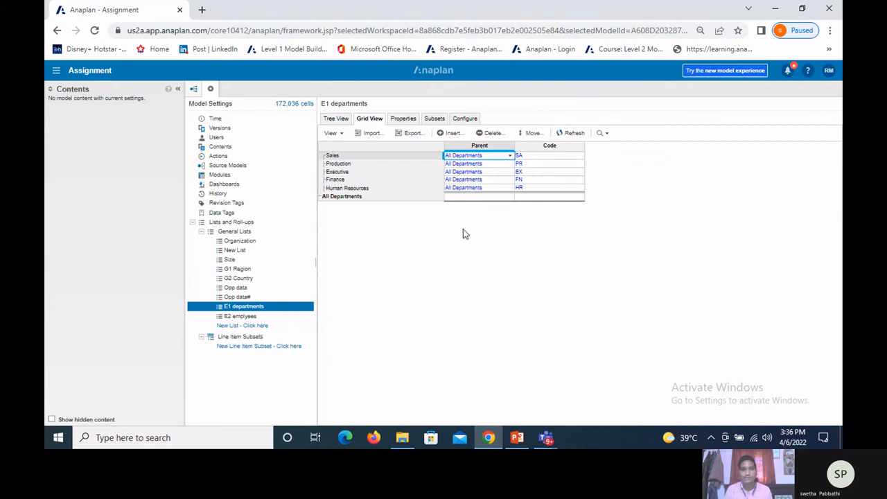
Step: Insert a subset named E2 employees:Active? in the E2 emplyees list and check its column in the grid
click(240, 317)
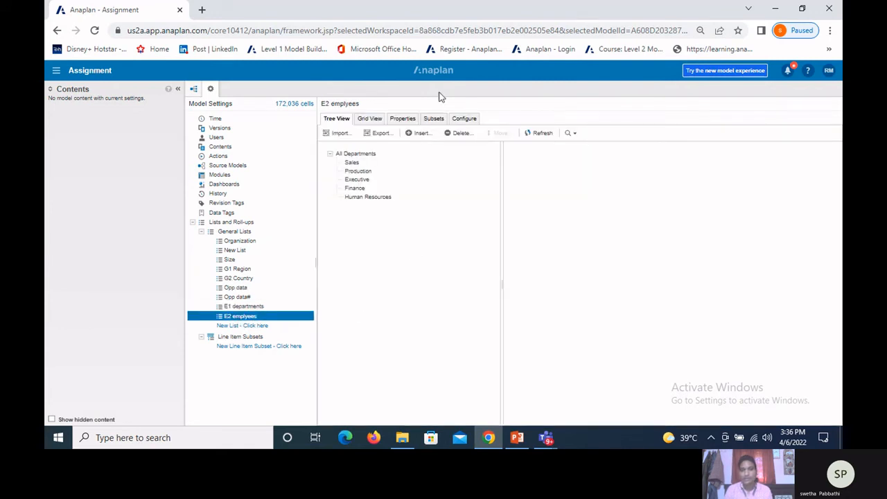
click(437, 119)
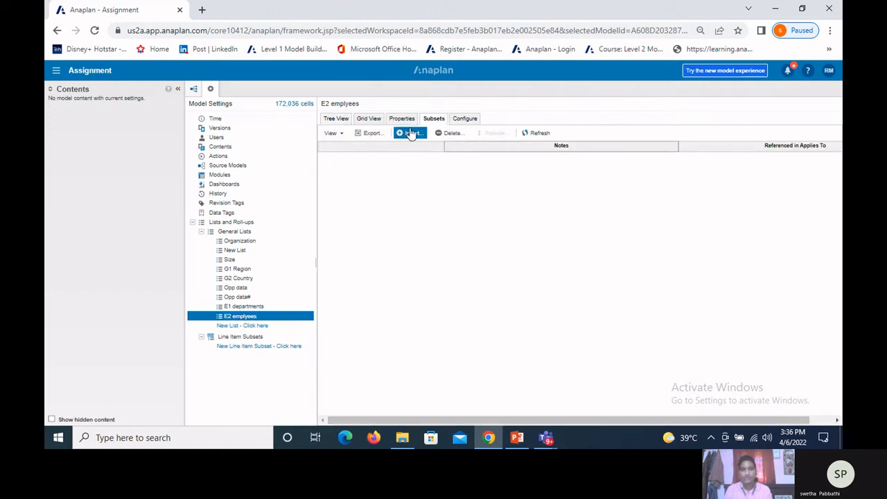
click(408, 134)
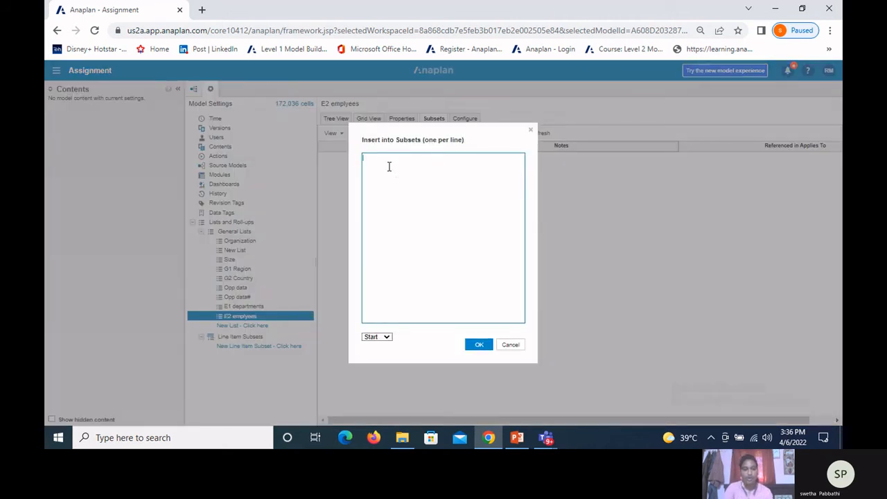
text(E2)
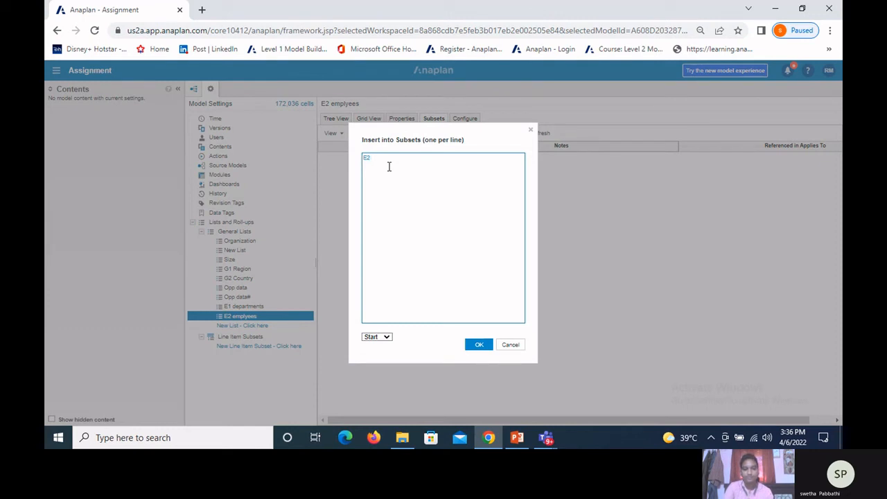
text( emplo)
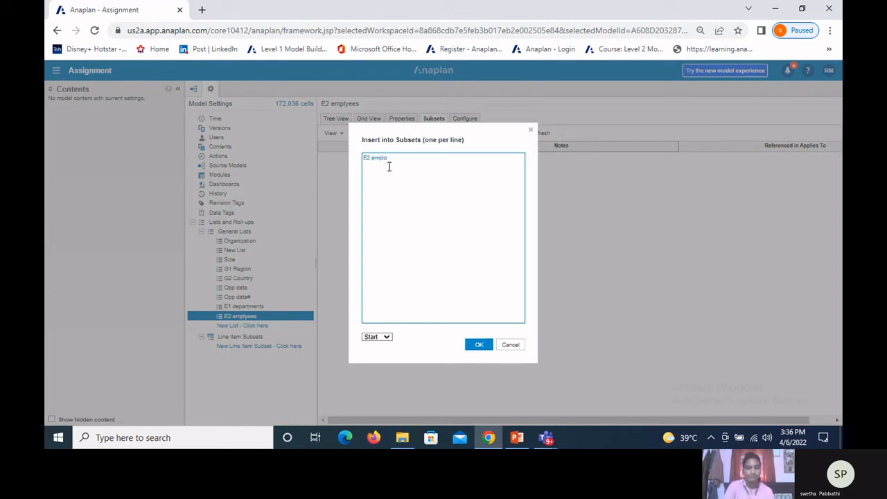
text(yees)
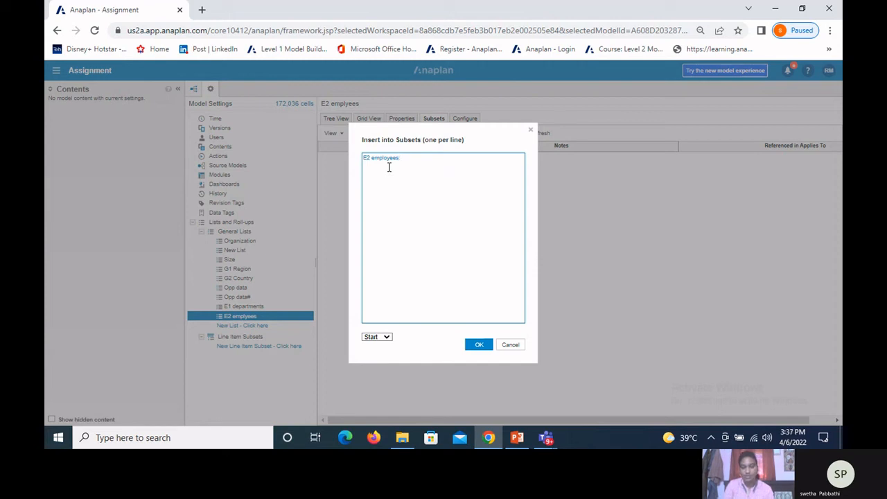
text(:Acti)
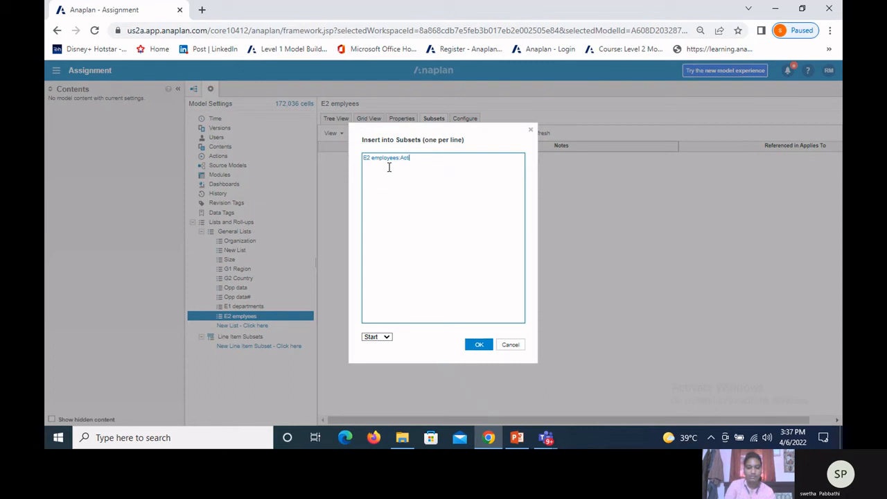
text(?)
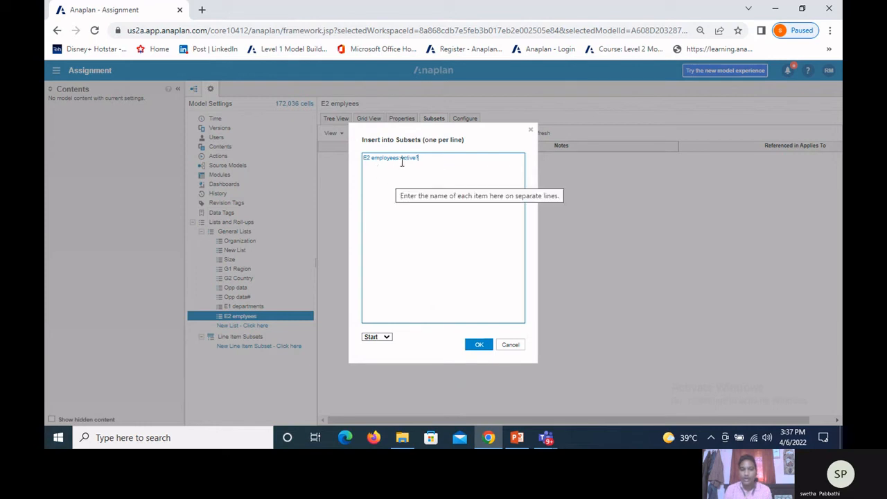
click(478, 349)
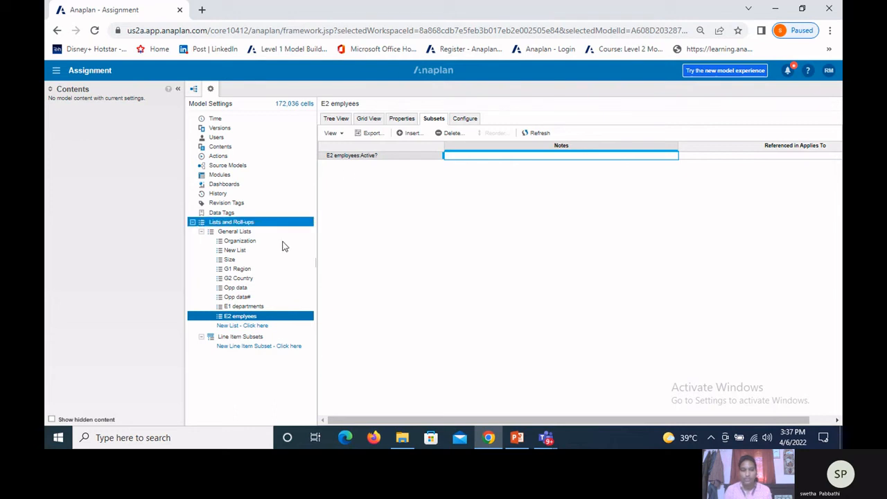
click(330, 120)
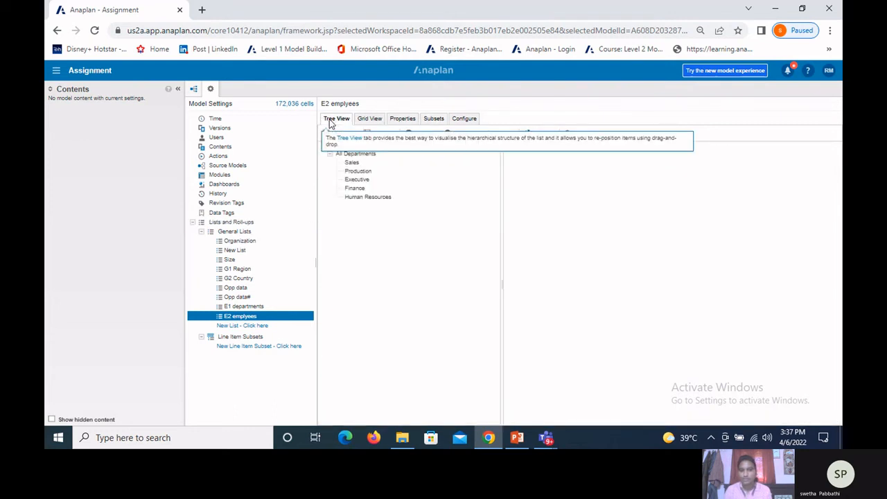
click(371, 119)
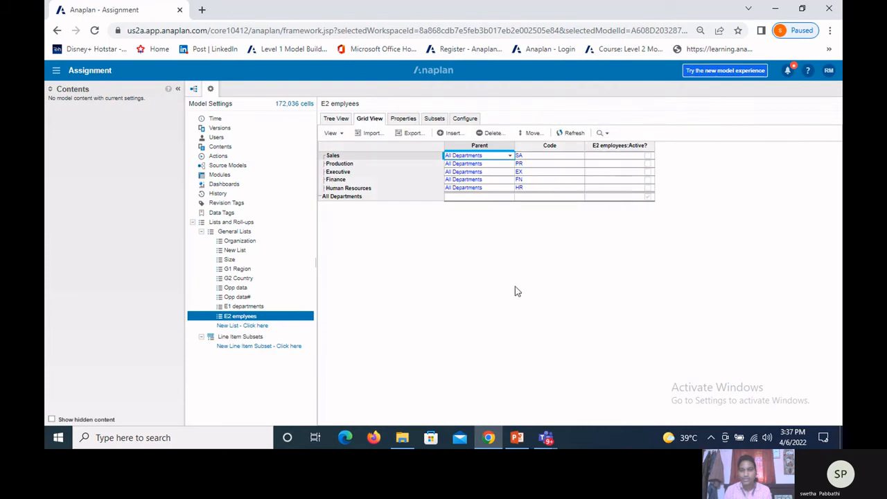
Step: Upload Employees (1).csv as the import source for the E2 emplyees list and accept its file options
click(331, 119)
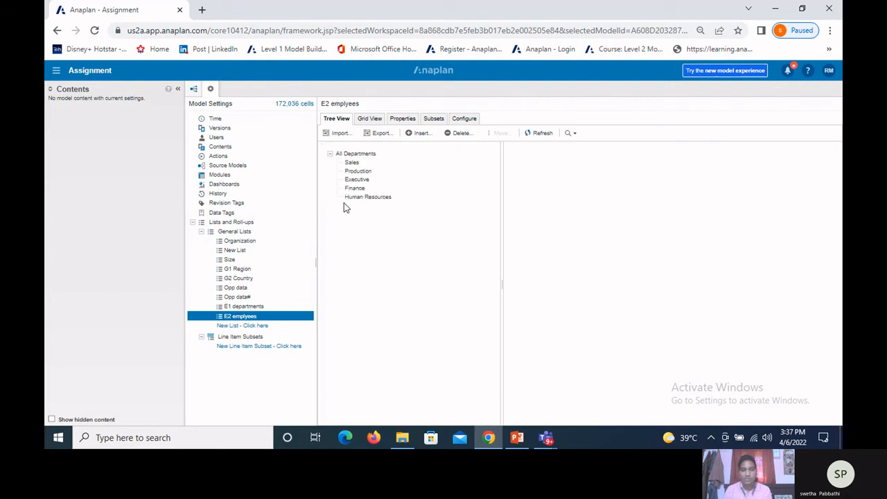
click(341, 134)
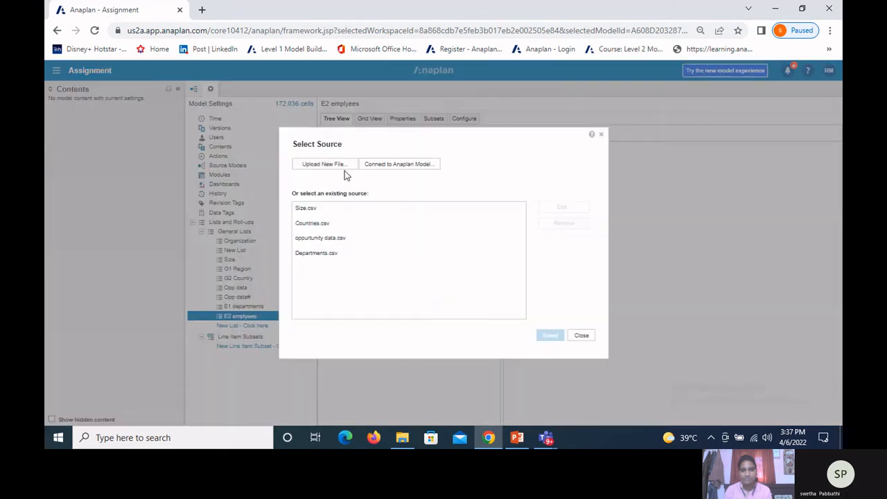
click(337, 165)
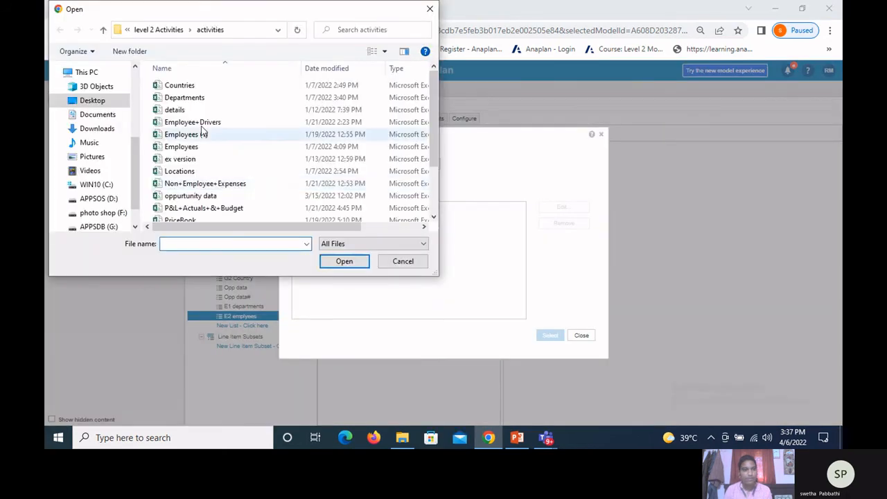
click(202, 133)
click(350, 264)
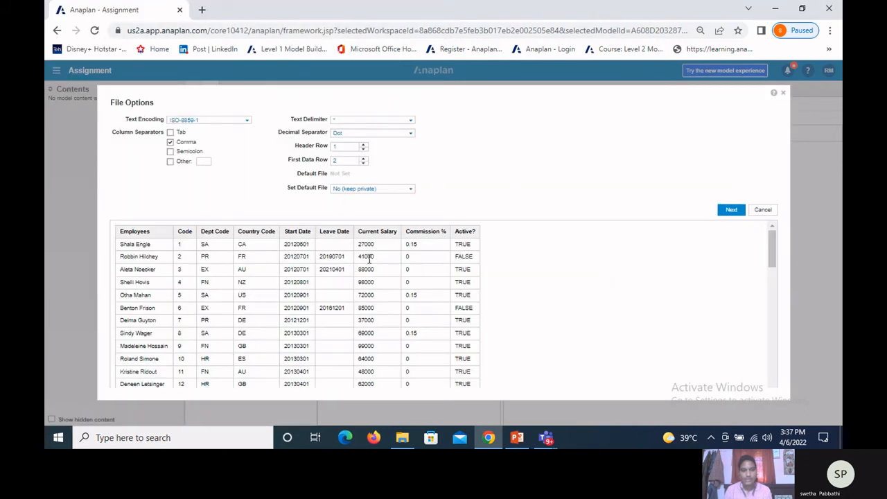
click(732, 210)
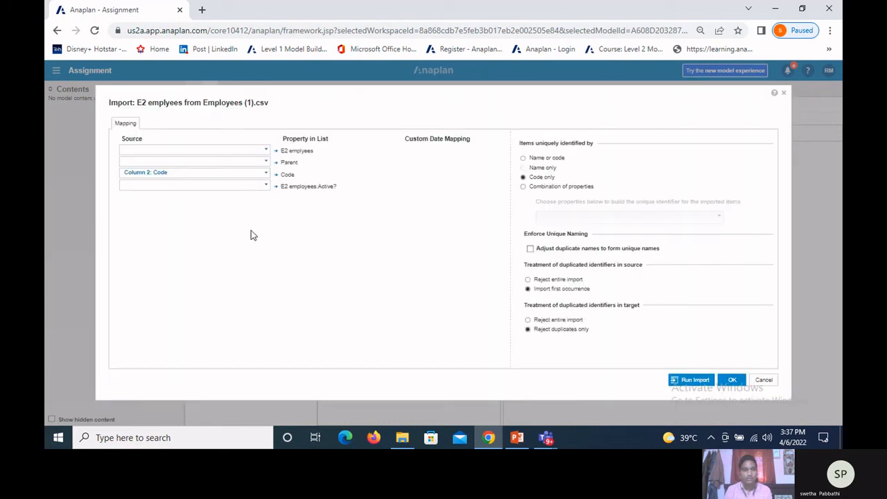
Step: Map Column 1: Employees to E2 emplyees, Column 3: Dept Code to Parent, and Column 9: Active? to E2 employees:Active?
click(266, 150)
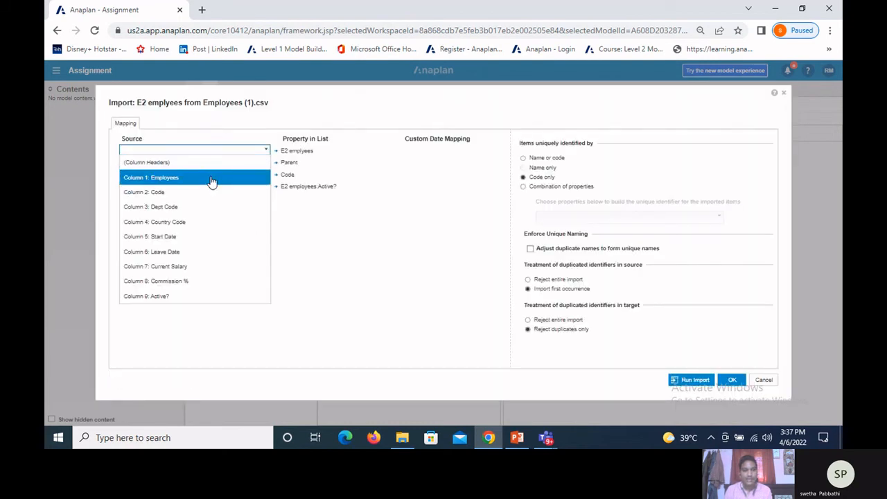
click(211, 179)
click(265, 162)
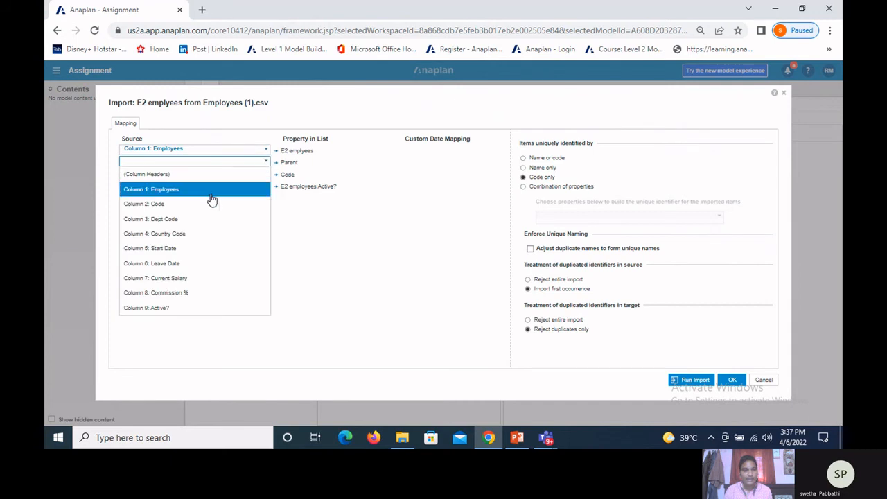
click(202, 223)
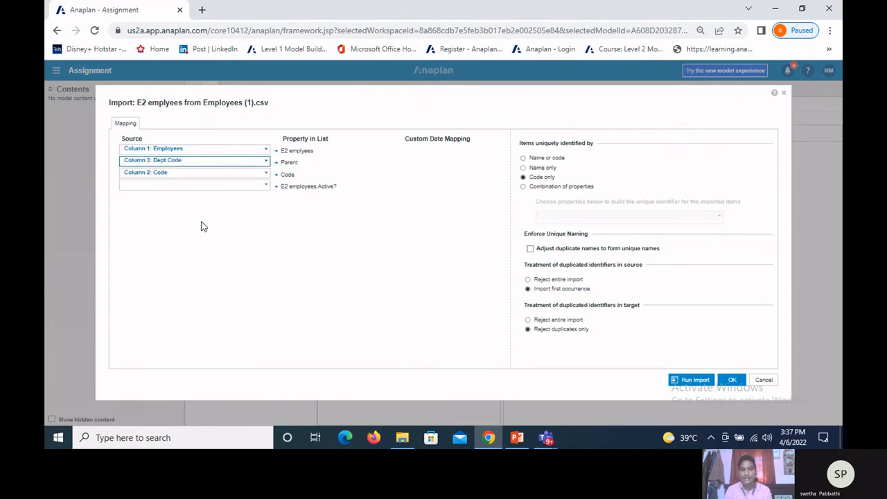
click(265, 187)
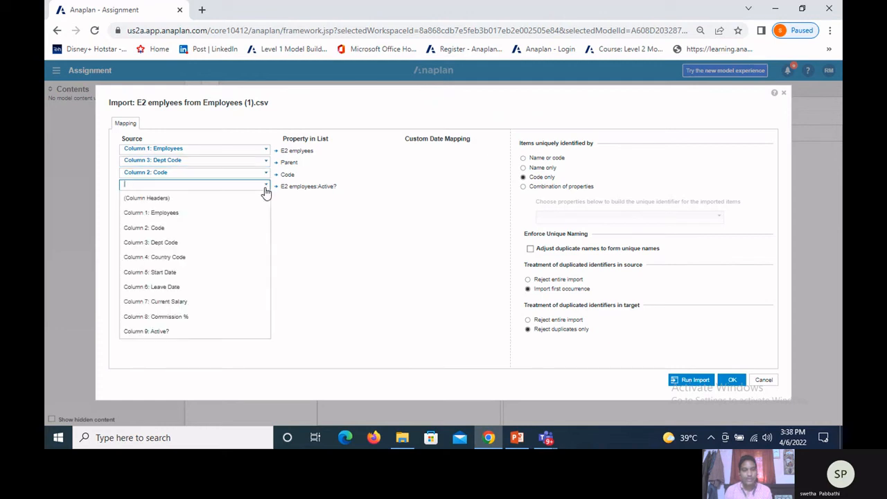
click(163, 332)
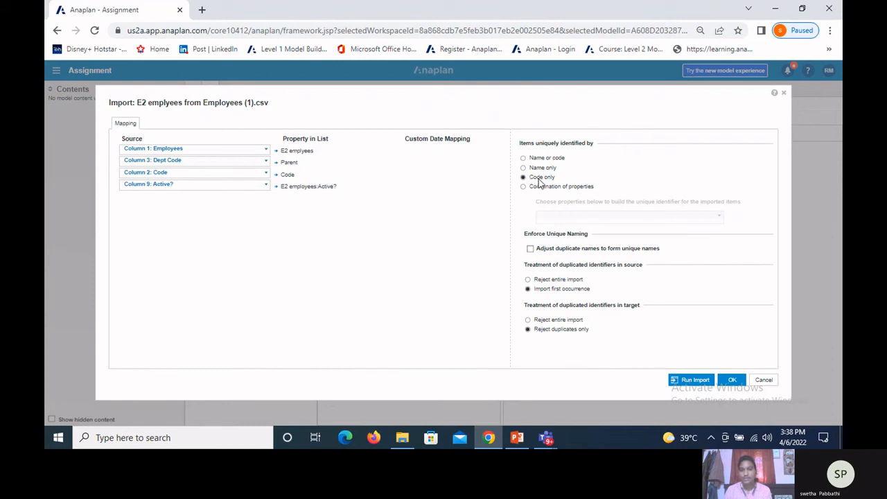
Step: Run the import into E2 emplyees, check the number of created items and close the report
click(691, 380)
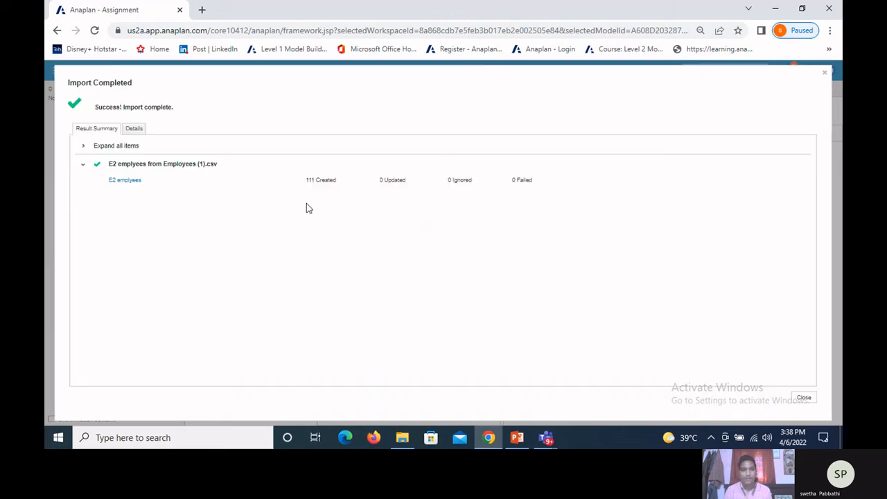
drag(300, 183, 332, 183)
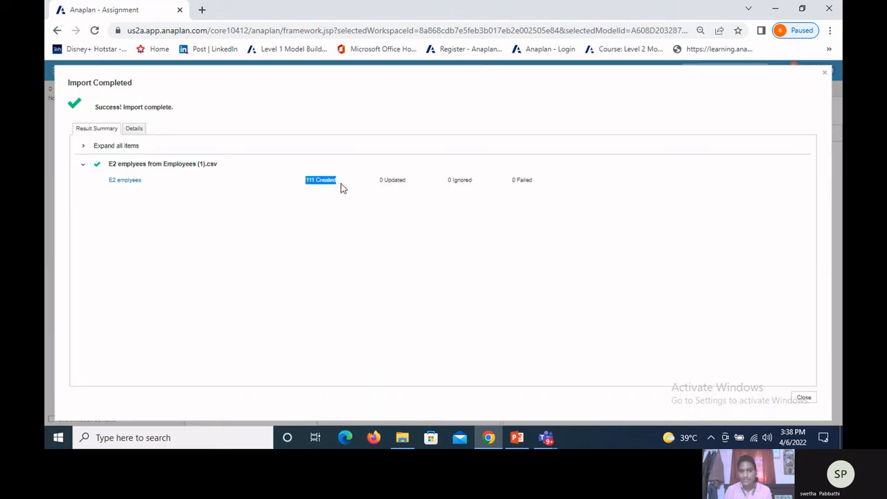
click(803, 400)
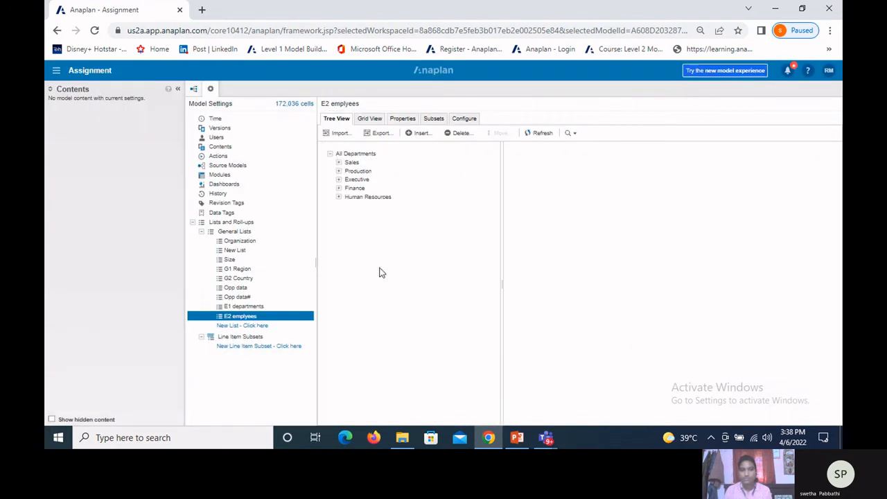
Step: Examine the employees under Sales, Production, Executive, Finance and Human Resources in the tree, collapsing each department again
click(339, 162)
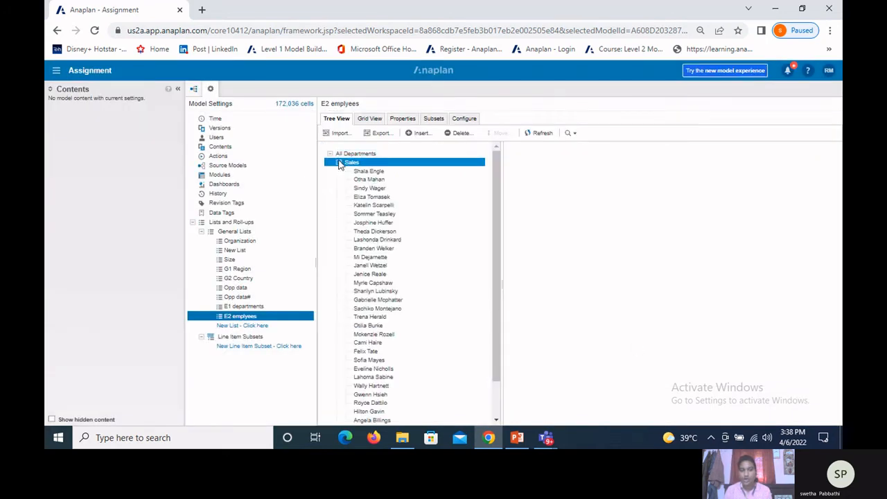
click(339, 162)
click(339, 171)
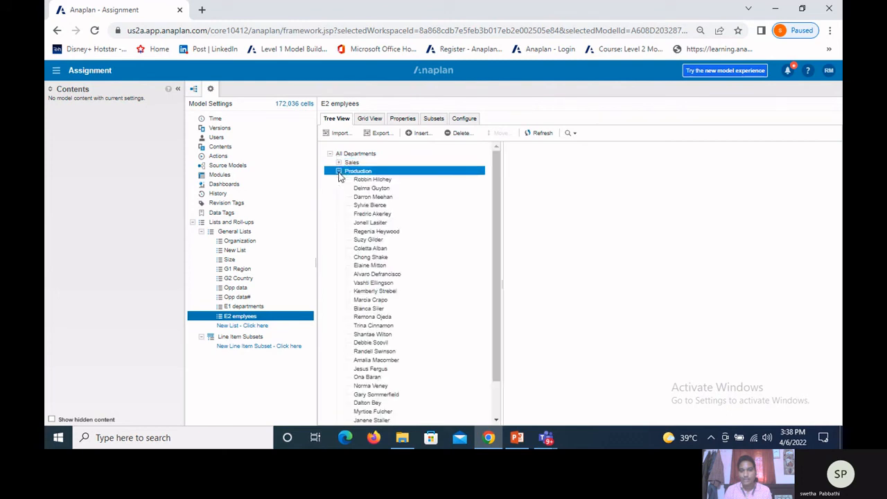
click(338, 172)
click(338, 179)
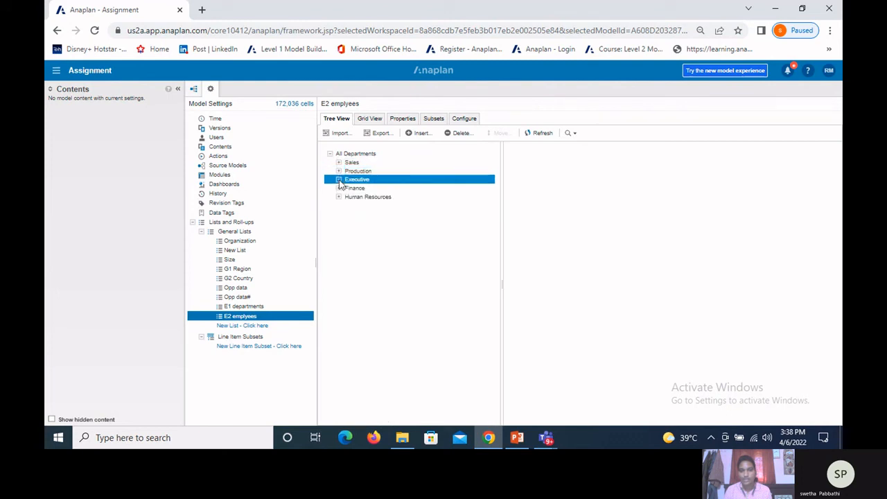
click(338, 179)
click(338, 188)
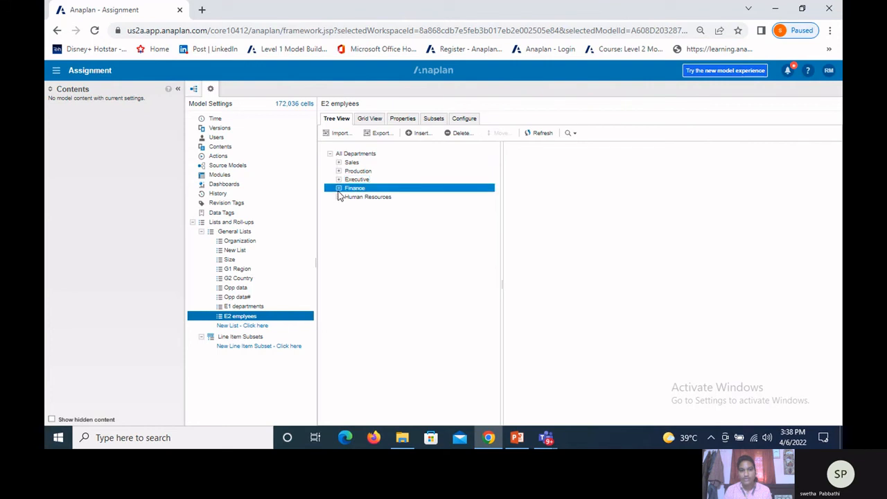
click(339, 188)
click(338, 196)
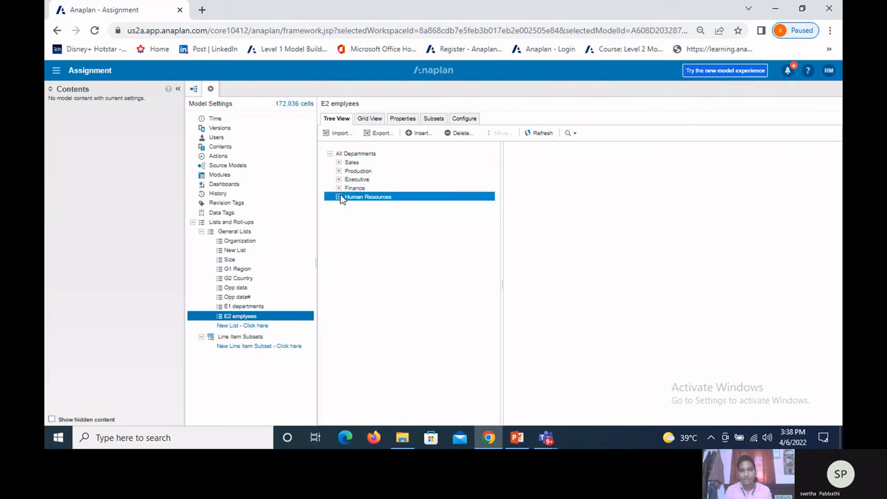
click(338, 197)
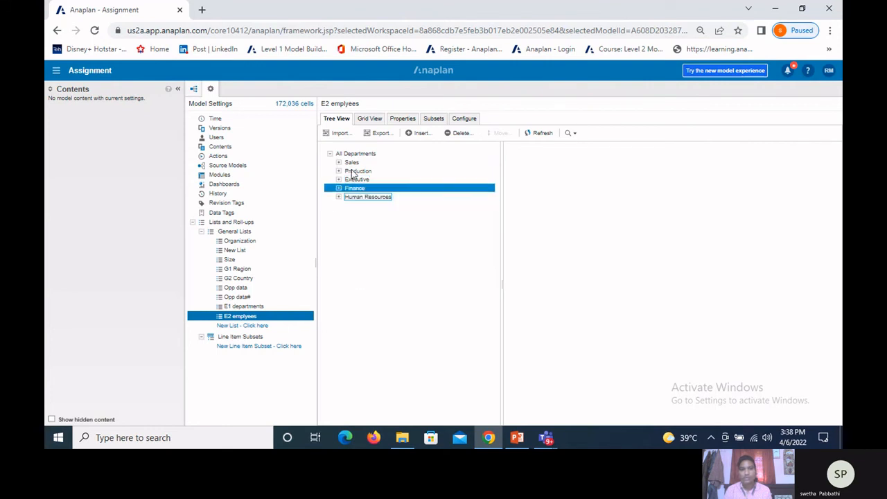
Step: Review the parents, codes and E2 employees:Active? flags in the grid, and switch to the PowerPoint slide on list types
click(377, 122)
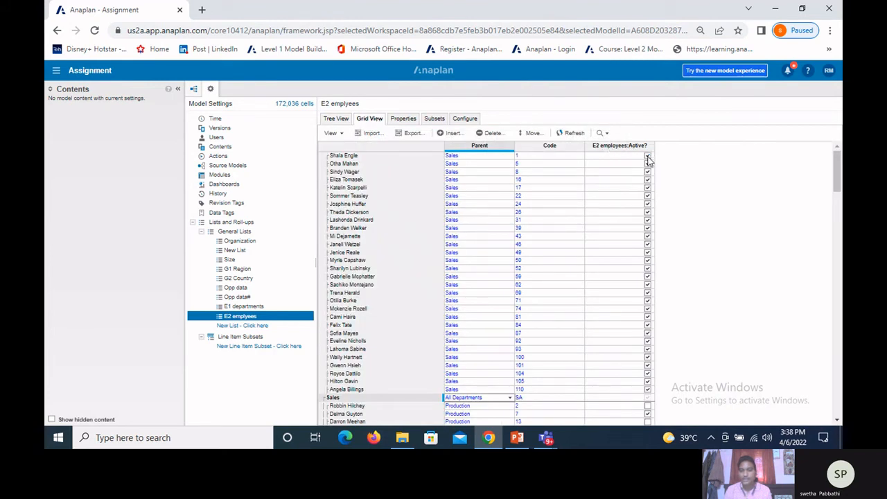
scroll(638, 252, down, 2)
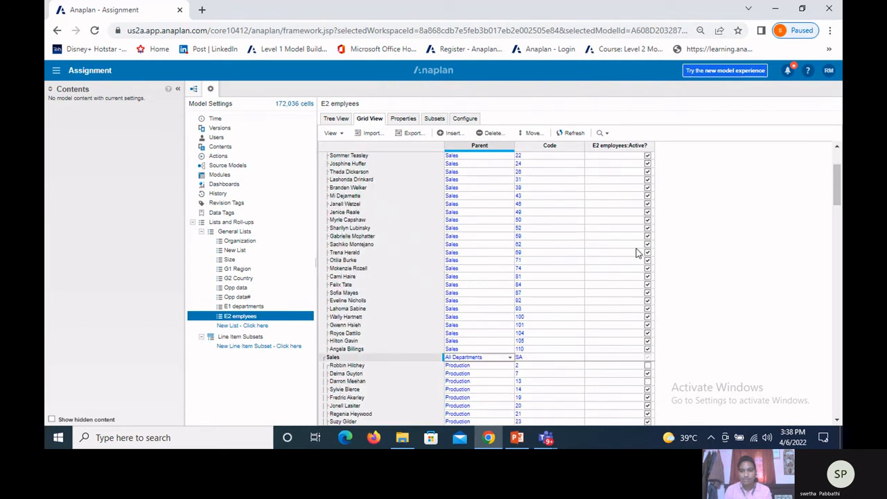
scroll(628, 275, down, 1)
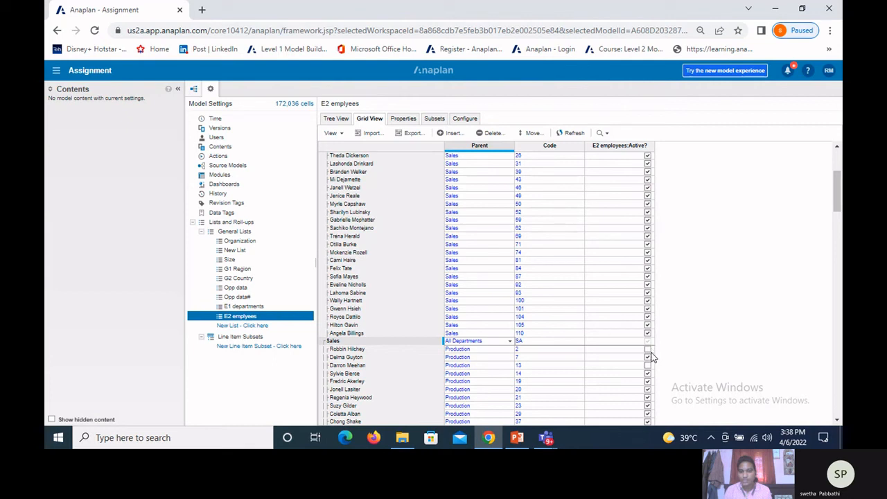
scroll(652, 353, down, 2)
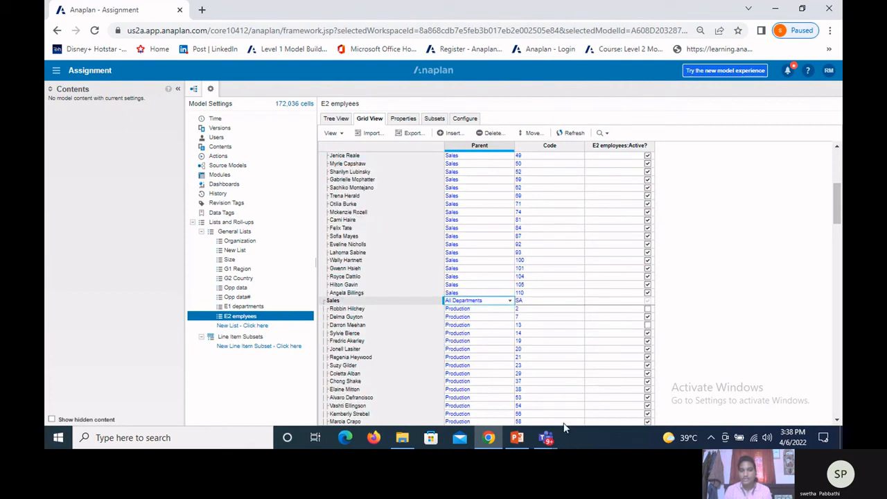
click(517, 438)
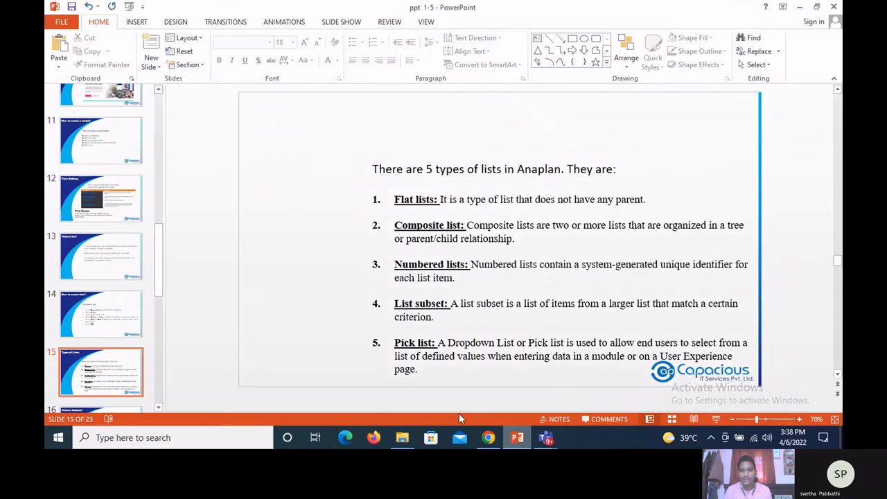
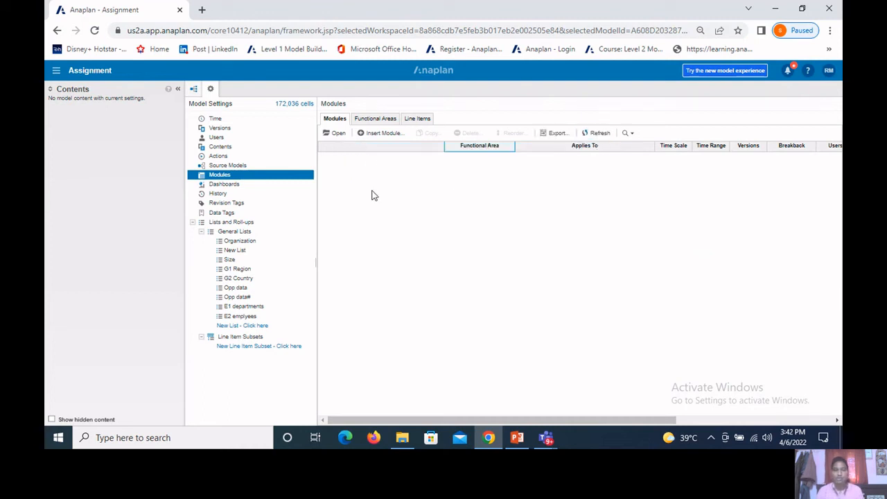
Step: Start a new module named Sample Module, trying Time on pages before returning it to columns
click(378, 134)
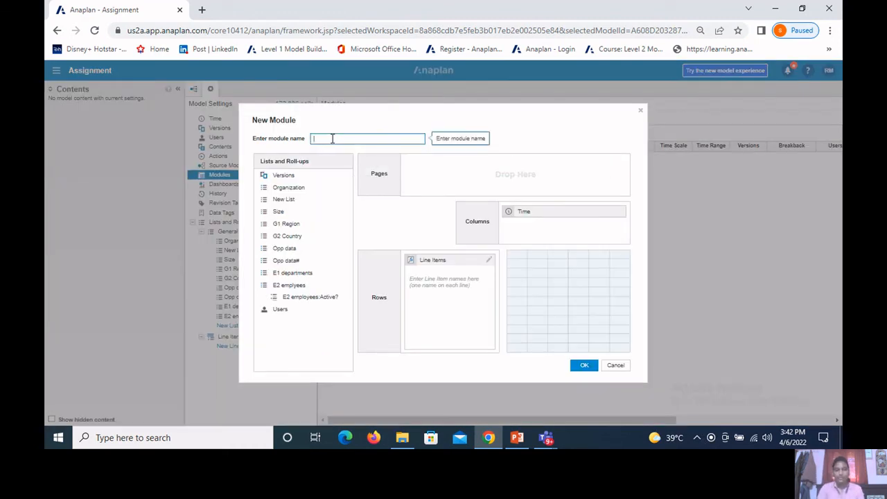
text(Sam)
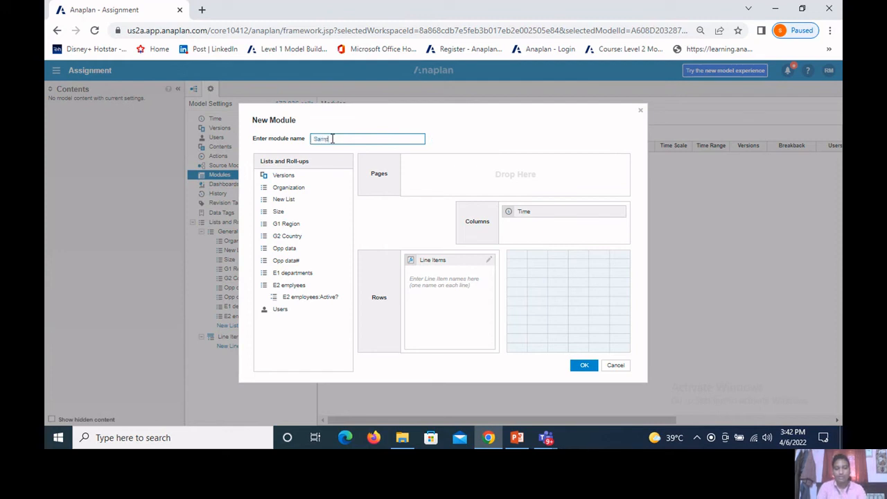
text(ple Module)
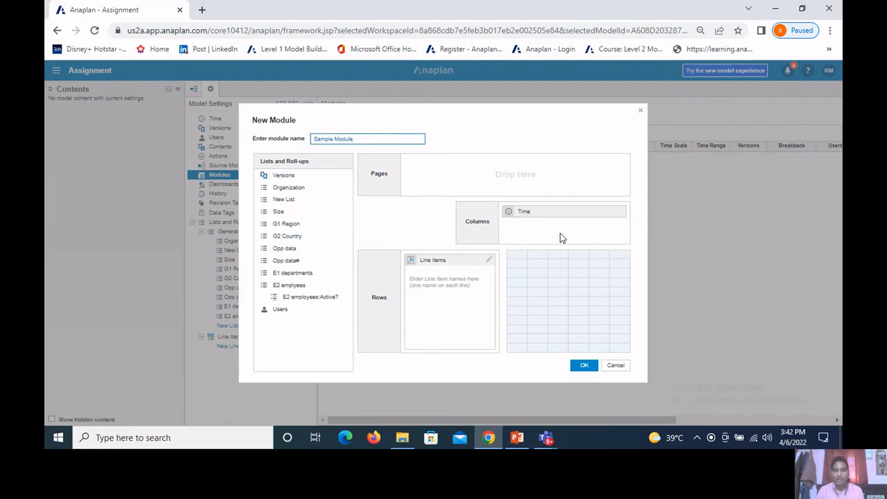
drag(537, 220, 445, 280)
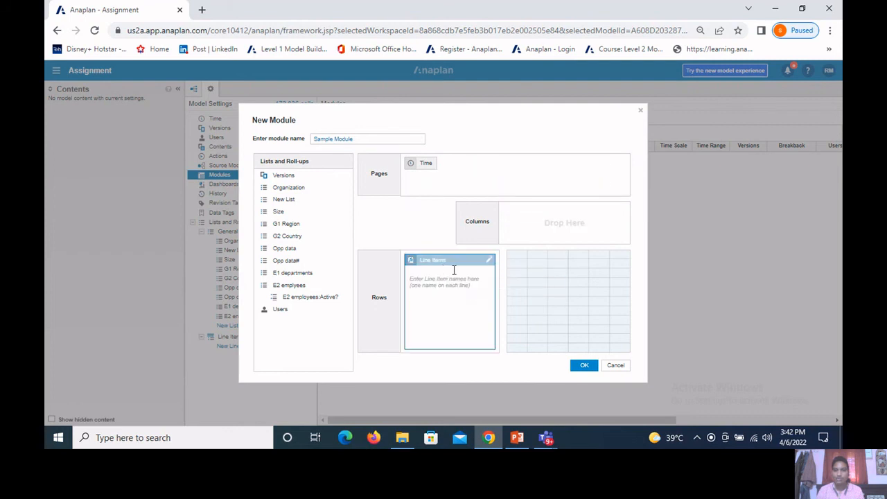
drag(420, 170, 527, 235)
Step: Add the line item Sample data to the rows and create the module
click(425, 279)
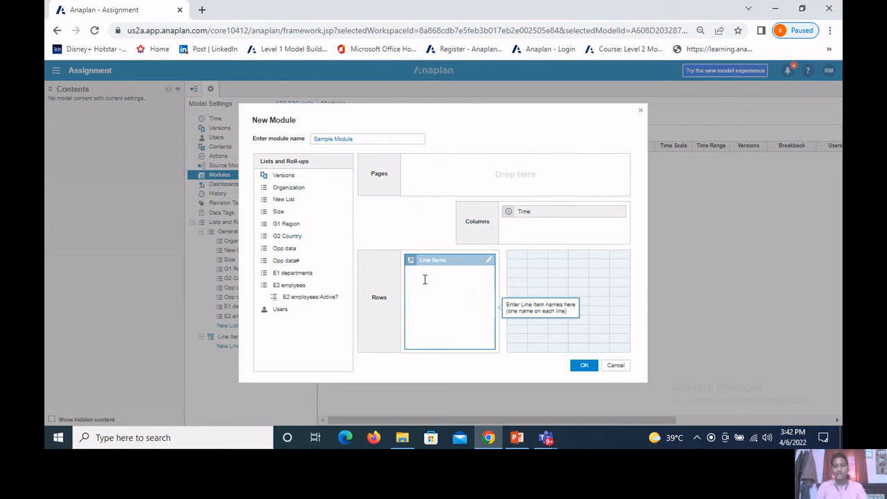
text(Samp)
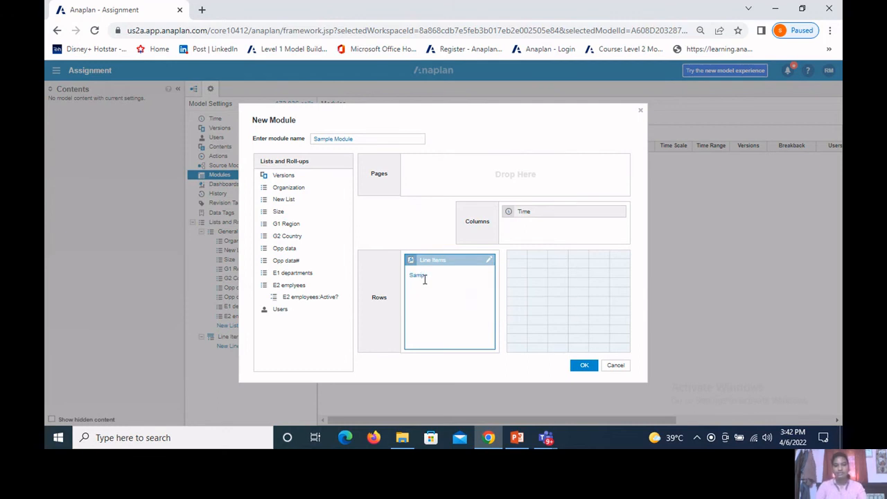
text(le dta)
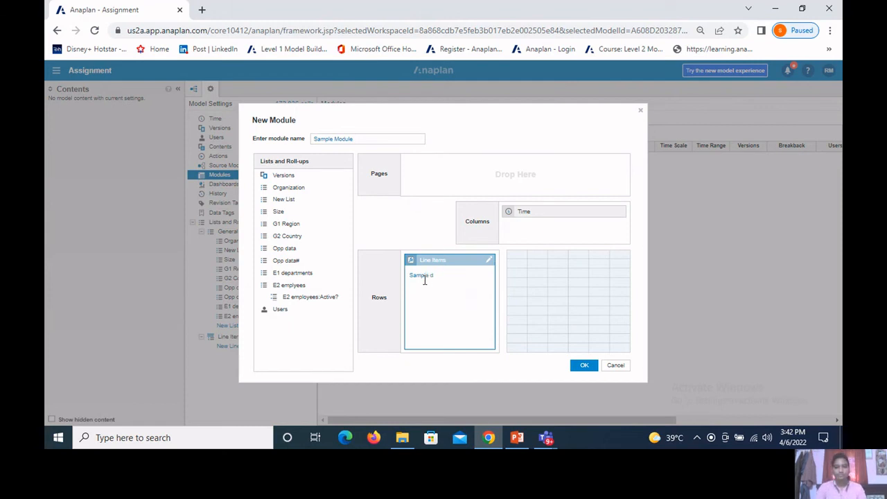
key(BackSpace)
key(BackSpace)
text(ata)
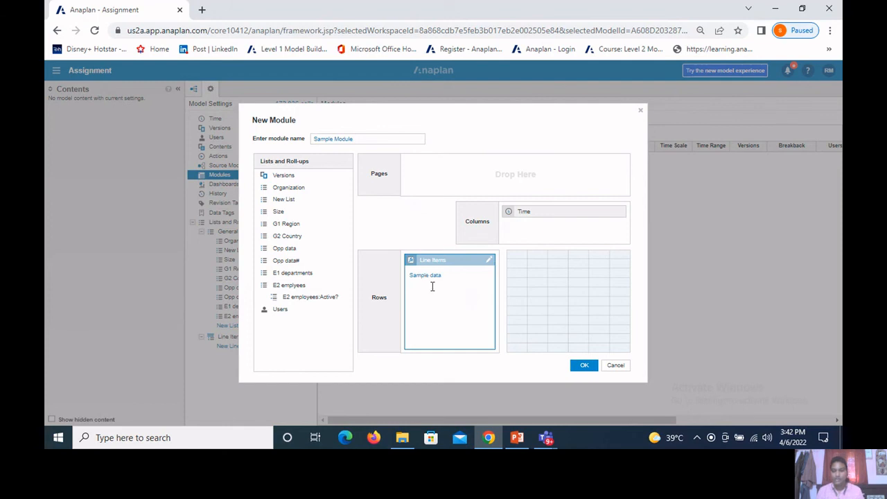
key(Return)
click(584, 366)
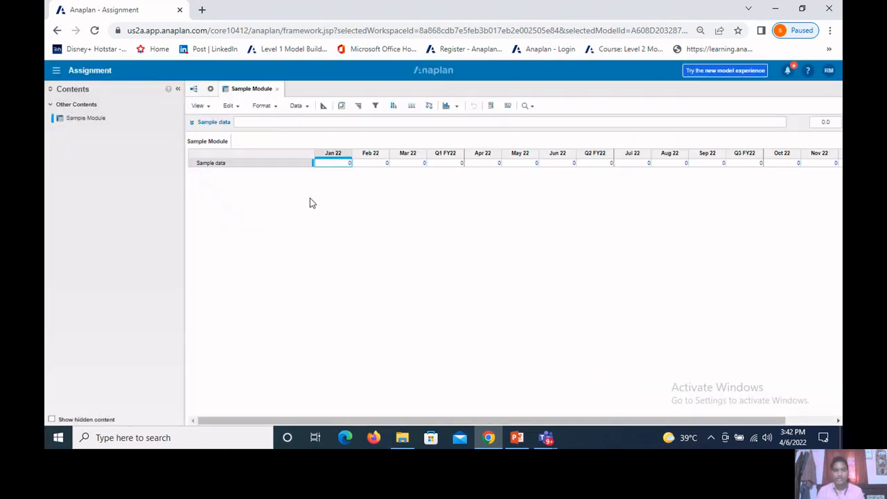
Step: Exclude Quarter Totals from the model calendar, apply the change and check the timescale in Sample Module
click(209, 90)
click(215, 120)
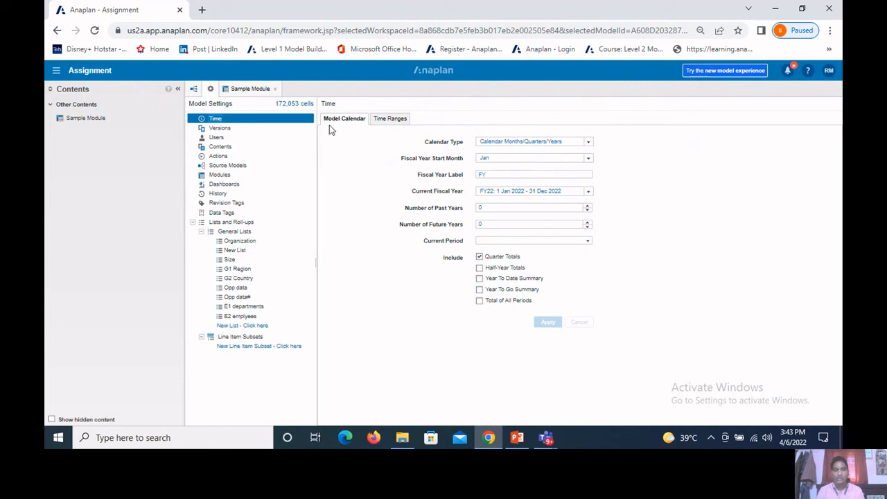
click(246, 95)
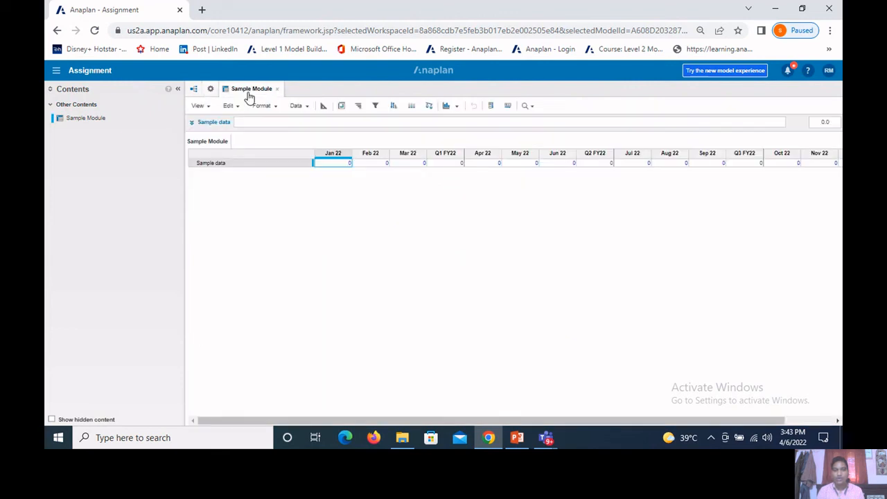
click(210, 89)
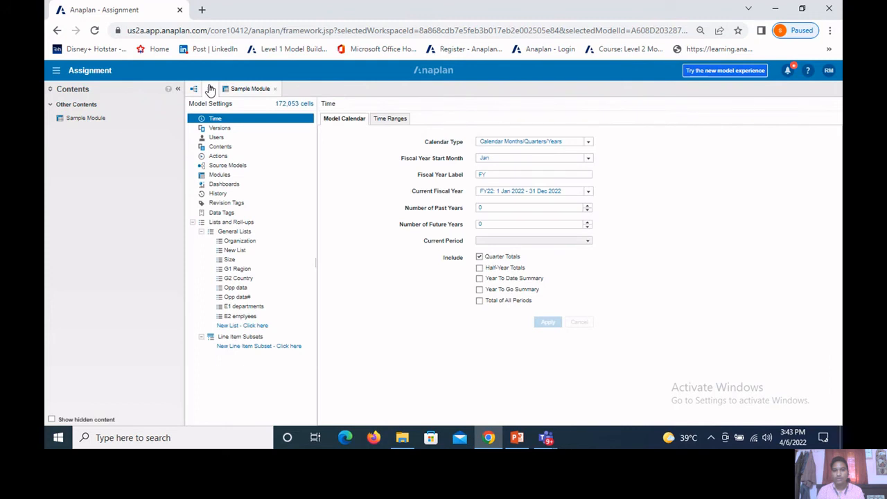
click(480, 258)
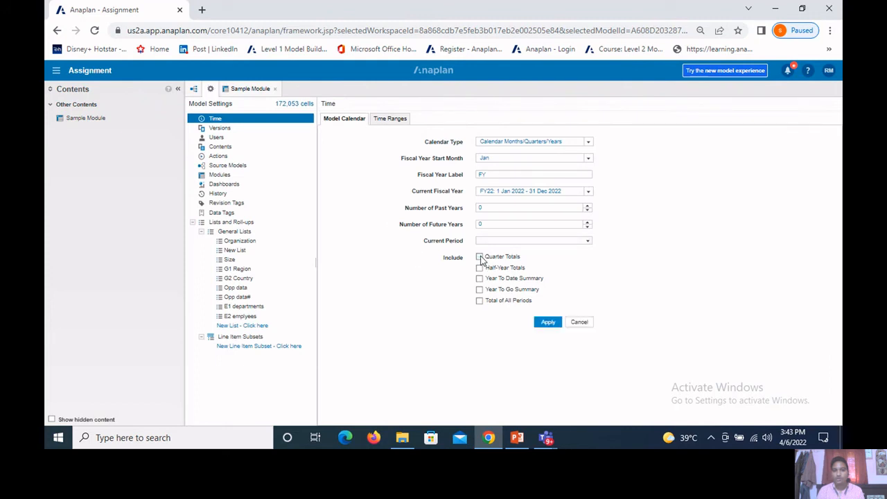
click(548, 323)
click(616, 288)
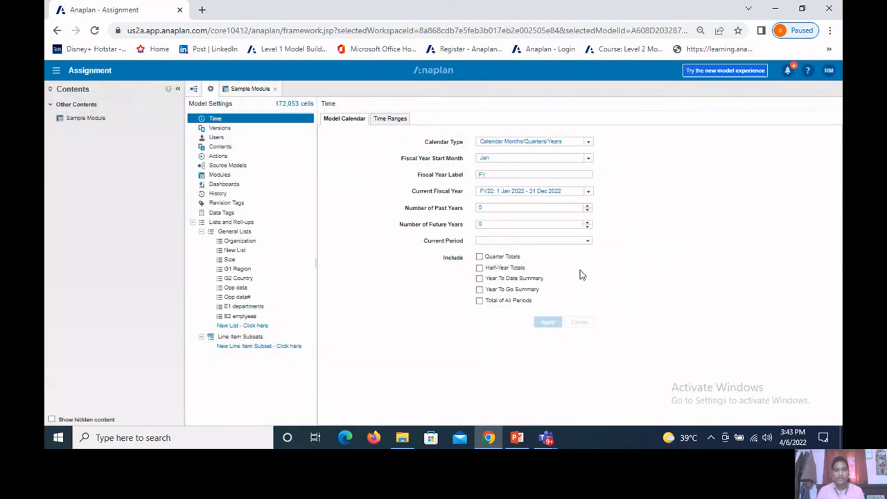
click(245, 90)
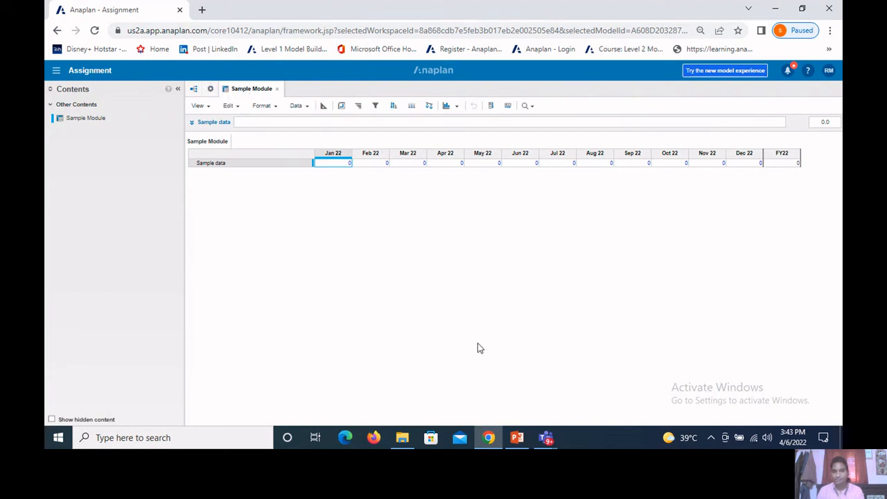
Step: Switch to the PowerPoint presentation and show slide 19 on versions and switchover
click(517, 437)
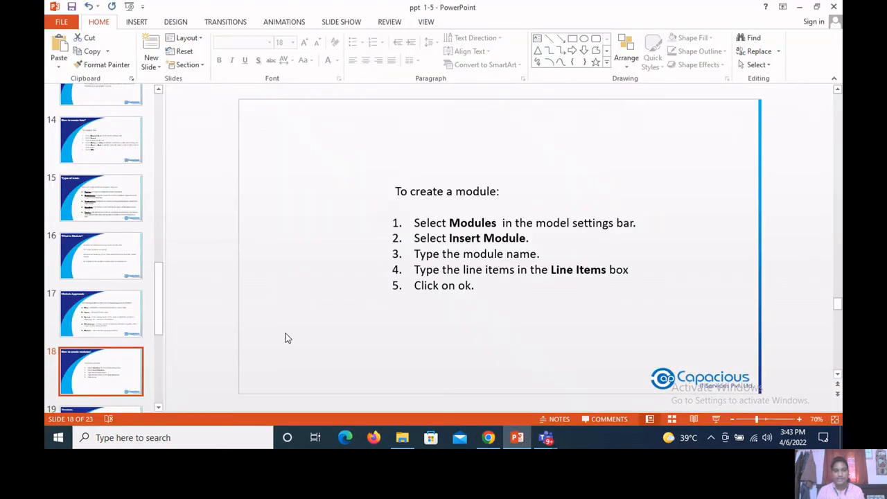
scroll(109, 340, down, 3)
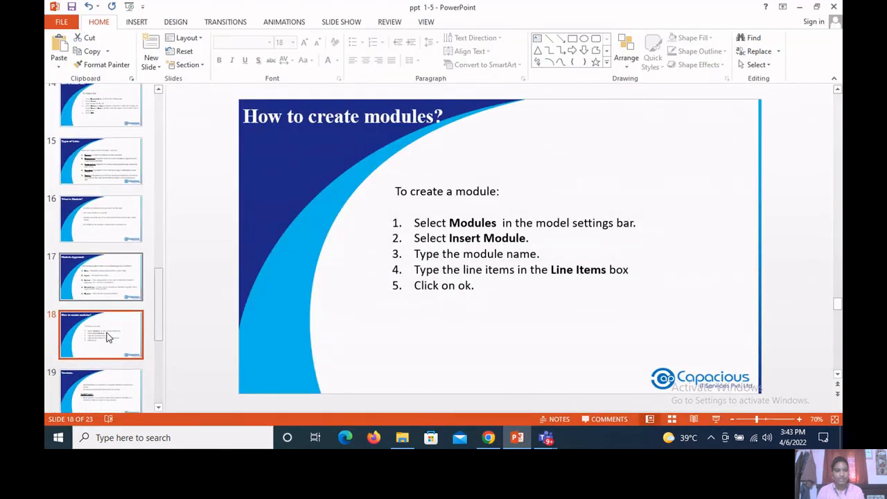
click(99, 371)
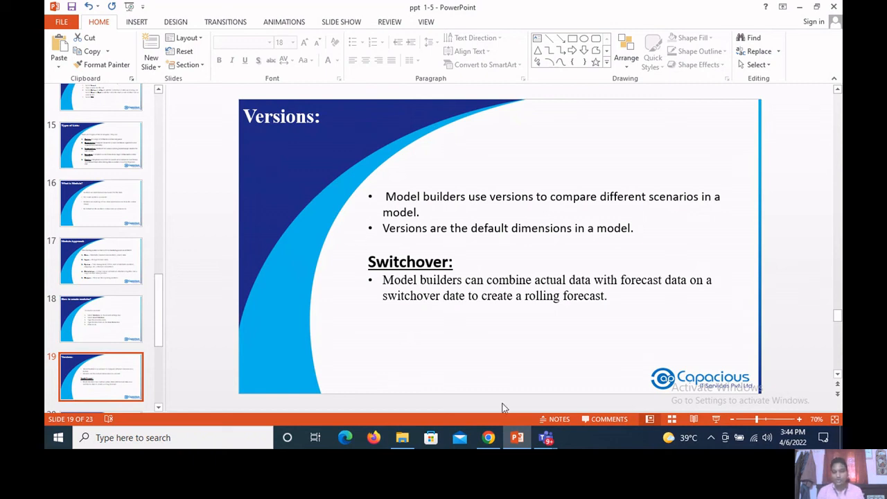
Step: Switch back to Anaplan in Chrome, open the model's version settings and make Forecast the current version
click(489, 437)
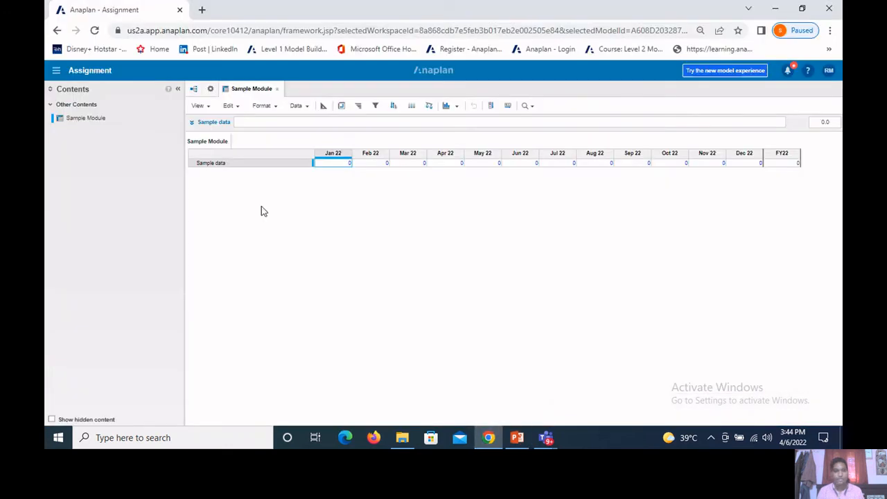
click(210, 91)
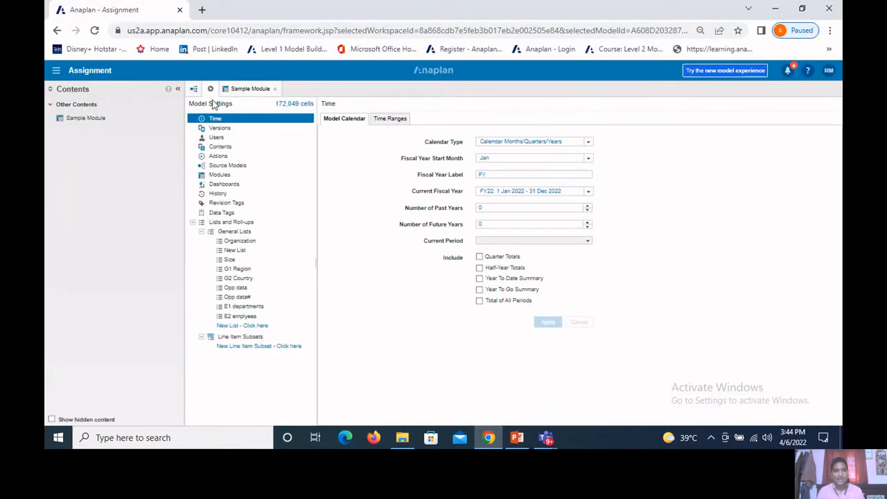
click(219, 128)
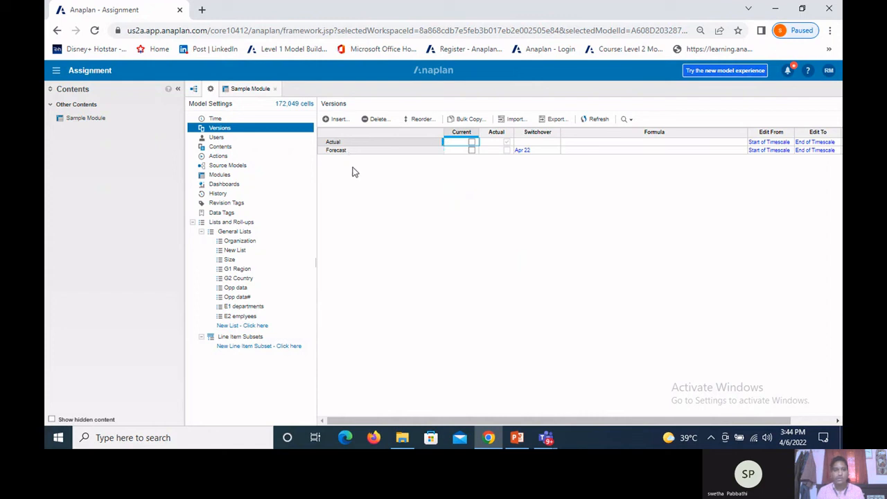
click(382, 142)
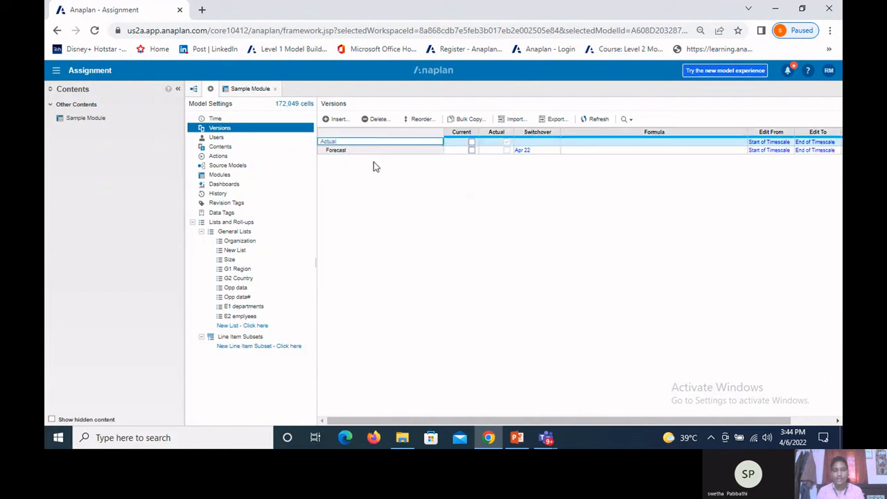
click(374, 162)
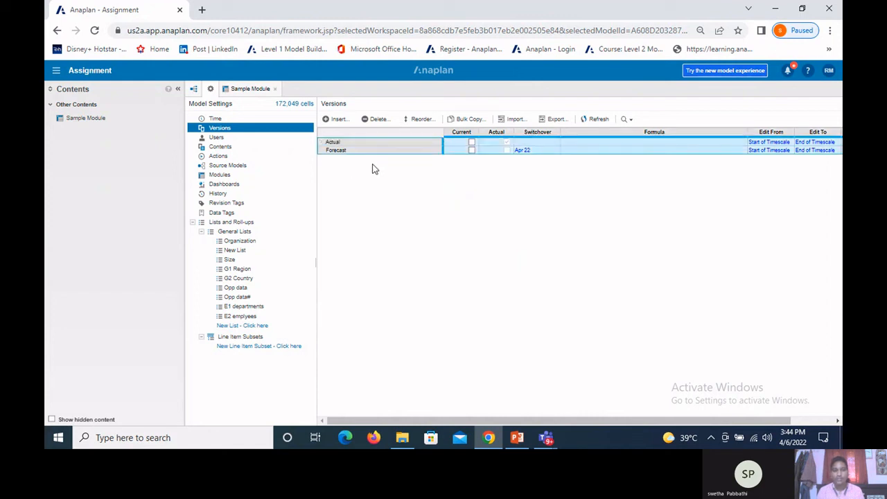
click(335, 152)
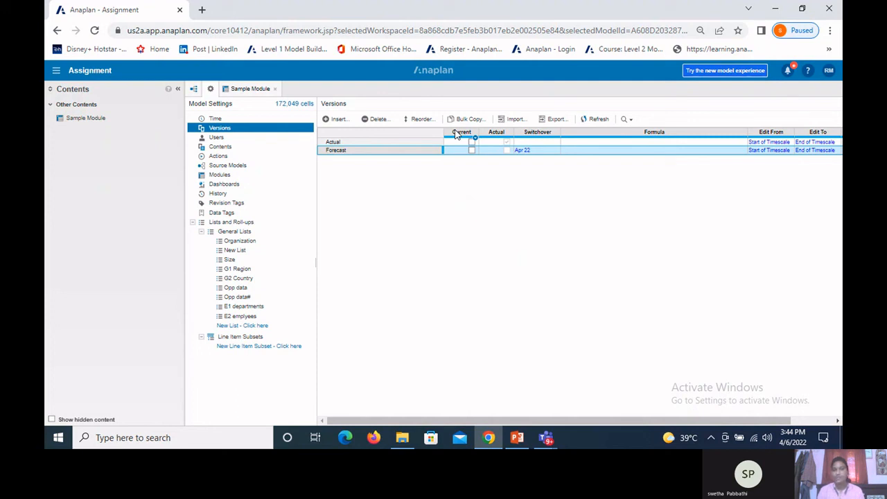
click(472, 151)
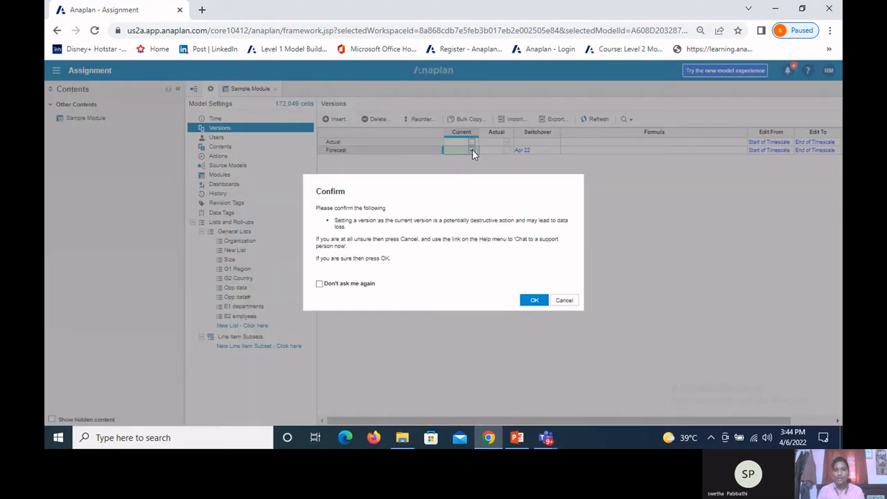
click(531, 299)
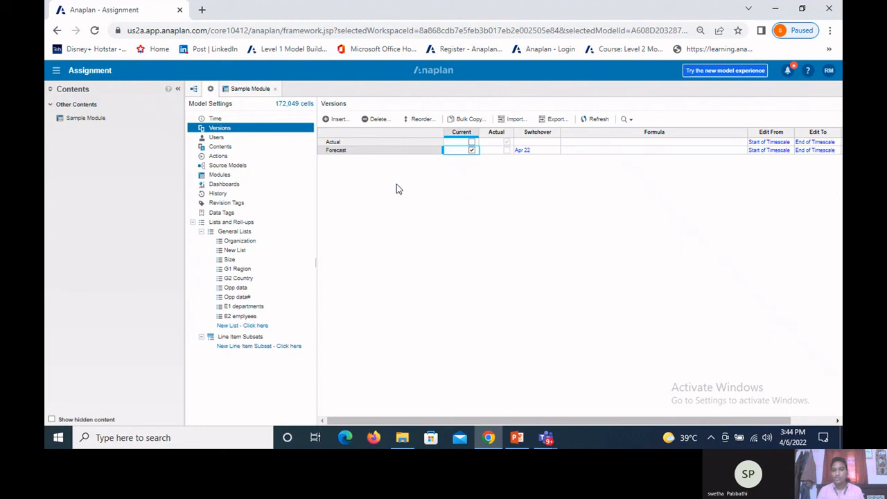
Step: Clear the switchover period of the Forecast version and accept the change
click(507, 152)
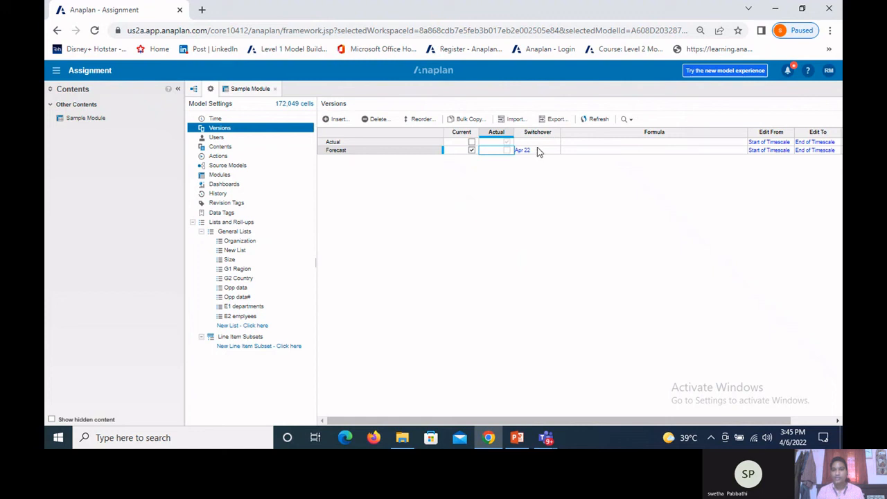
click(539, 151)
click(538, 150)
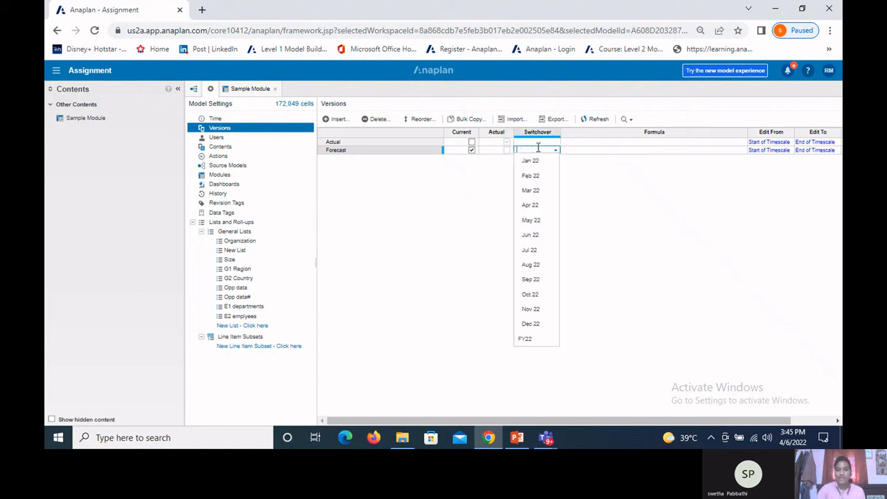
key(Return)
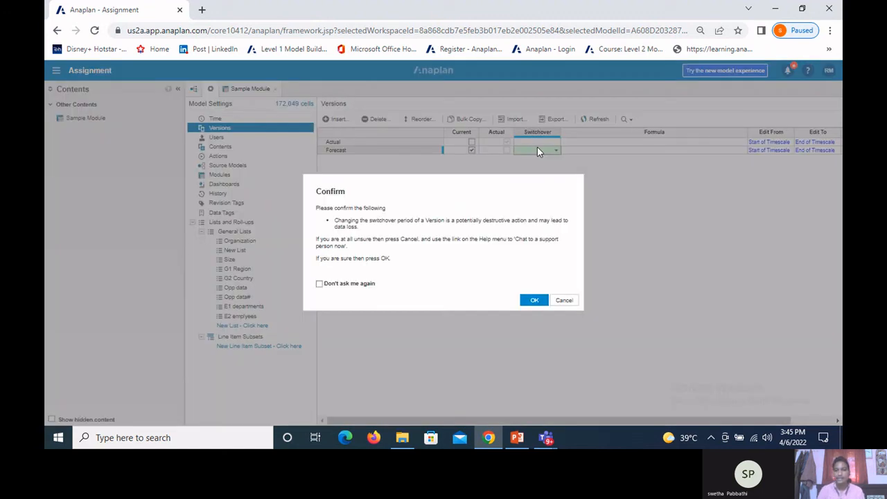
click(535, 301)
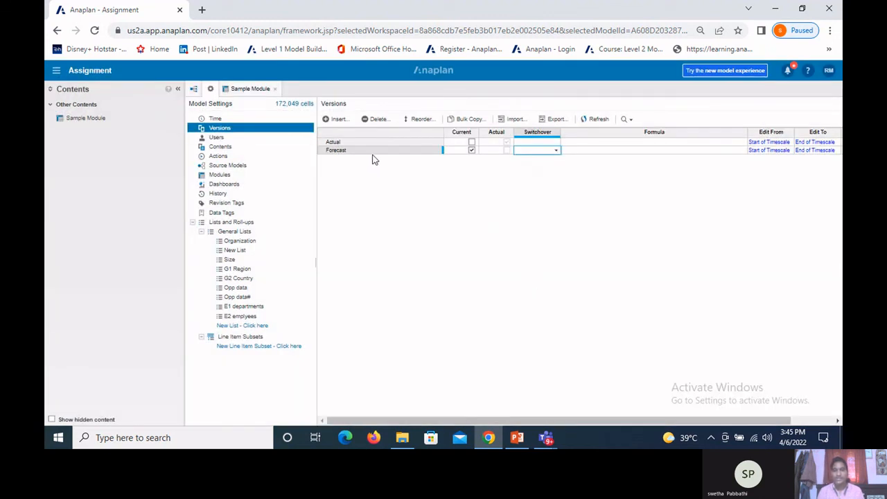
Step: Insert a new version named Budget at the end of the versions list and select it
click(339, 122)
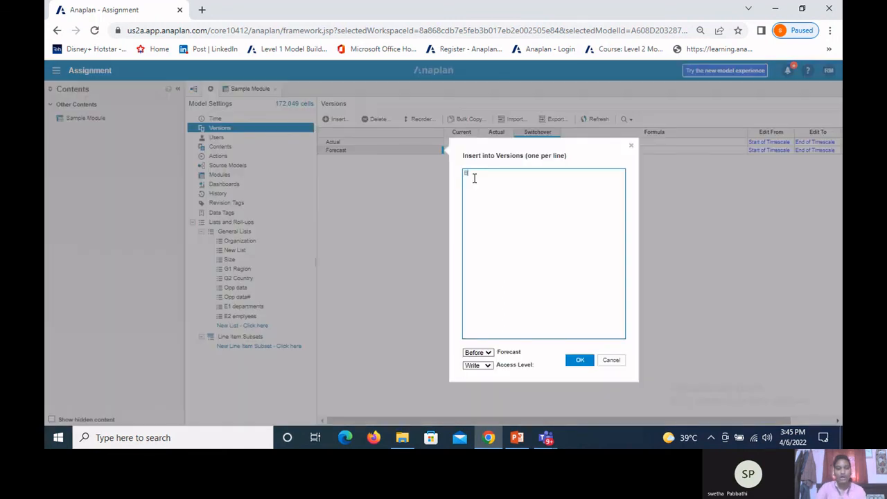
text(Budget)
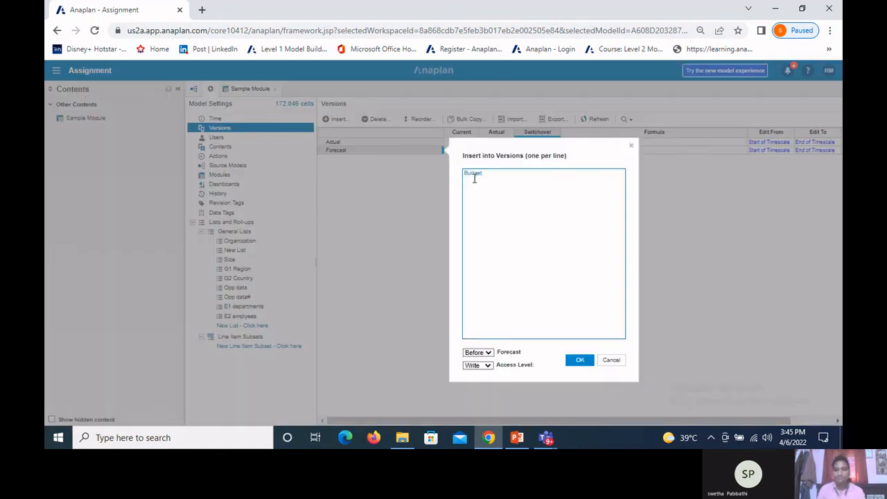
click(488, 354)
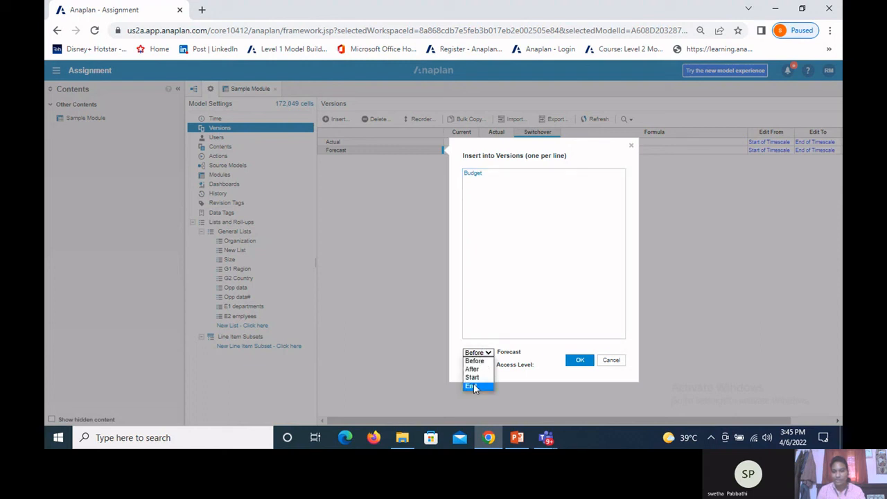
click(578, 362)
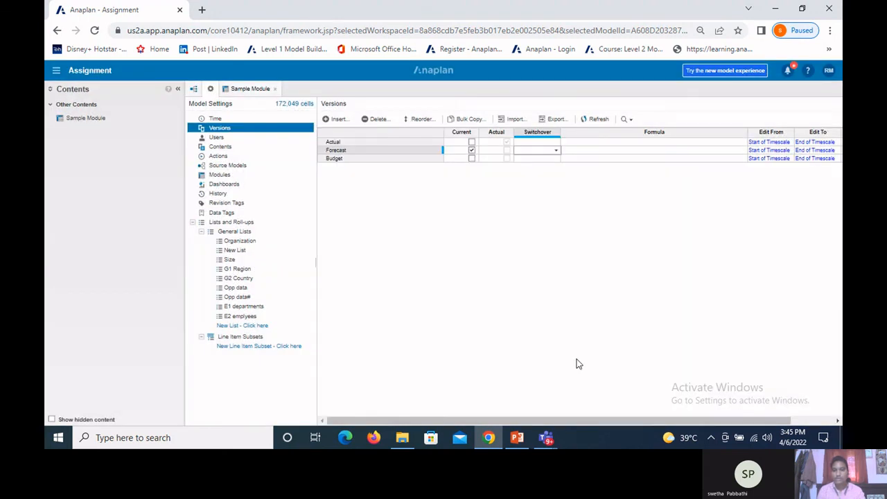
click(349, 159)
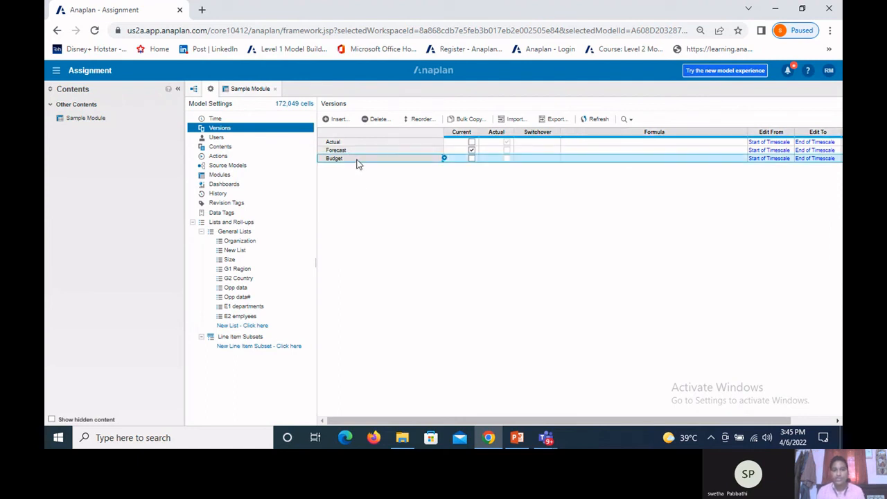
Step: Delete the Budget version from the versions list and confirm the deletion
click(373, 123)
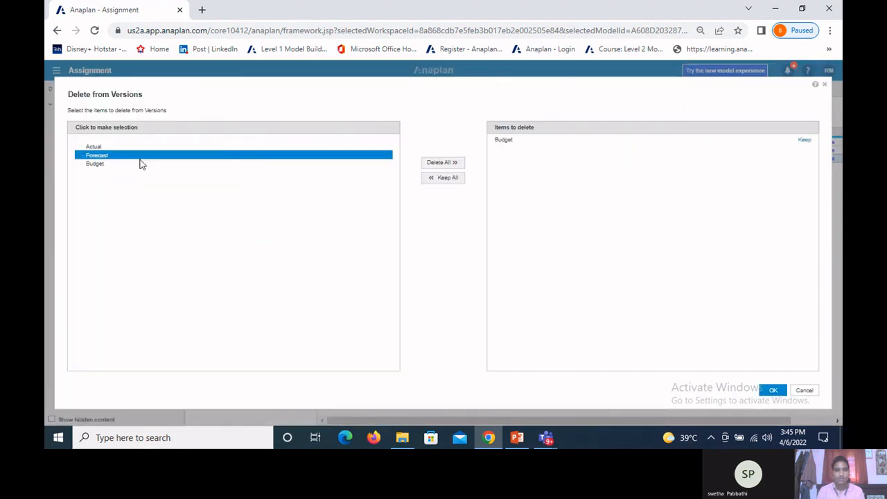
click(773, 390)
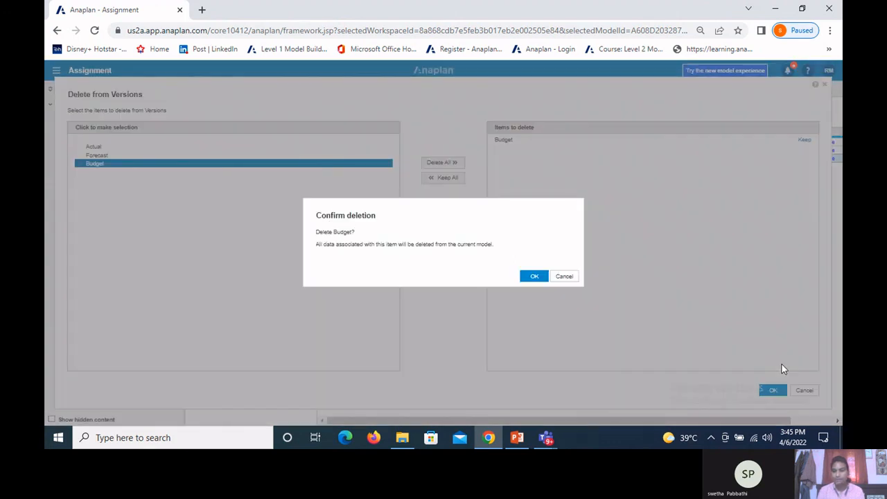
click(535, 276)
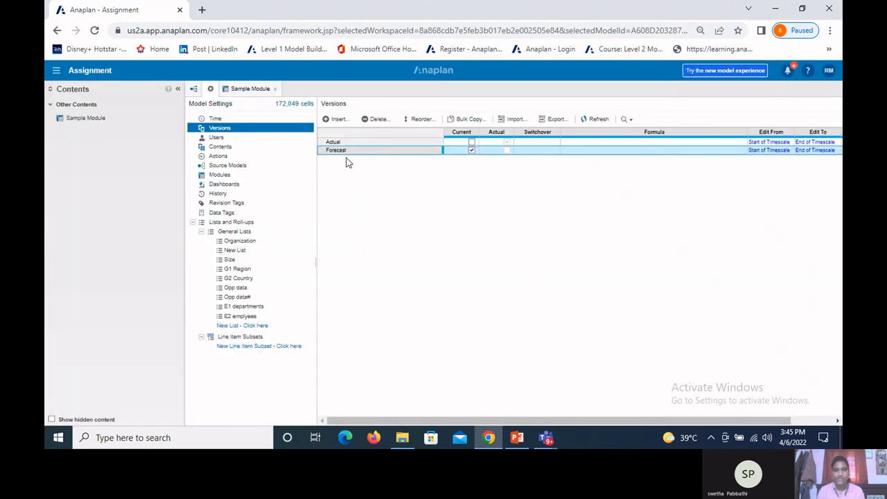
Step: Reorder the versions by trying the descending sort, and apply the ascending sort
click(424, 119)
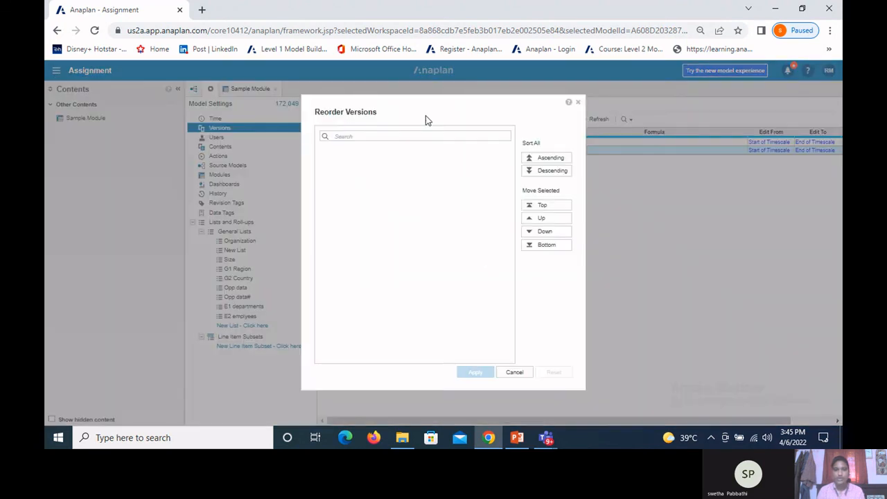
shift+click(407, 154)
click(532, 159)
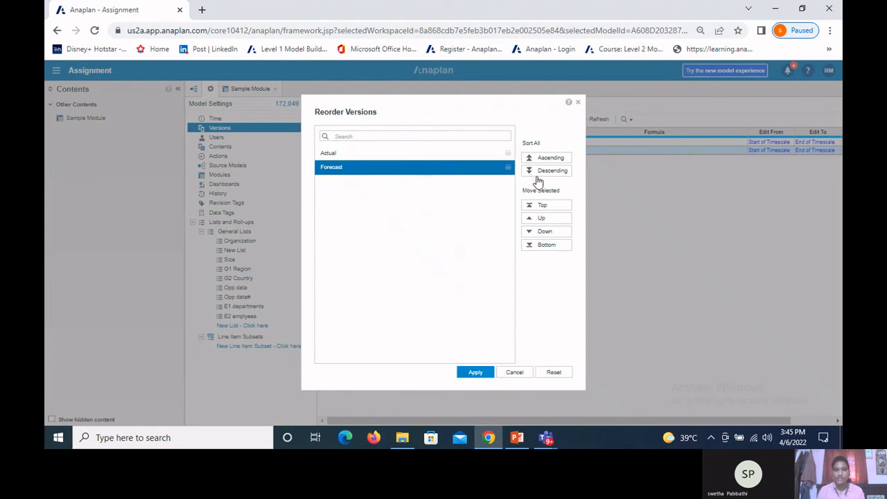
click(541, 171)
click(547, 159)
click(477, 375)
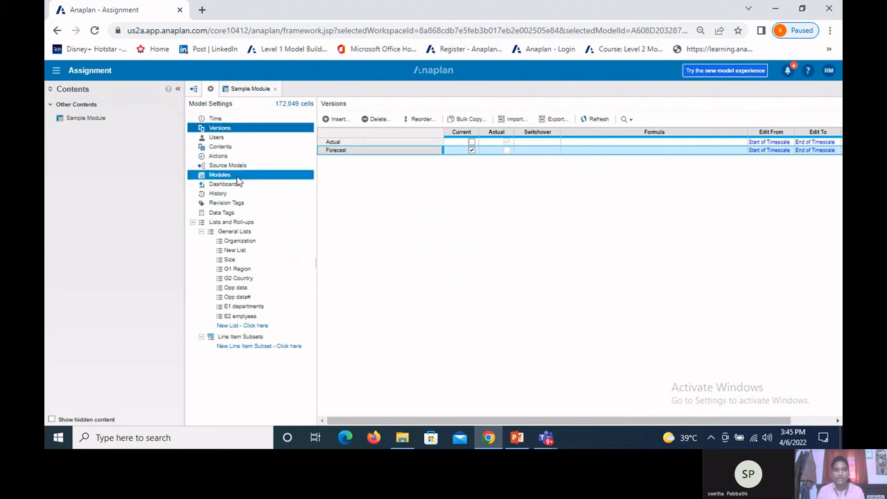
Step: Start a new module named Version module and place the Versions dimension on its pages
click(282, 177)
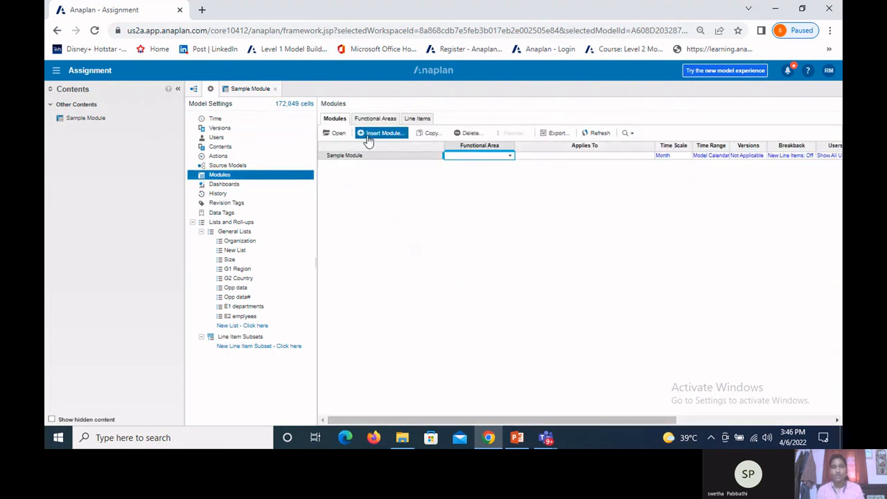
click(368, 140)
text(Ve)
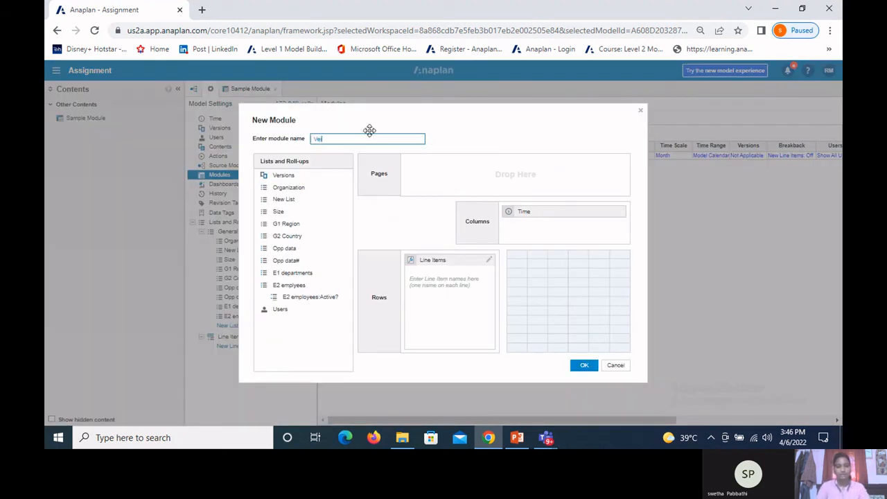
text(rsion mo)
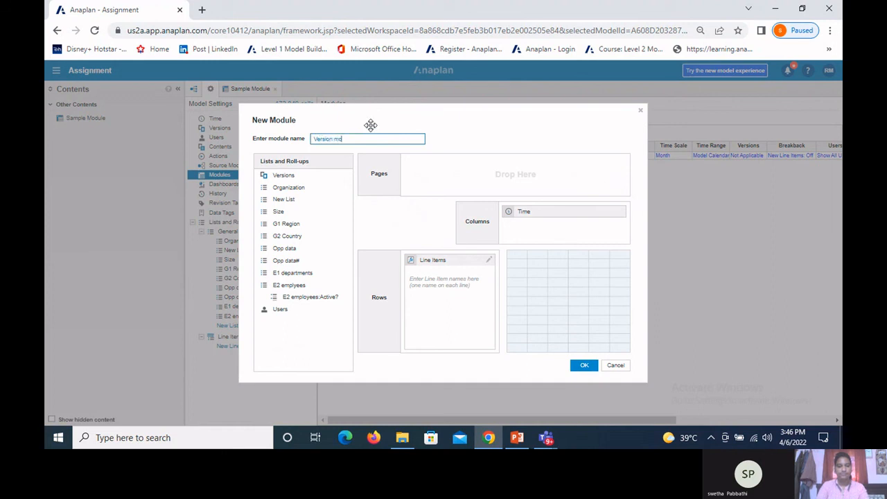
text(dule)
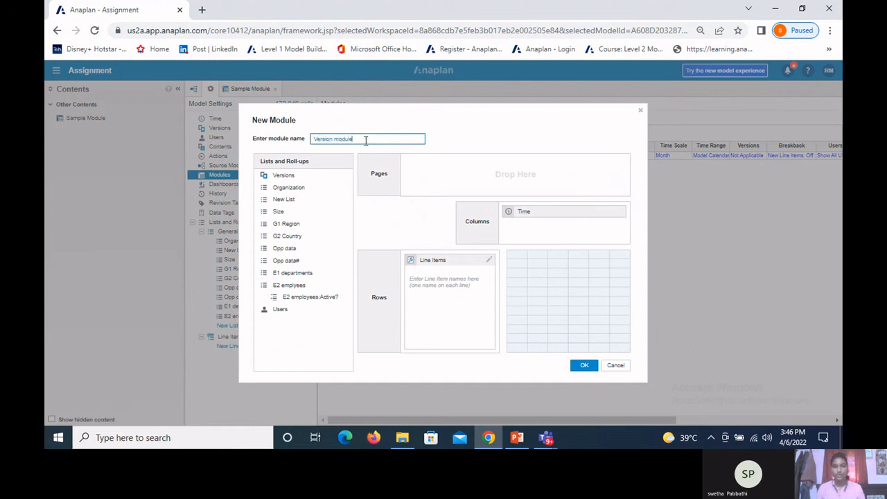
click(287, 177)
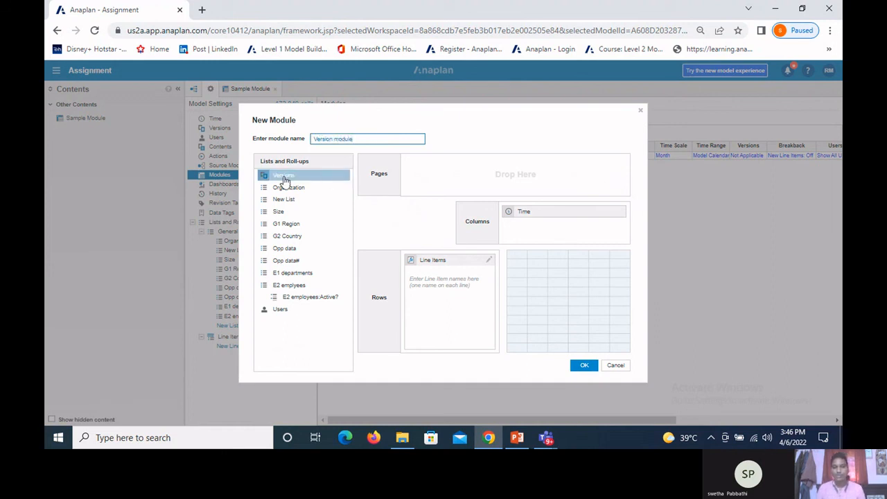
drag(288, 180, 437, 176)
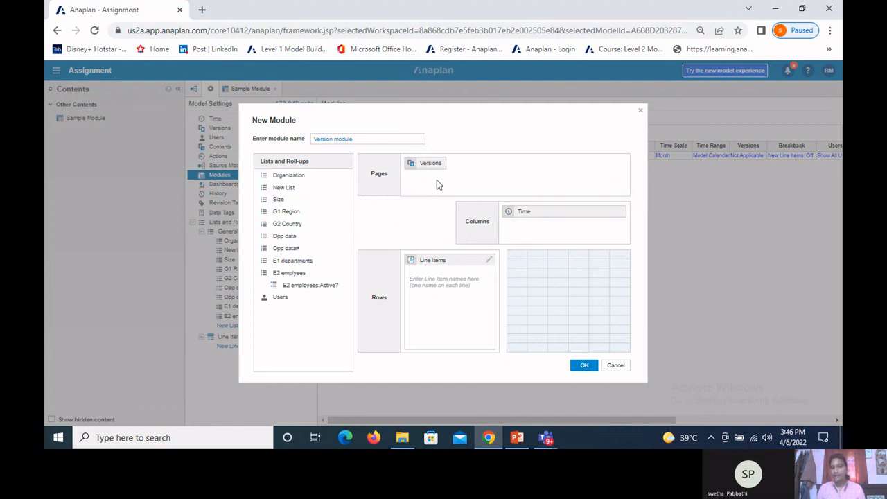
Step: Enter Sales data as the line item in the rows and create the module
click(415, 295)
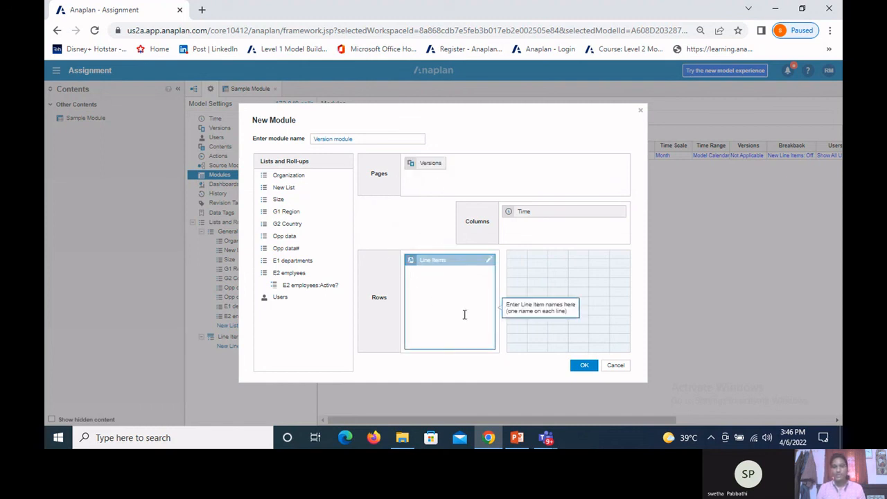
text(Sal)
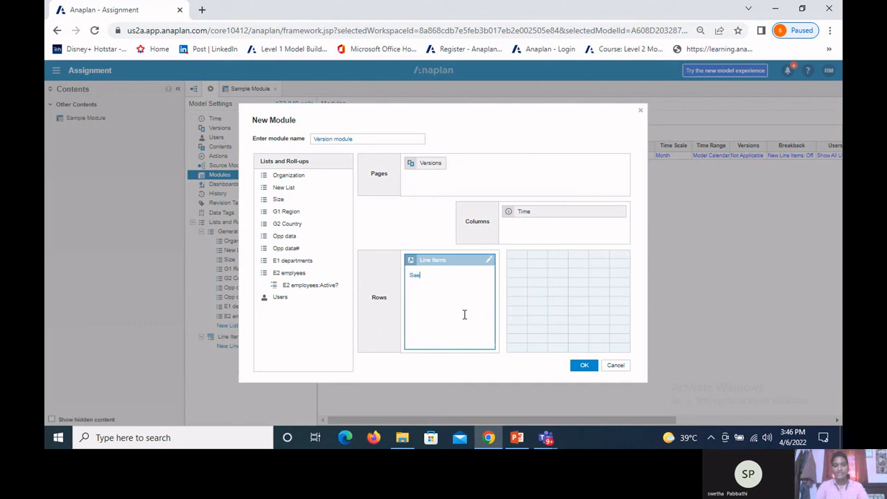
text(es)
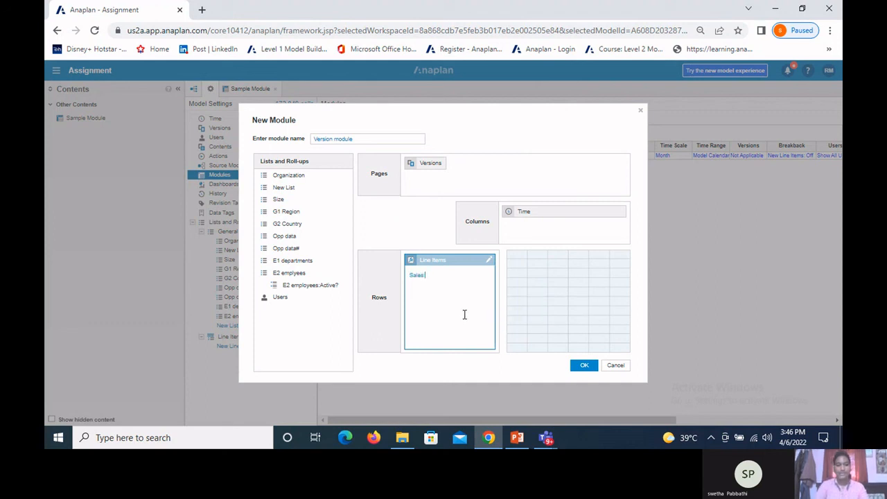
text( d)
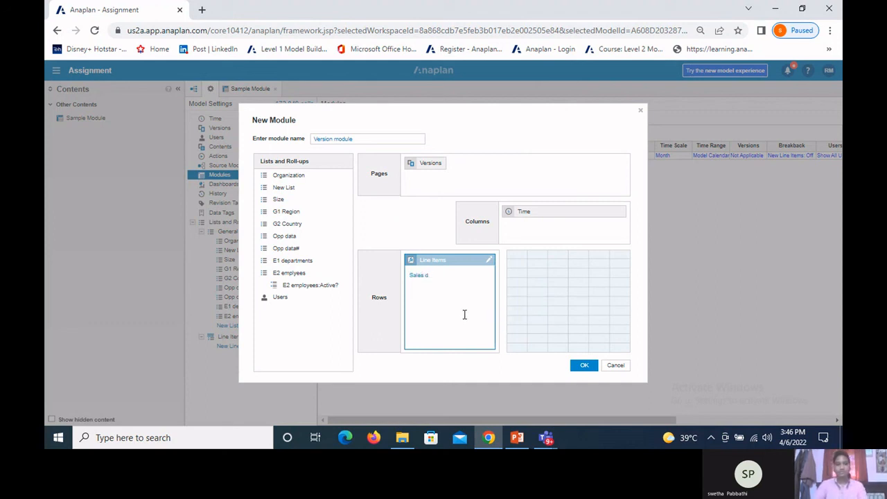
text(ata)
click(511, 282)
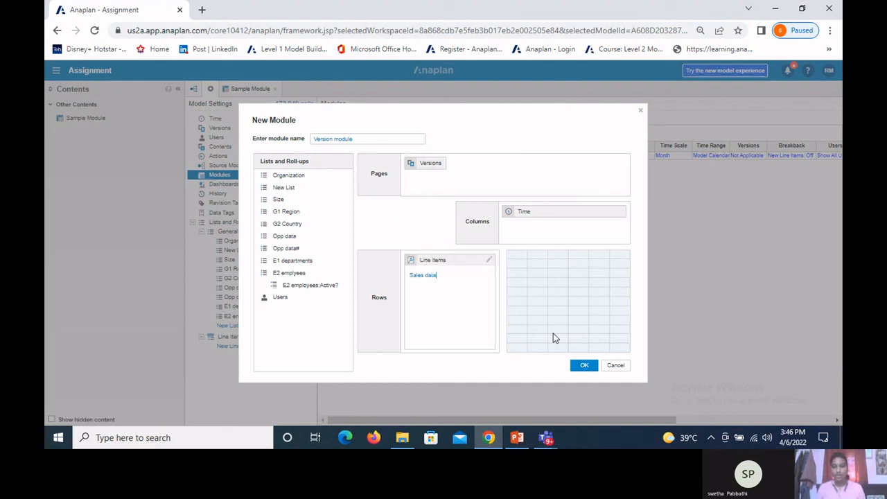
click(575, 366)
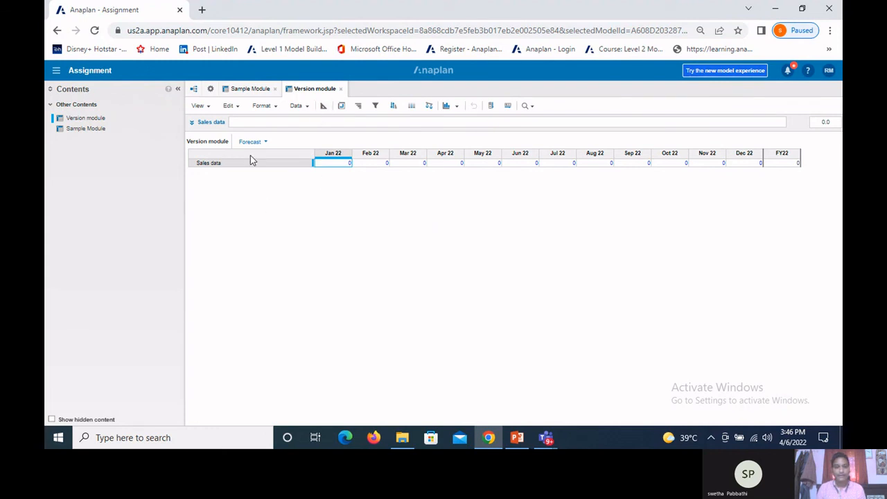
Step: Look over the modules list in the model settings and the switchover cells of the Forecast and Actual versions
click(211, 90)
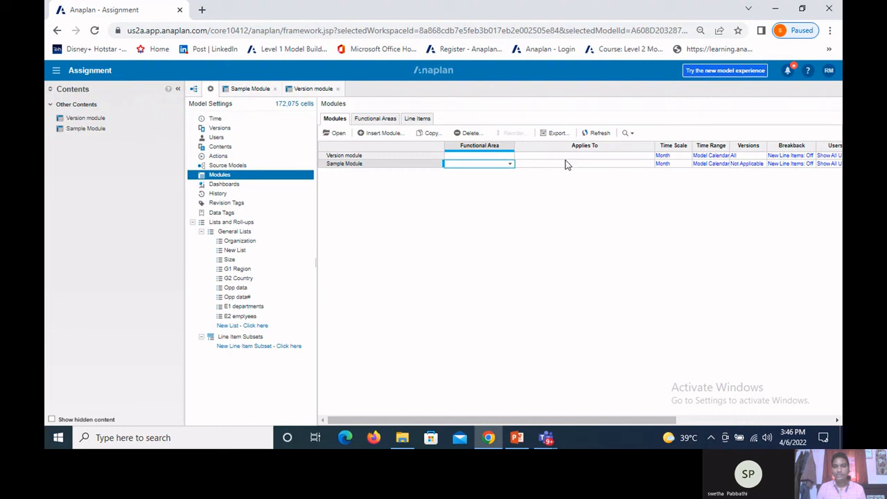
click(565, 165)
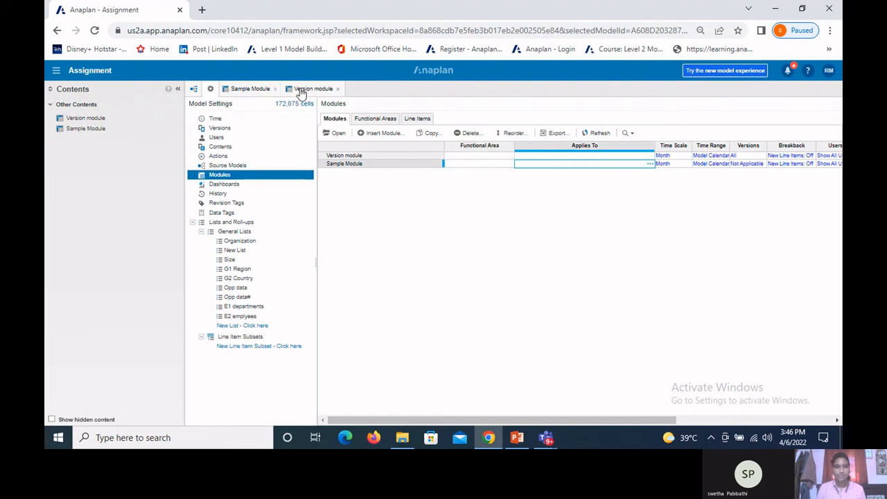
click(222, 127)
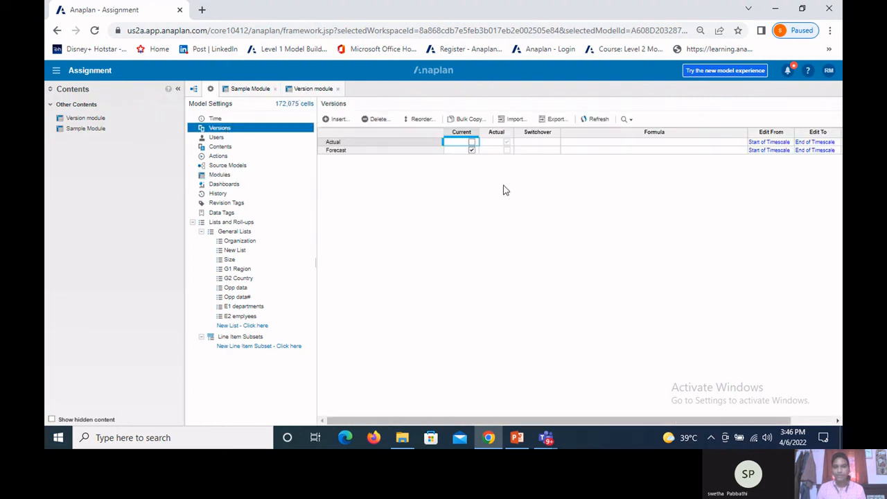
click(534, 150)
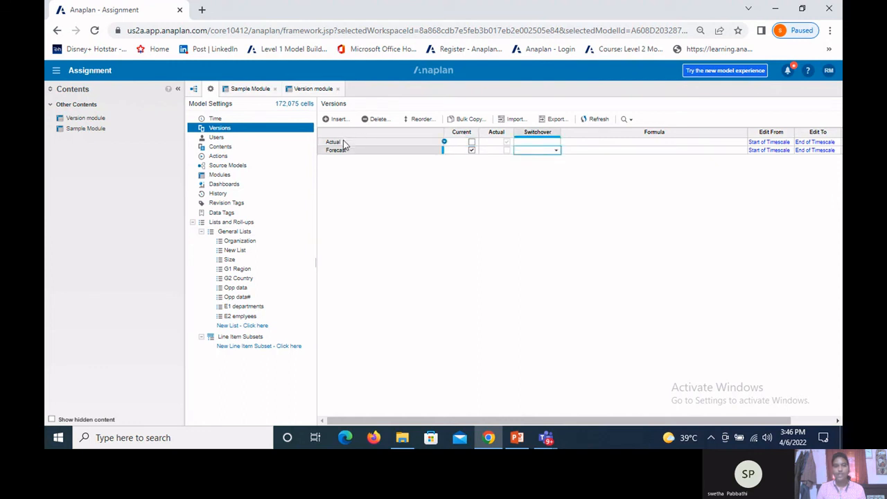
click(344, 144)
click(538, 143)
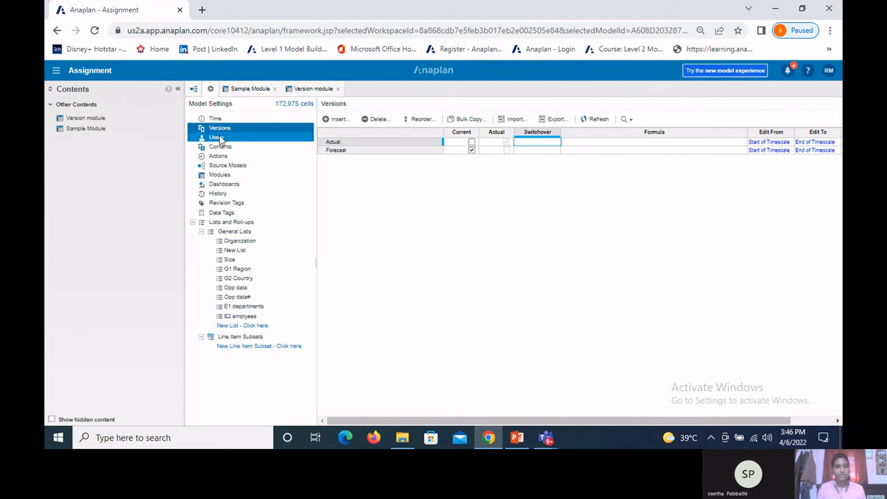
Step: Display the Actual version in Version module and fill Sales data with 100 for every month from Jan 22 to Dec 22
click(308, 89)
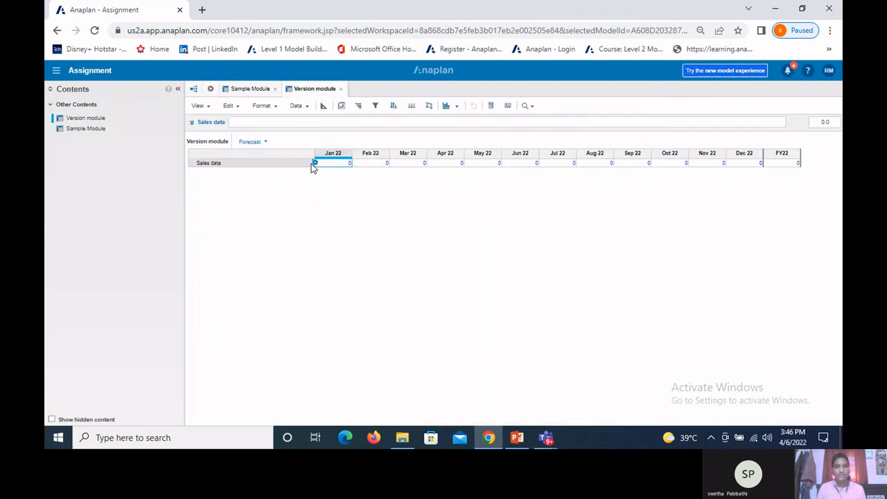
click(266, 143)
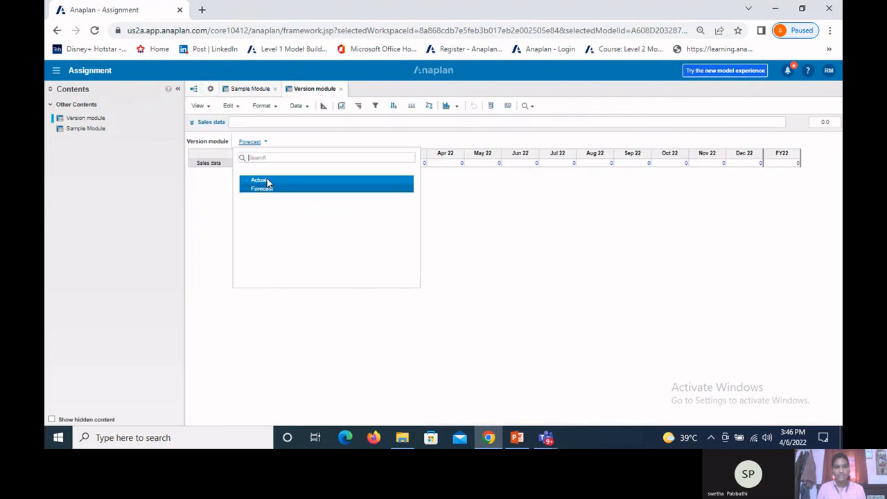
click(269, 183)
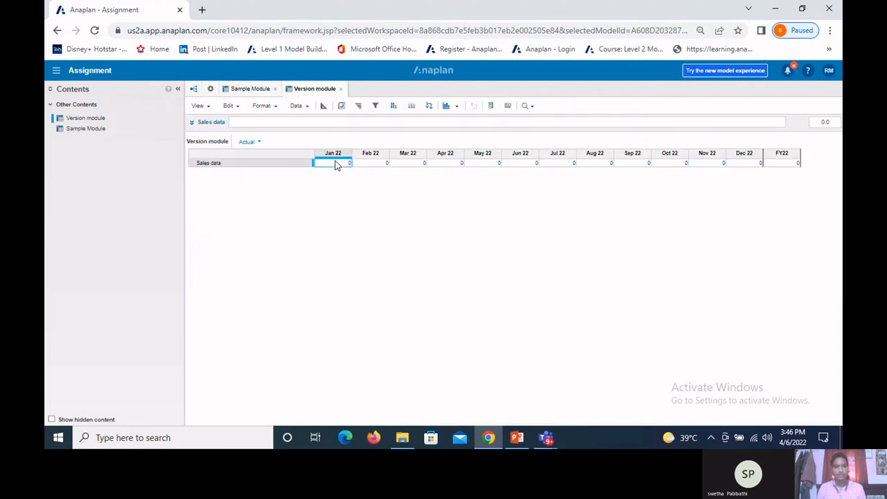
text(100)
click(507, 106)
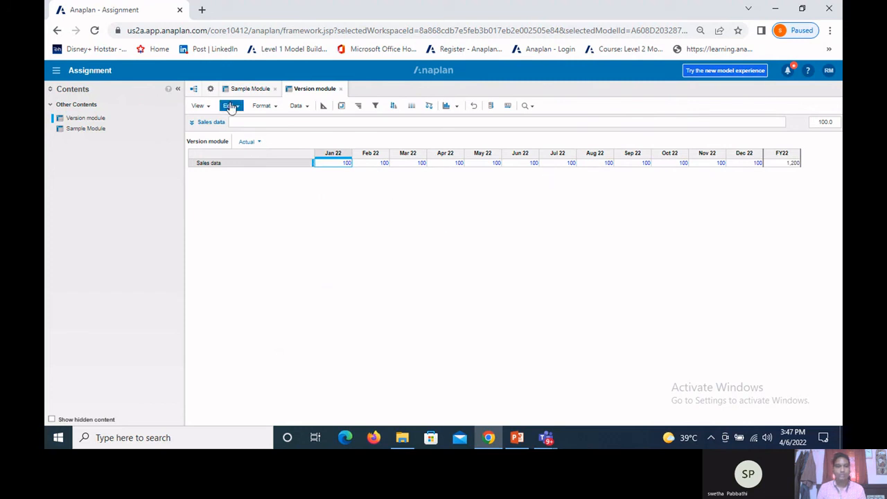
Step: Set the switchover period of the Forecast version to Apr 22 in the version settings and accept the change
click(209, 89)
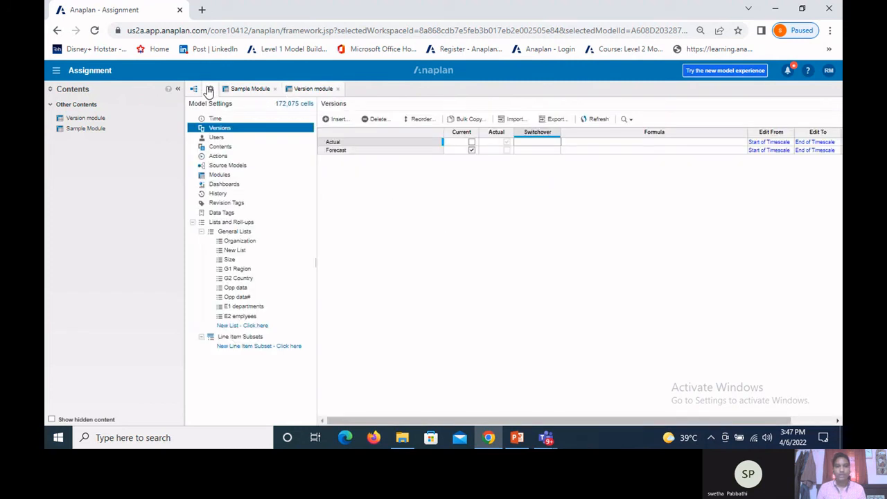
click(547, 152)
click(555, 153)
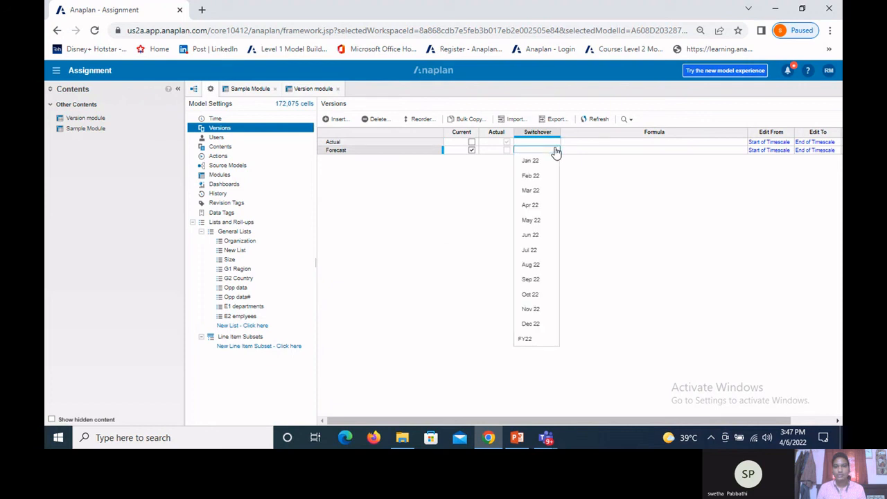
click(531, 205)
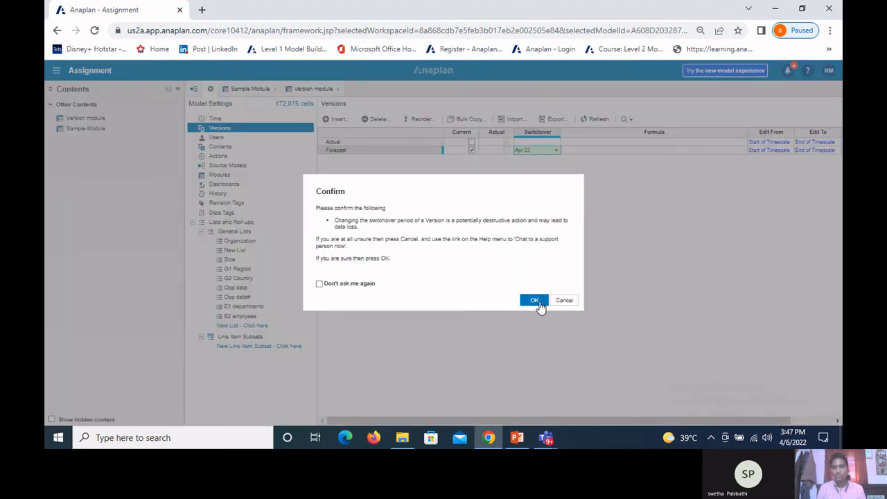
click(539, 305)
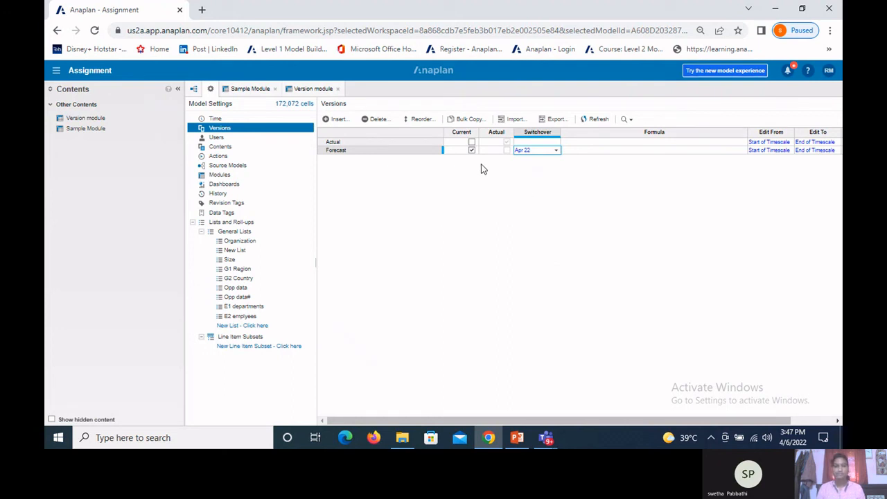
Step: Display the Forecast version in Version module and examine the Sales data cells for Feb 22 and Mar 22
click(305, 91)
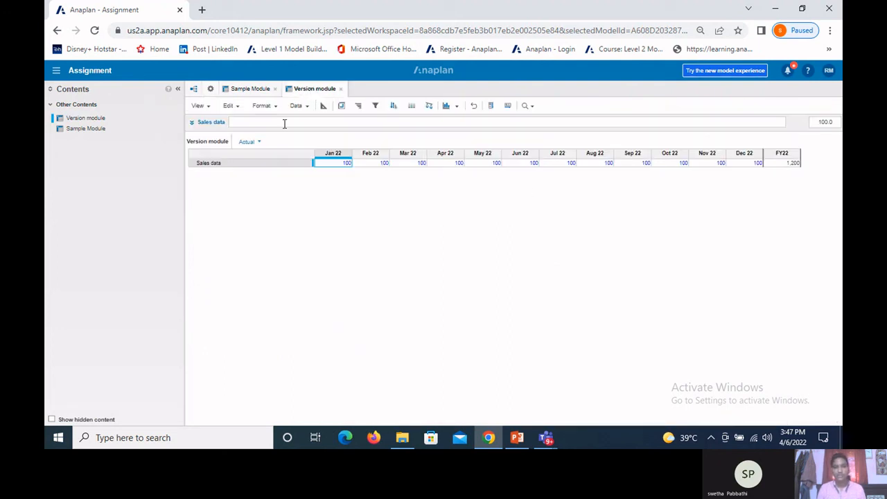
click(257, 147)
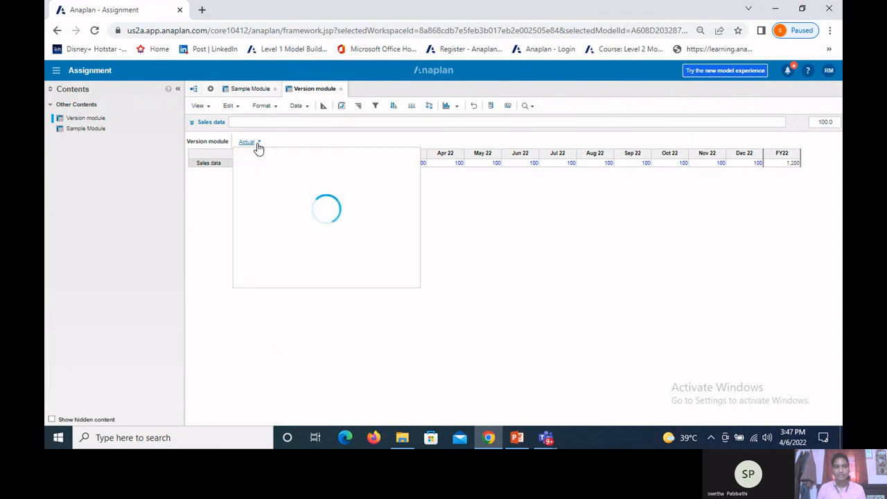
click(260, 191)
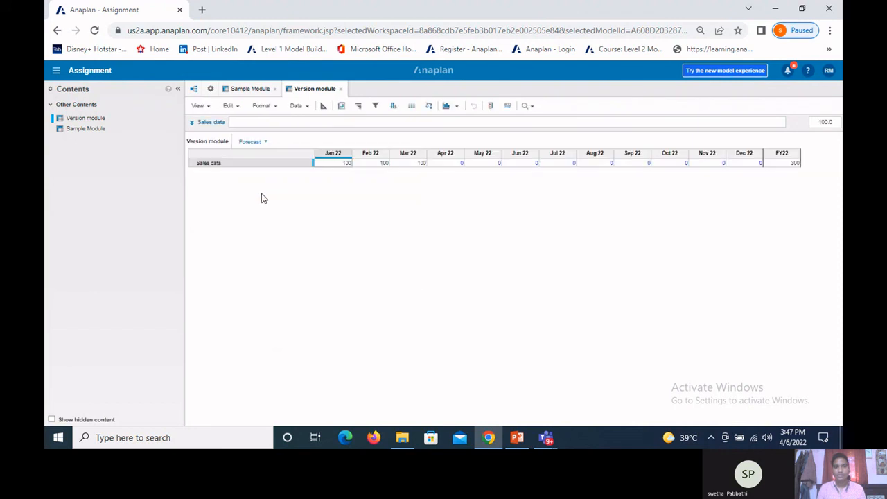
click(381, 165)
click(412, 165)
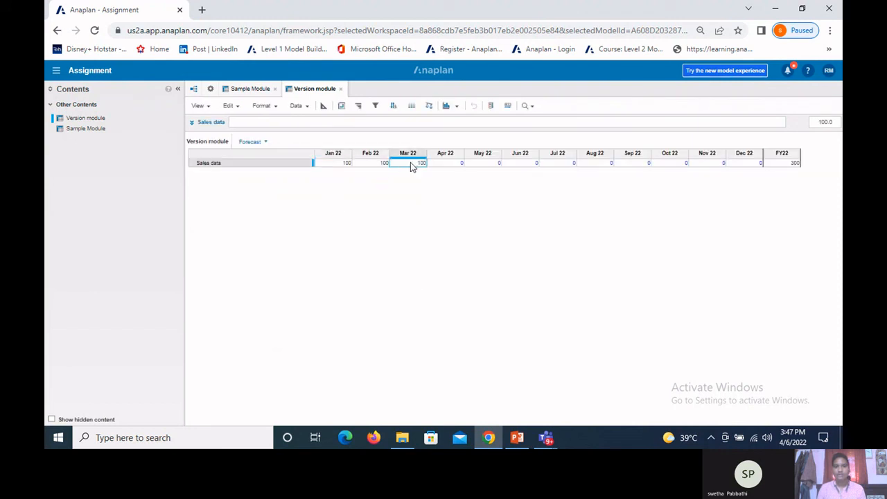
Step: Examine the Forecast version's Sales data cells from Jan 22 to Mar 22 in Version module
click(380, 169)
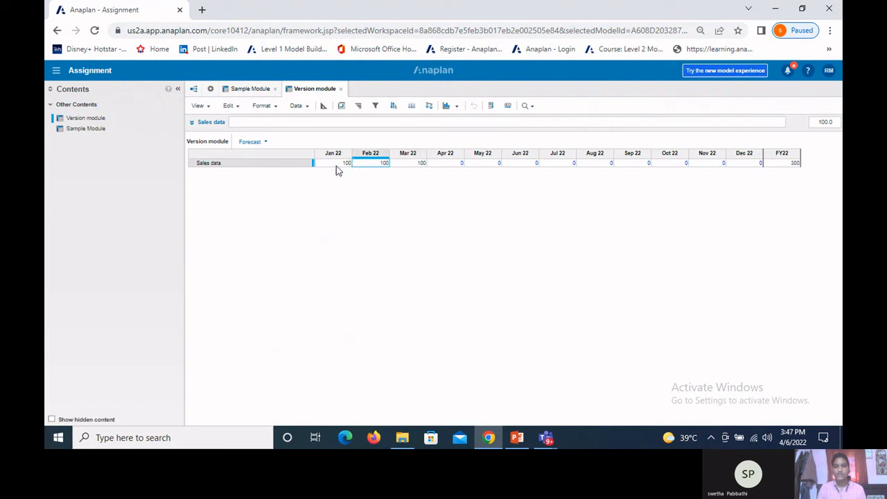
click(337, 166)
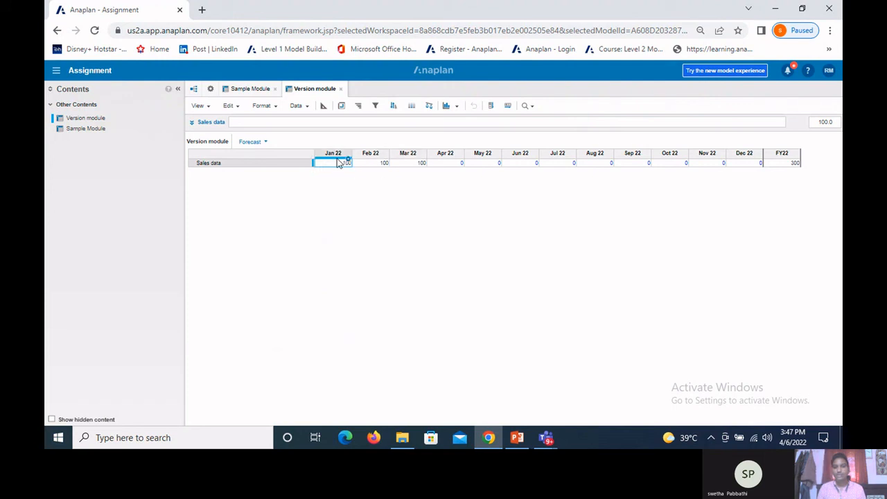
click(372, 169)
click(411, 166)
click(378, 167)
click(351, 165)
Step: Clear the switchover period of the Forecast version in the model's version settings and accept the change
click(210, 90)
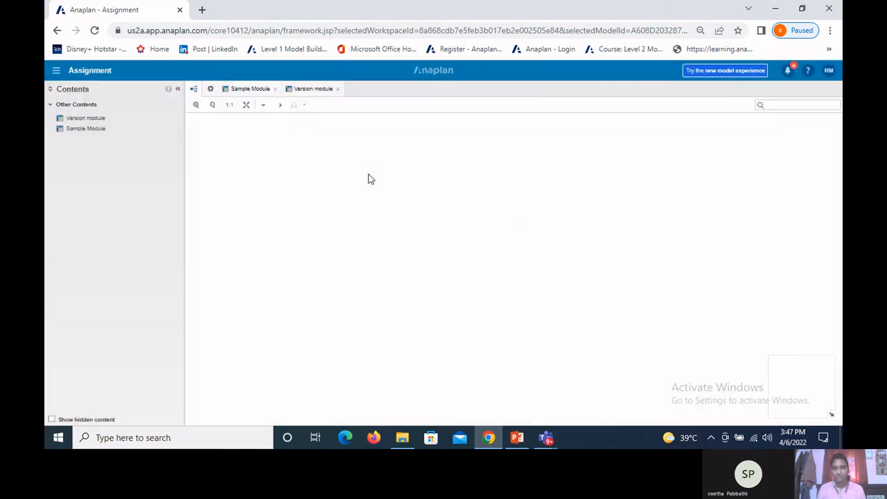
click(210, 88)
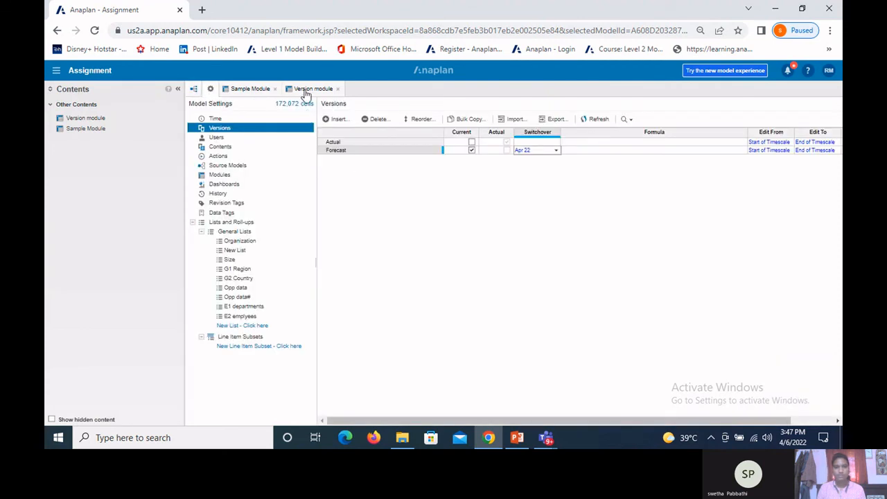
click(539, 150)
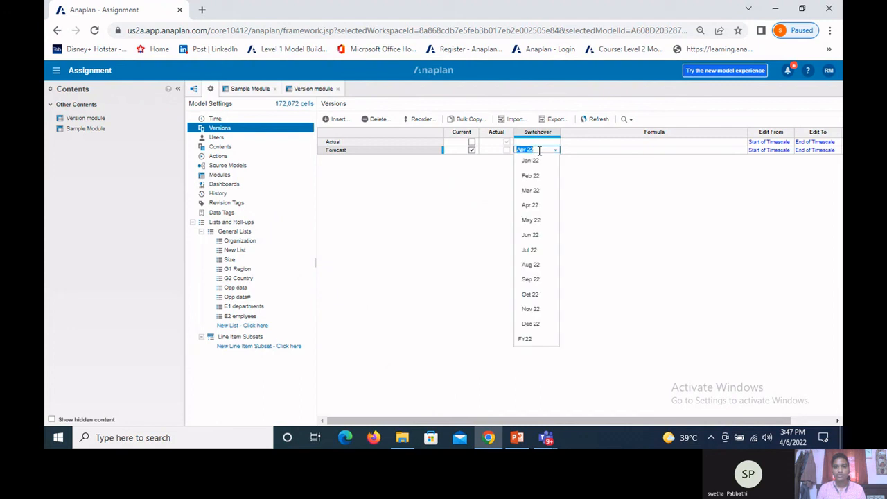
click(555, 154)
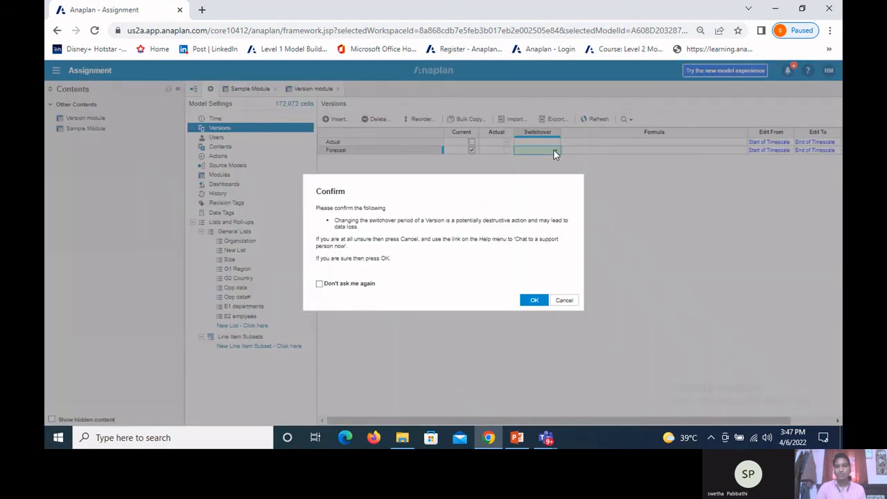
click(534, 301)
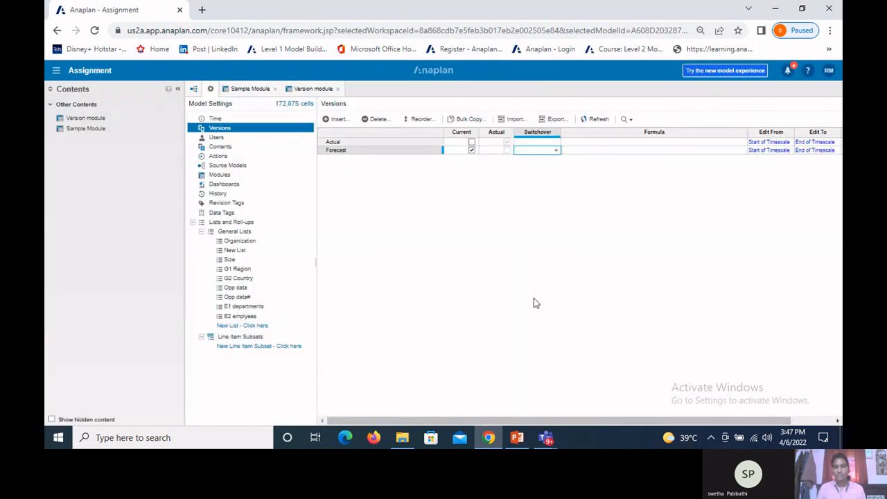
Step: Check the Forecast version's Sales data in Version module, including Mar 22, and display the Actual version
click(311, 89)
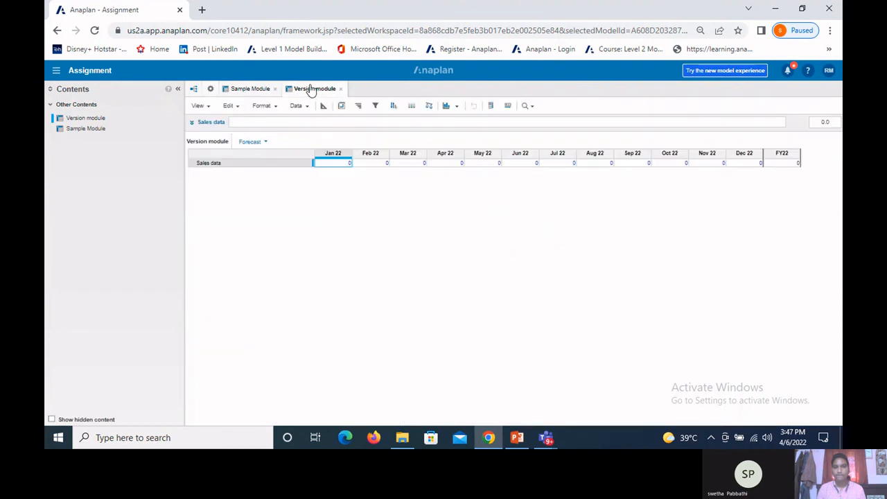
click(409, 165)
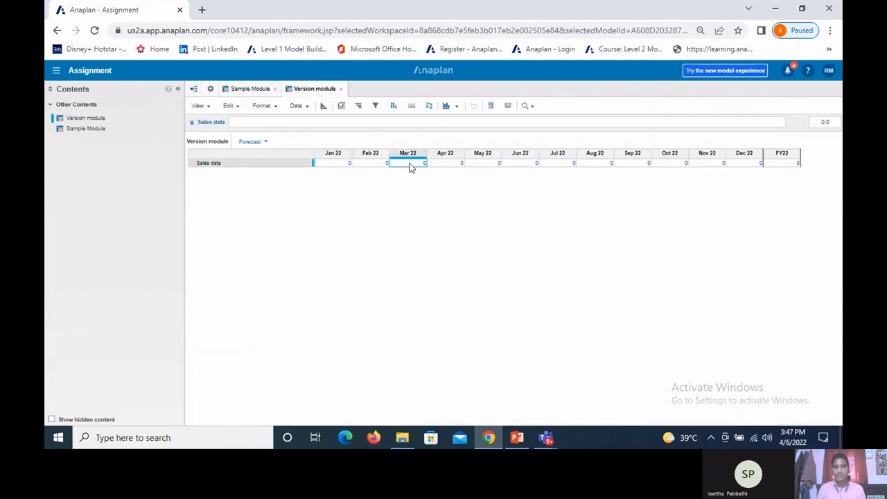
click(267, 143)
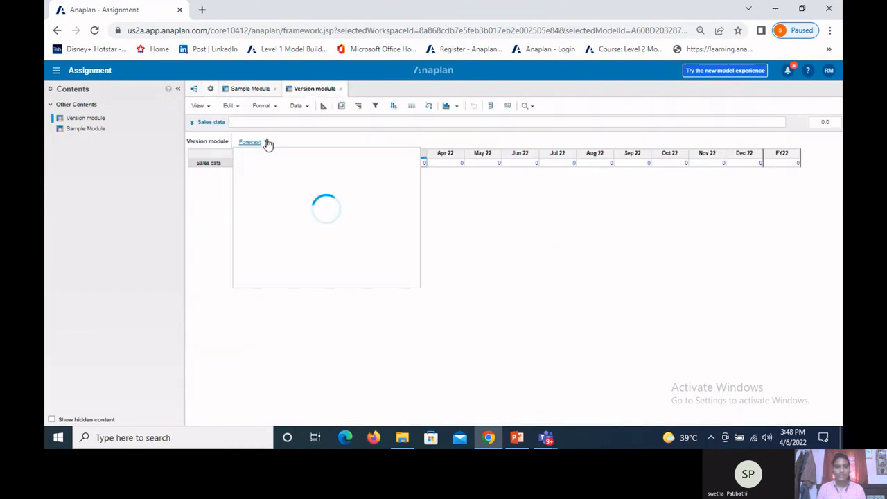
click(276, 179)
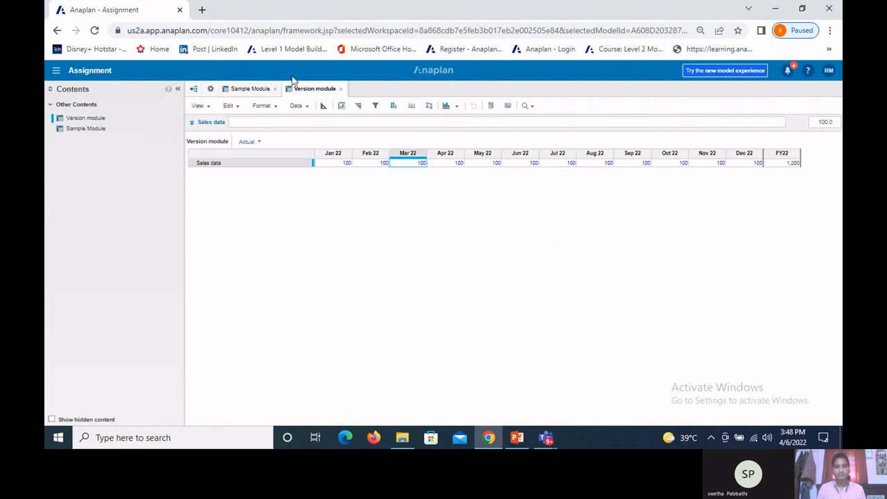
Step: Set the Edit From period of the Actual version to Jan 22 in the version settings
click(212, 90)
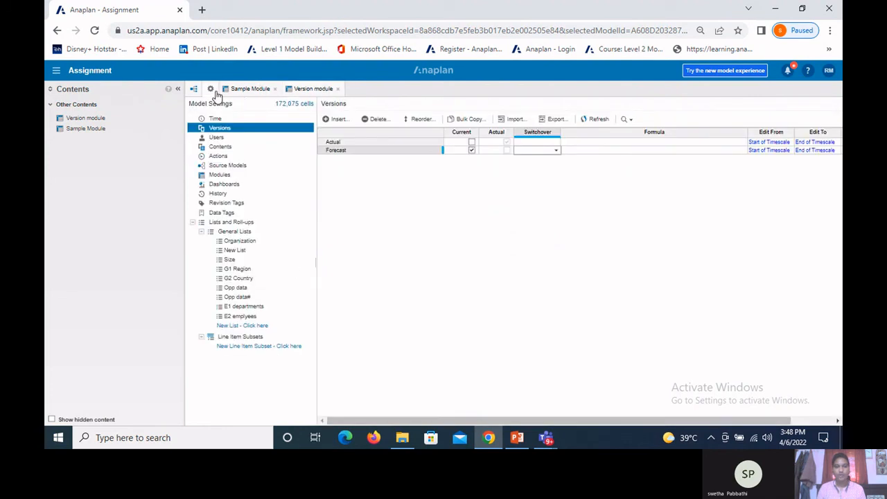
drag(443, 419, 535, 395)
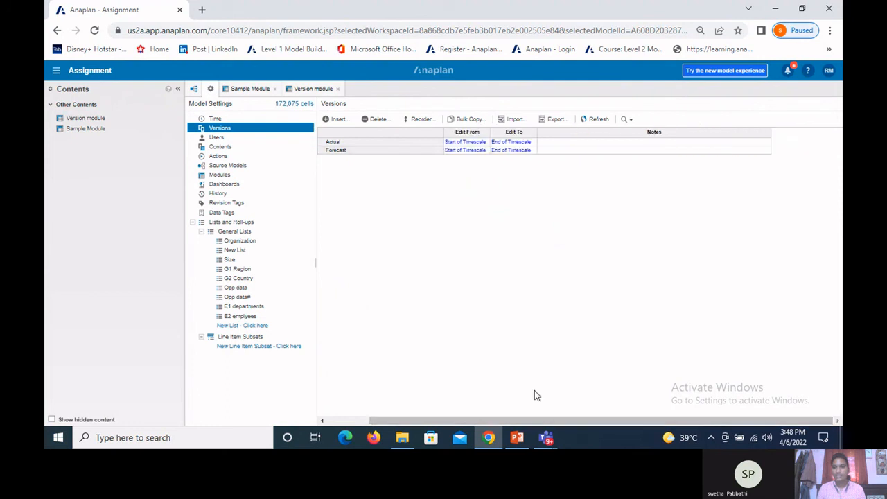
click(485, 143)
click(488, 140)
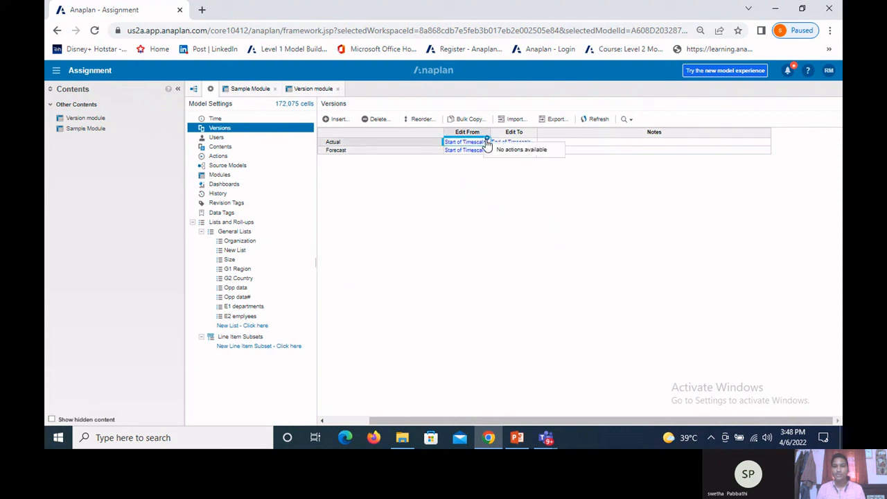
click(488, 146)
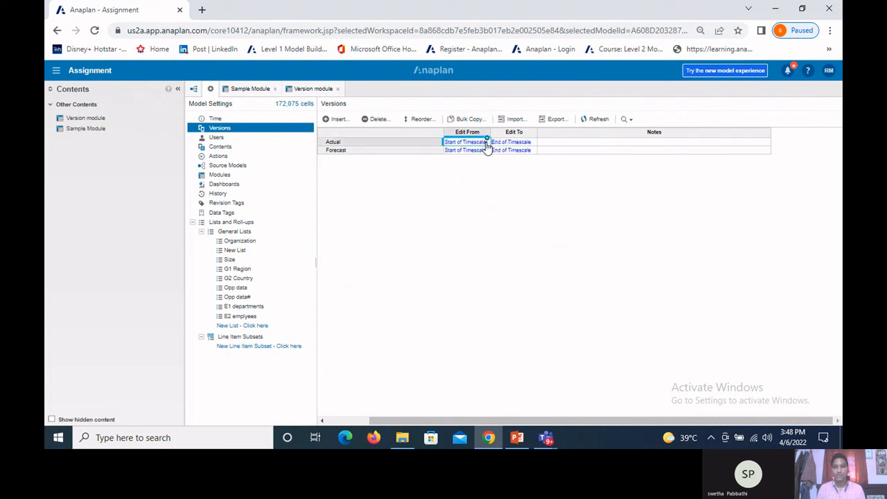
double_click(489, 146)
click(489, 145)
click(487, 146)
click(467, 181)
Step: Set the Edit To period of the Actual version to Mar 22
click(520, 143)
click(532, 142)
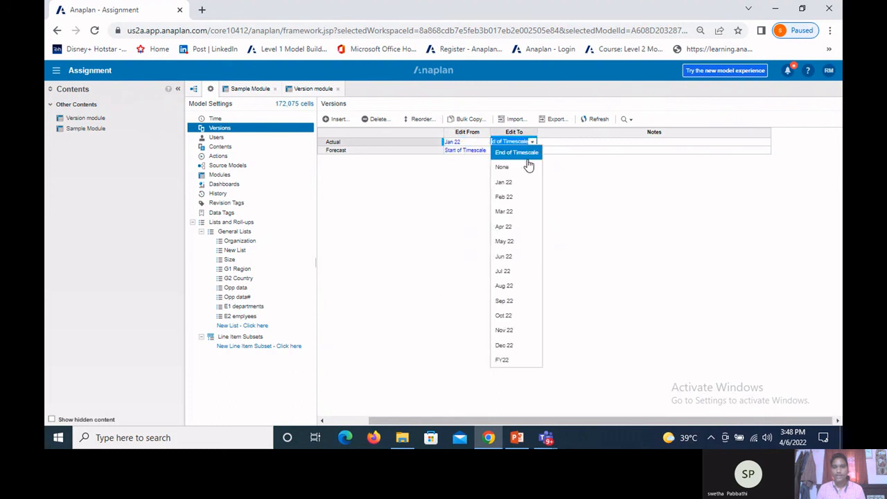
click(515, 210)
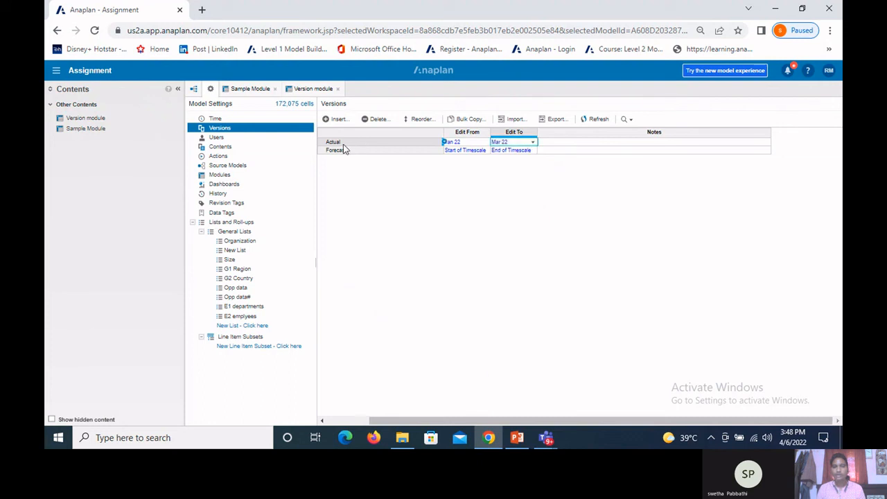
Step: Check in Version module which of the Actual version's Sales data cells between Jan 22 and Jul 22 can be edited
click(316, 90)
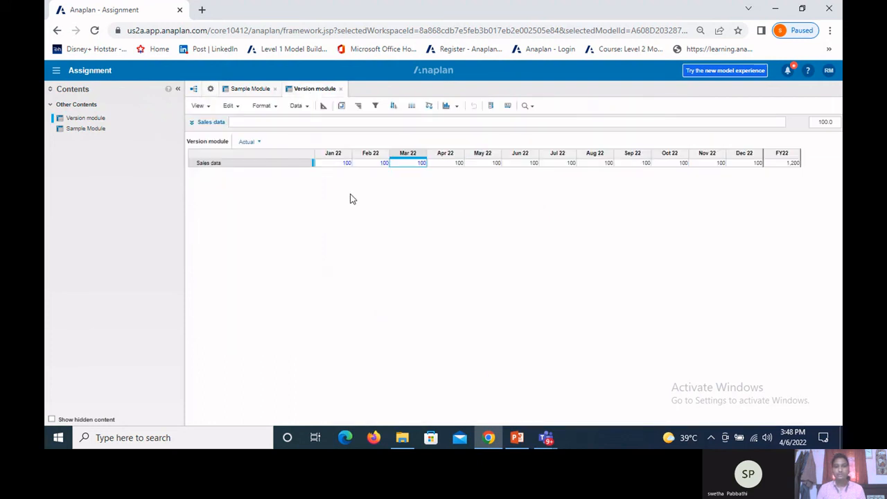
click(329, 157)
click(399, 156)
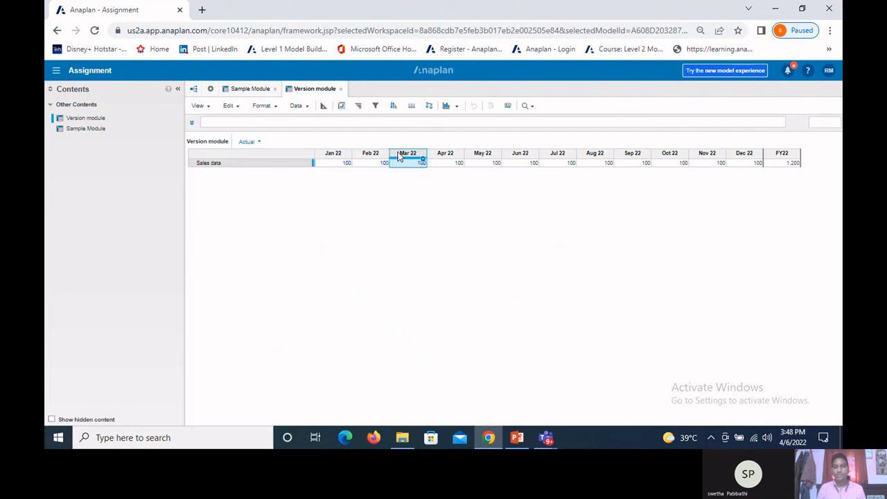
click(336, 163)
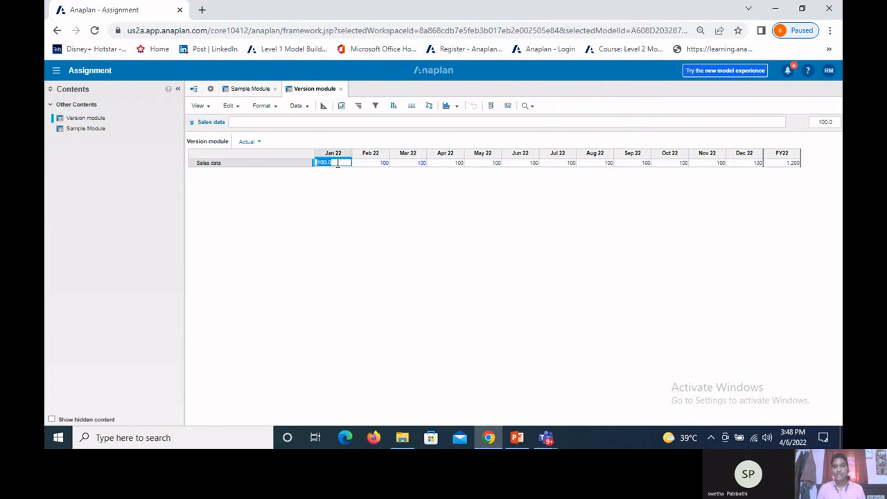
click(358, 165)
click(359, 164)
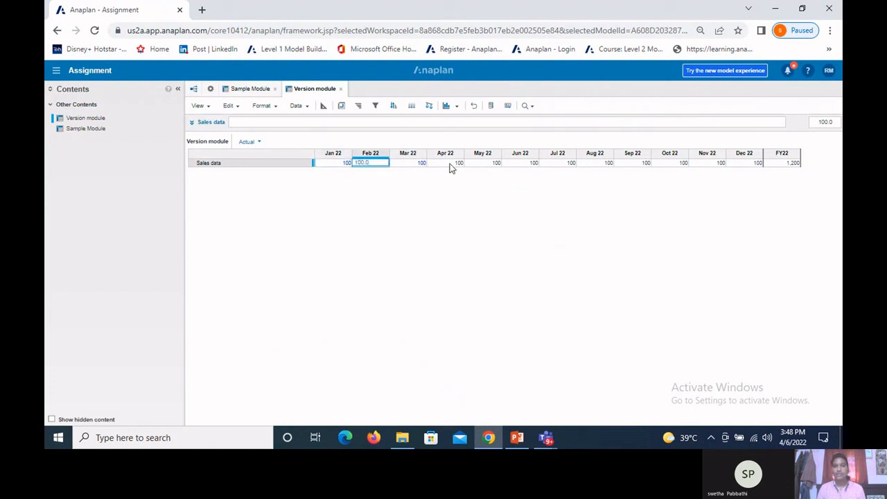
click(451, 165)
click(481, 163)
click(520, 166)
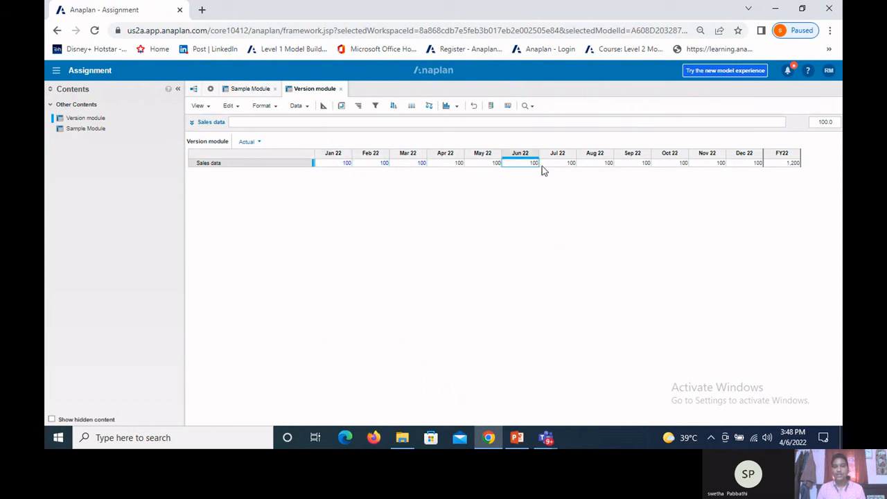
click(547, 166)
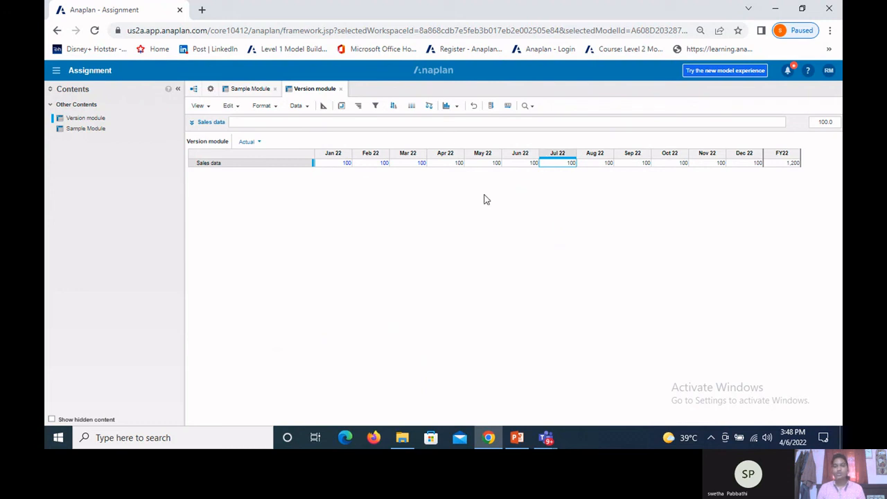
Step: Revisit the version settings, switch to the PowerPoint presentation and show slide 20, "What is Model Schema?"
click(210, 89)
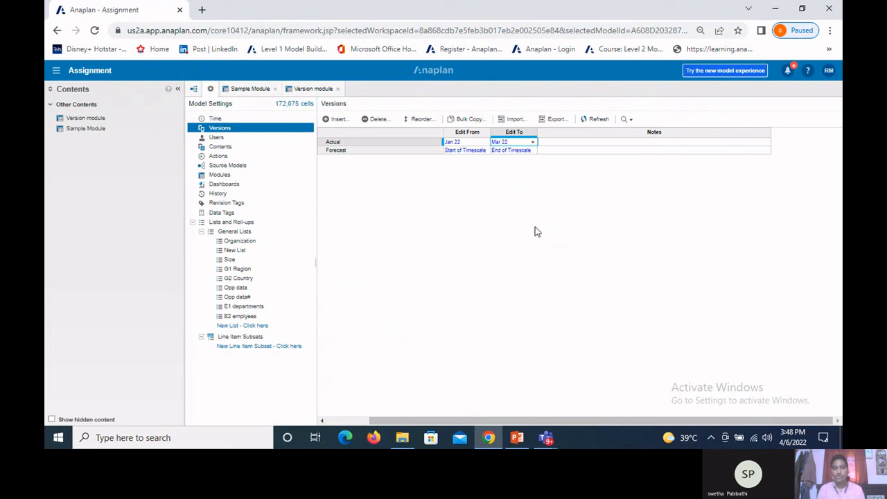
click(514, 444)
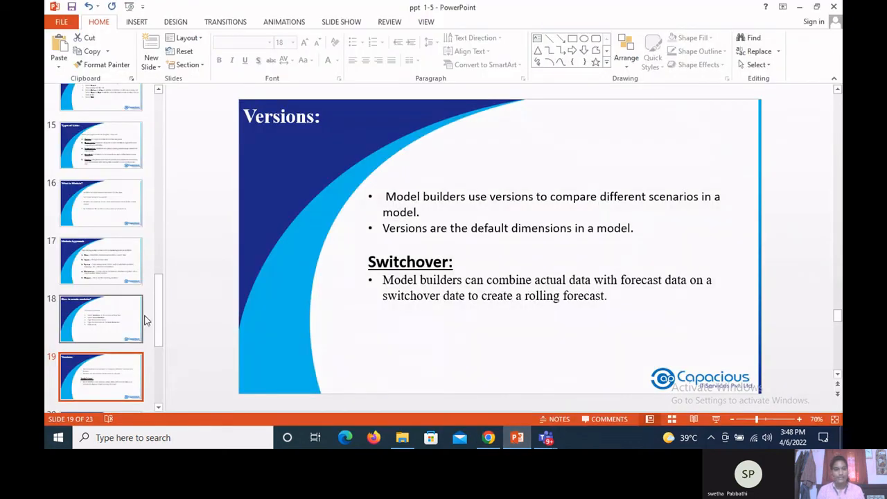
scroll(142, 317, down, 2)
key(Down)
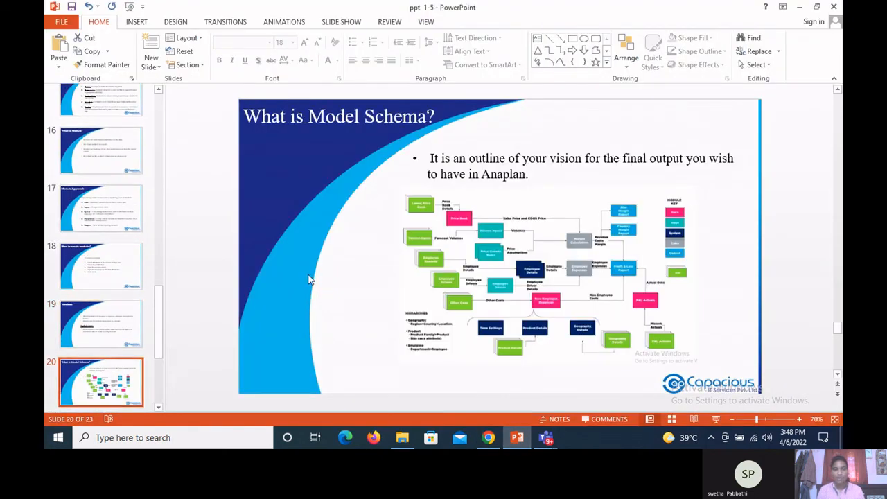